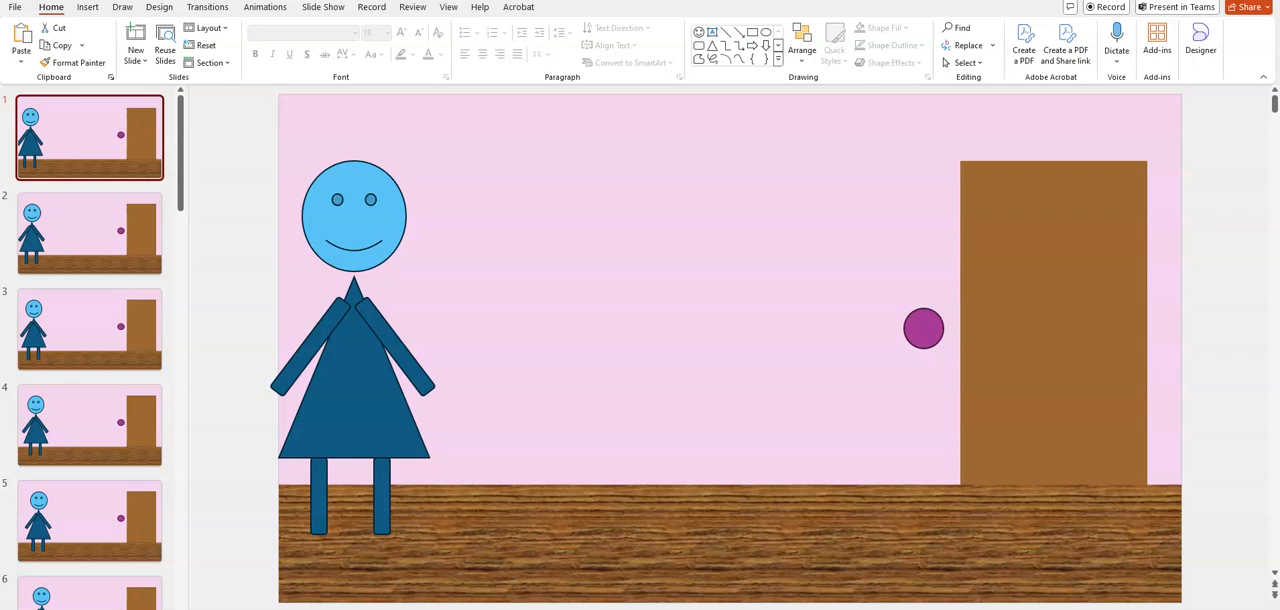
Test moving the grouped figure on slide 1, undo the move, and view the Practice Cartoon Example presentation before returning
left_click_drag(369, 393, 500, 385)
key("ctrl+z")
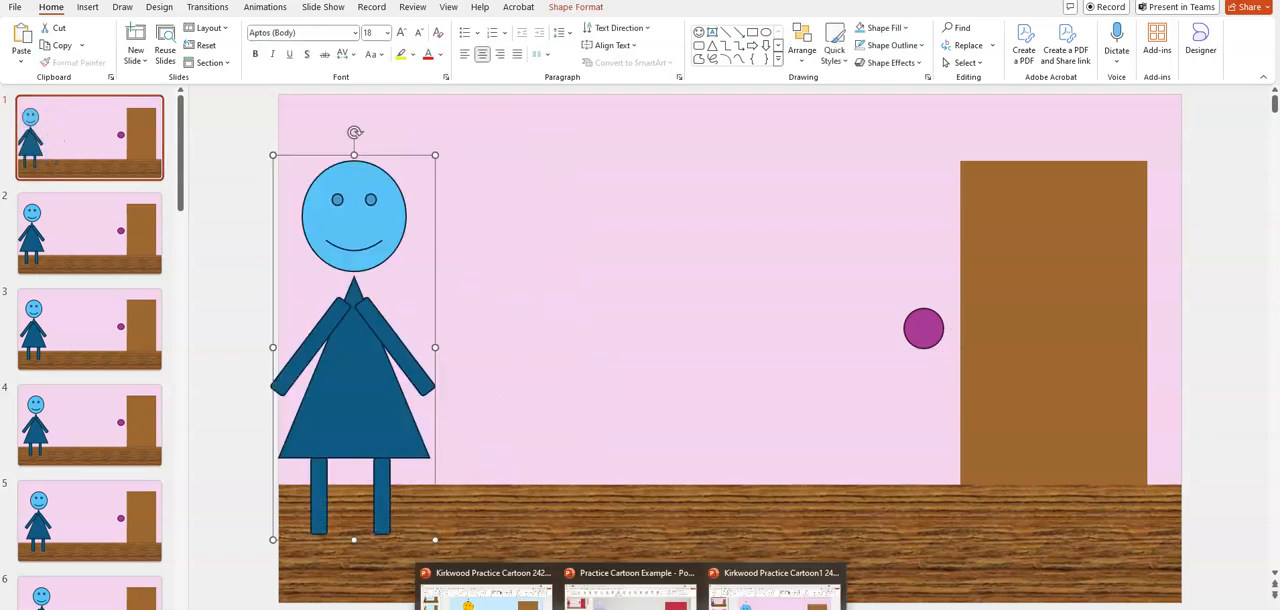
left_click(630, 595)
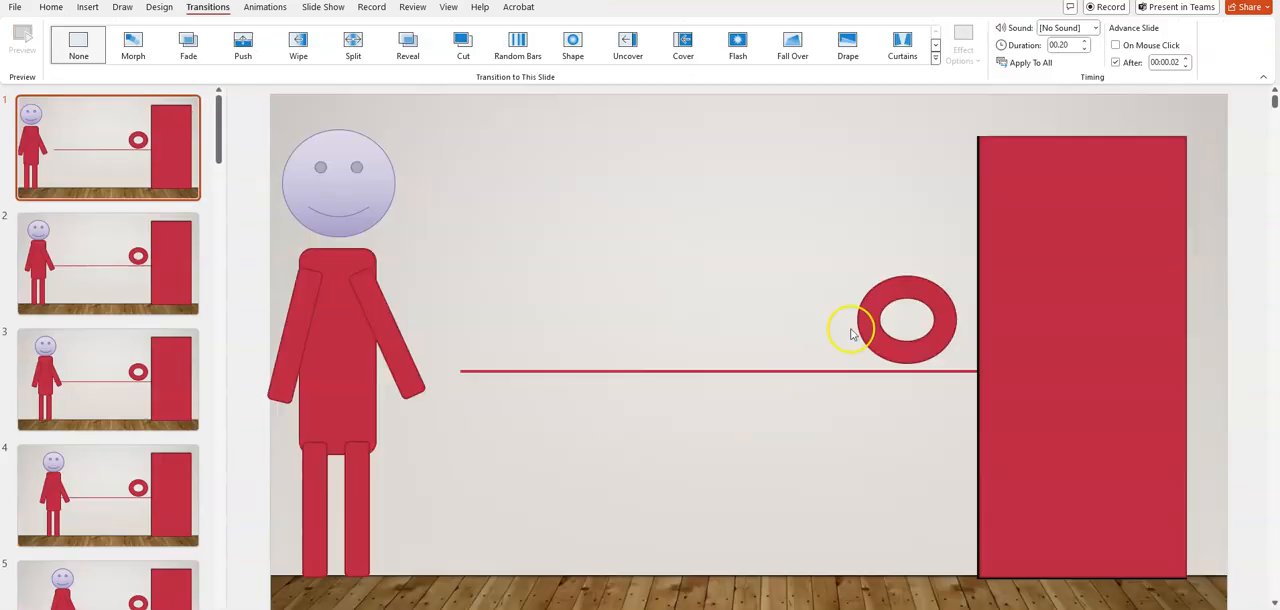
key("alt+Tab")
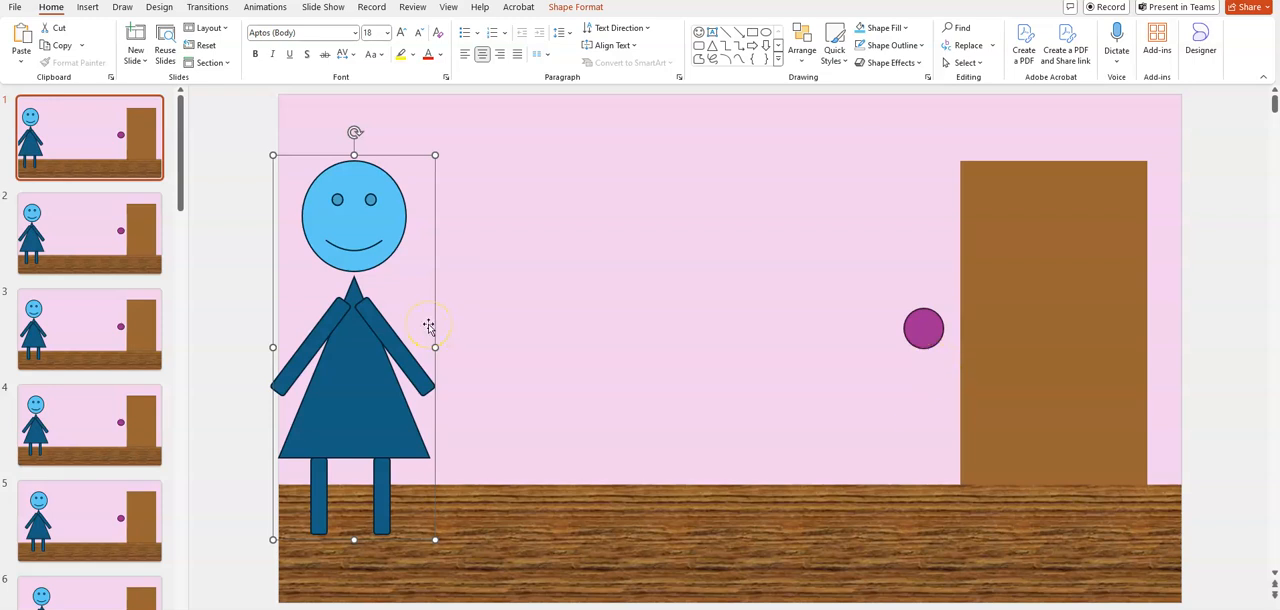
Duplicate slide 27, the last slide, where the figure stands nearest the door
left_click(134, 237)
scroll(138, 245, "down", 3)
scroll(138, 245, "down", 8)
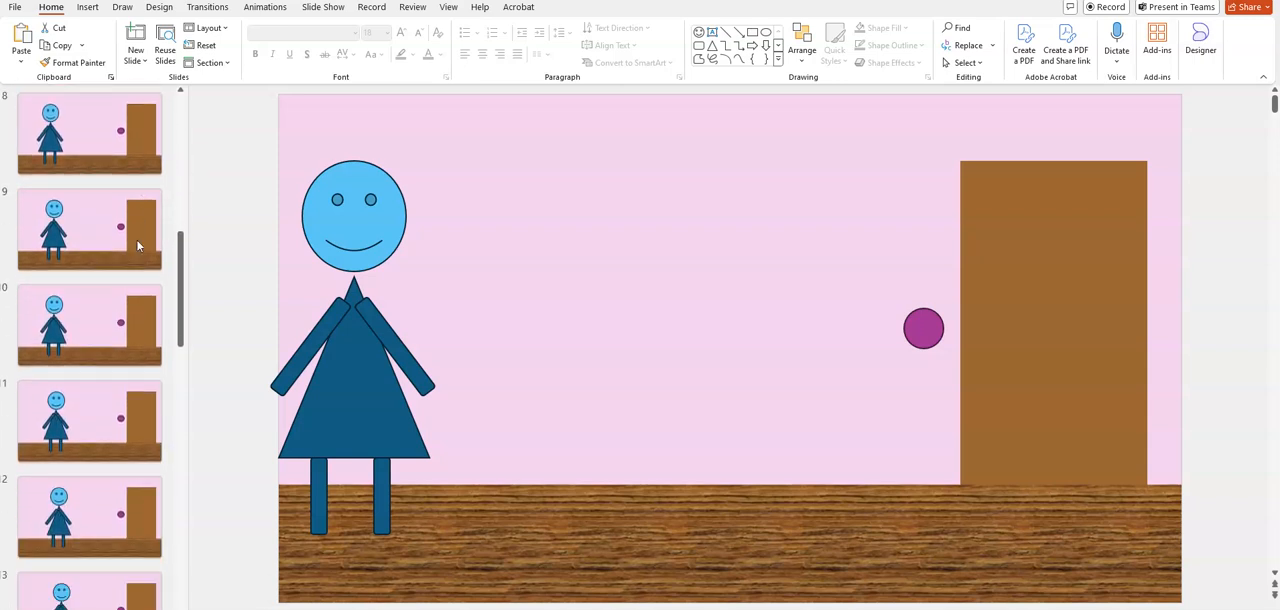
scroll(138, 245, "down", 8)
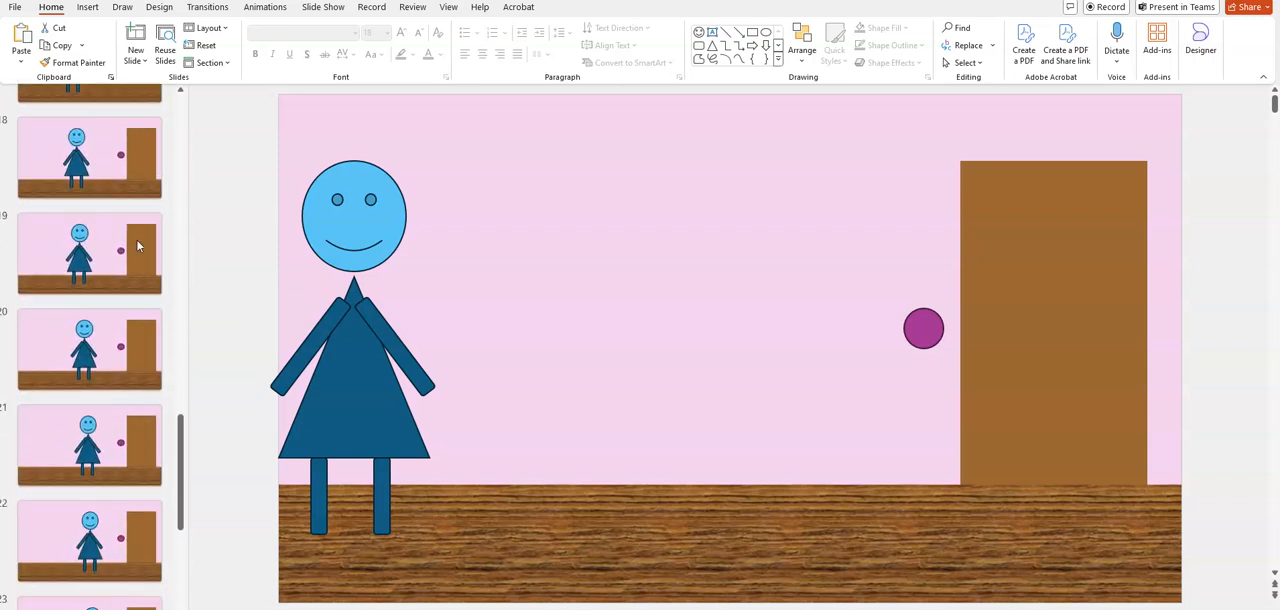
scroll(138, 245, "down", 3)
left_click(95, 566)
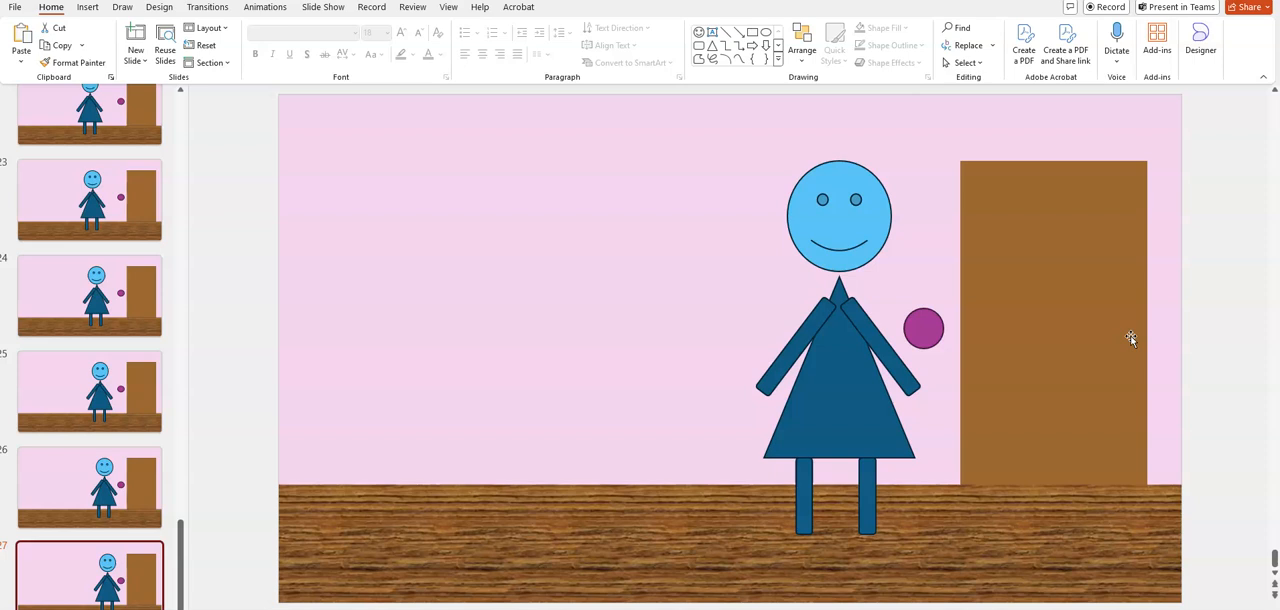
left_click(1054, 331)
left_click_drag(134, 579, 30, 589)
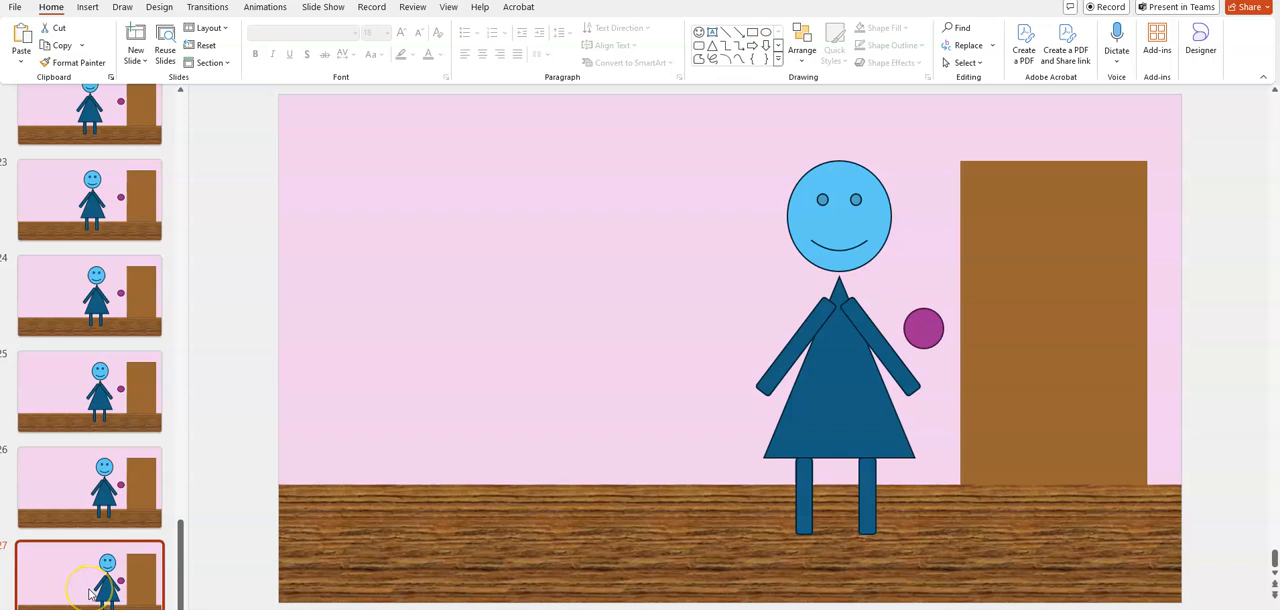
right_click(89, 594)
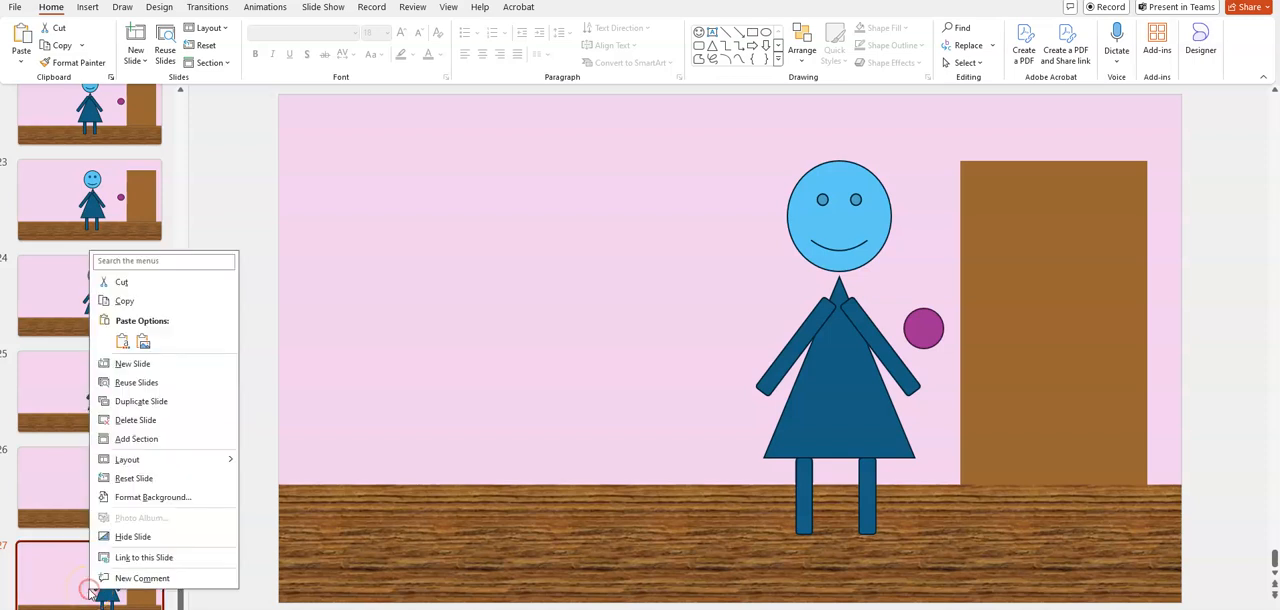
left_click(160, 405)
left_click(122, 585)
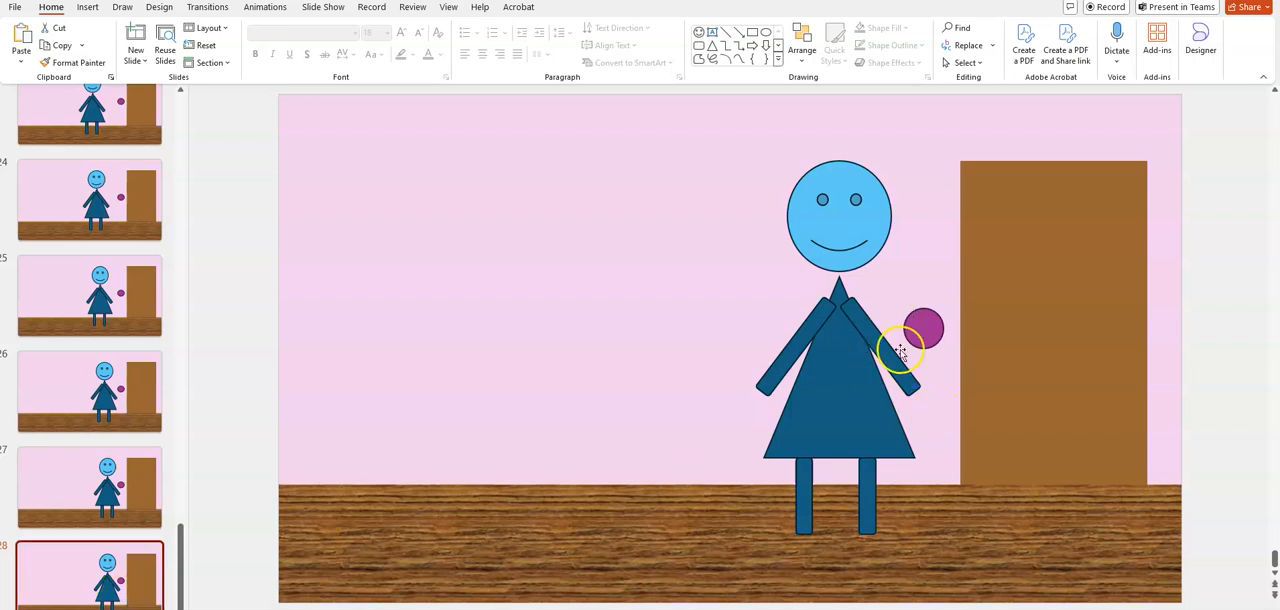
Try moving part of the figure on slide 28 and undo the move
left_click(840, 364)
left_click(840, 364)
left_click_drag(837, 366, 676, 337)
key("ctrl+z")
left_click(862, 222)
left_click(843, 350)
left_click(800, 356)
left_click(877, 350)
left_click(643, 419)
left_click(757, 163)
left_click(225, 256)
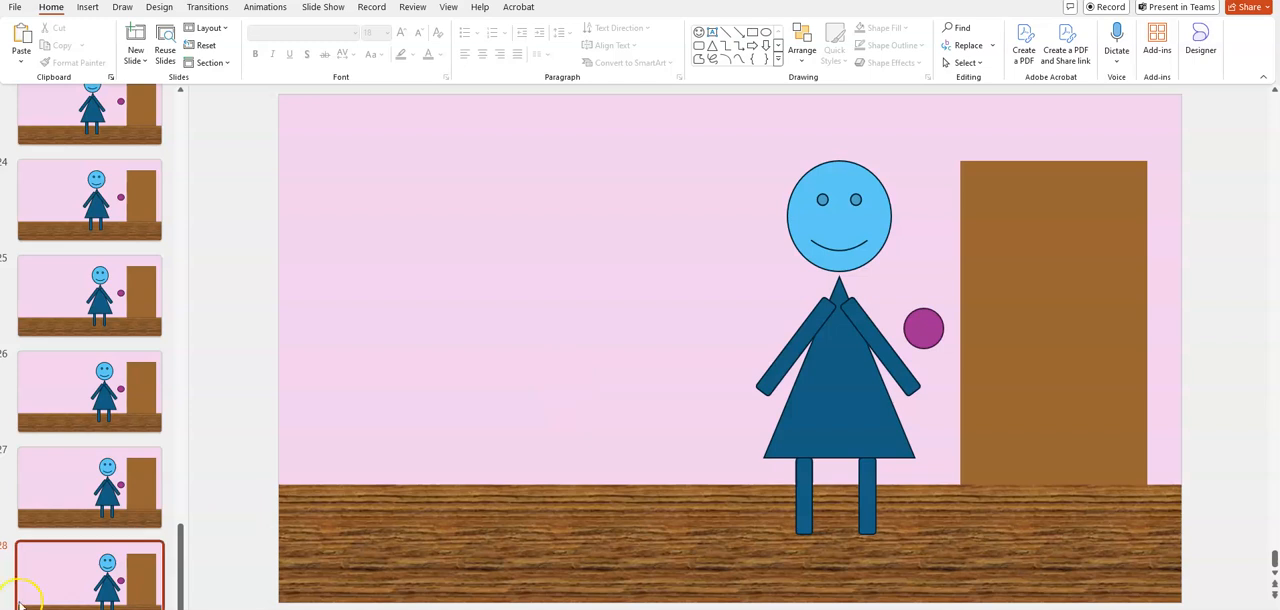
Try moving the pink background and the figure on slide 1, undoing each move
scroll(110, 230, "up", 20)
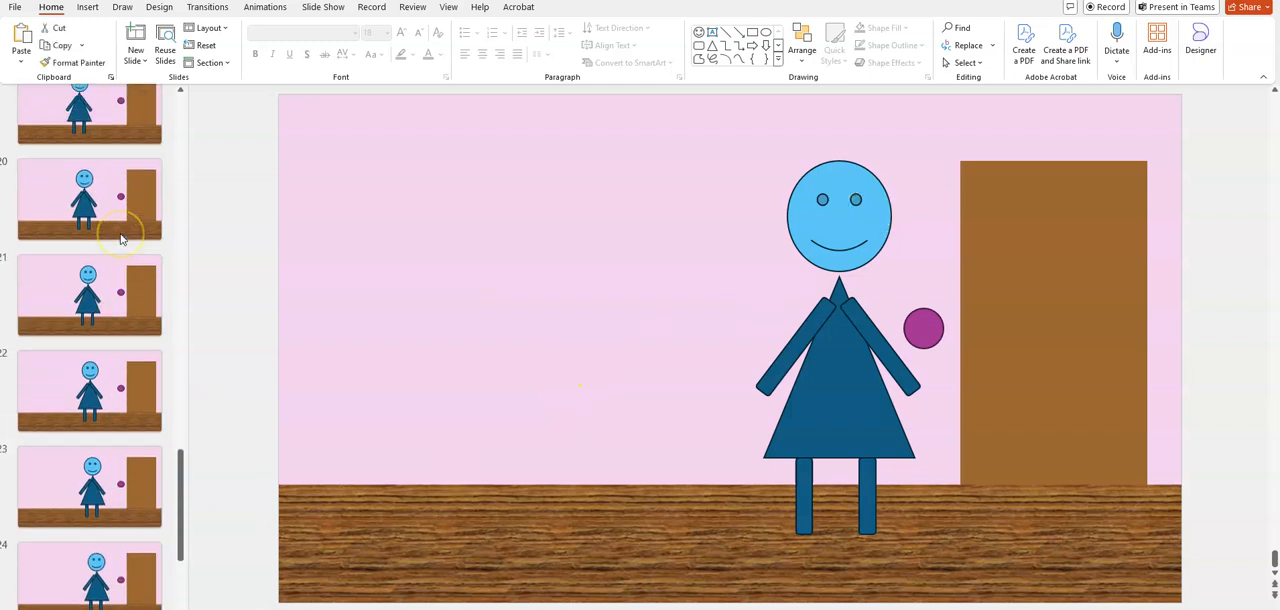
left_click(58, 152)
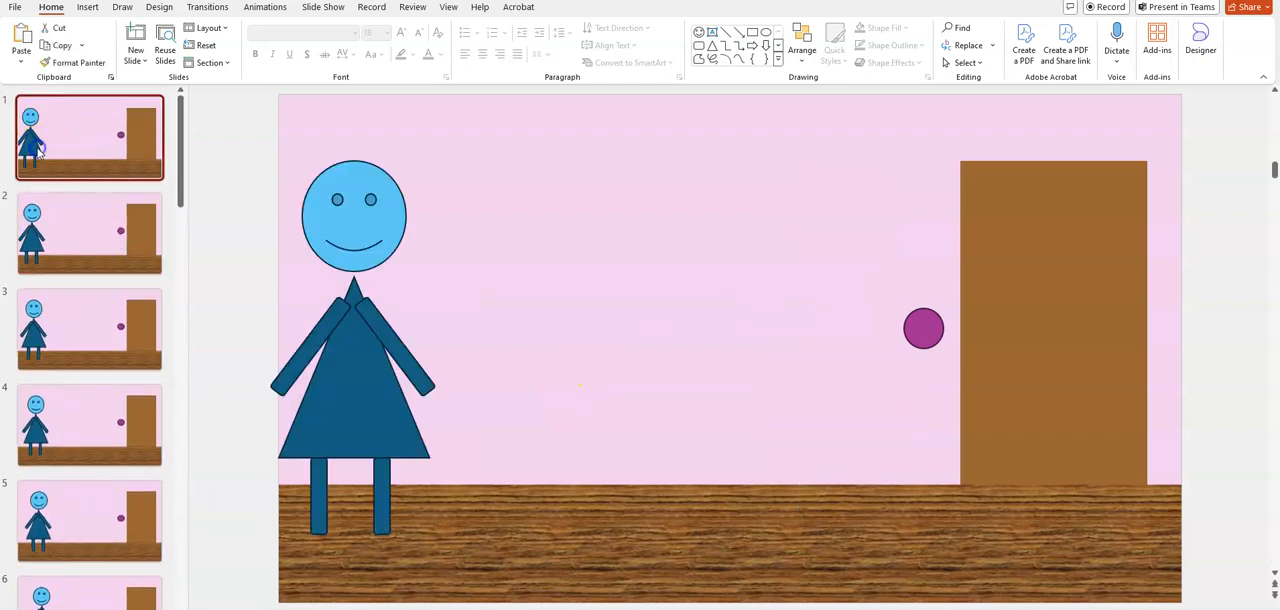
left_click_drag(337, 243, 511, 245)
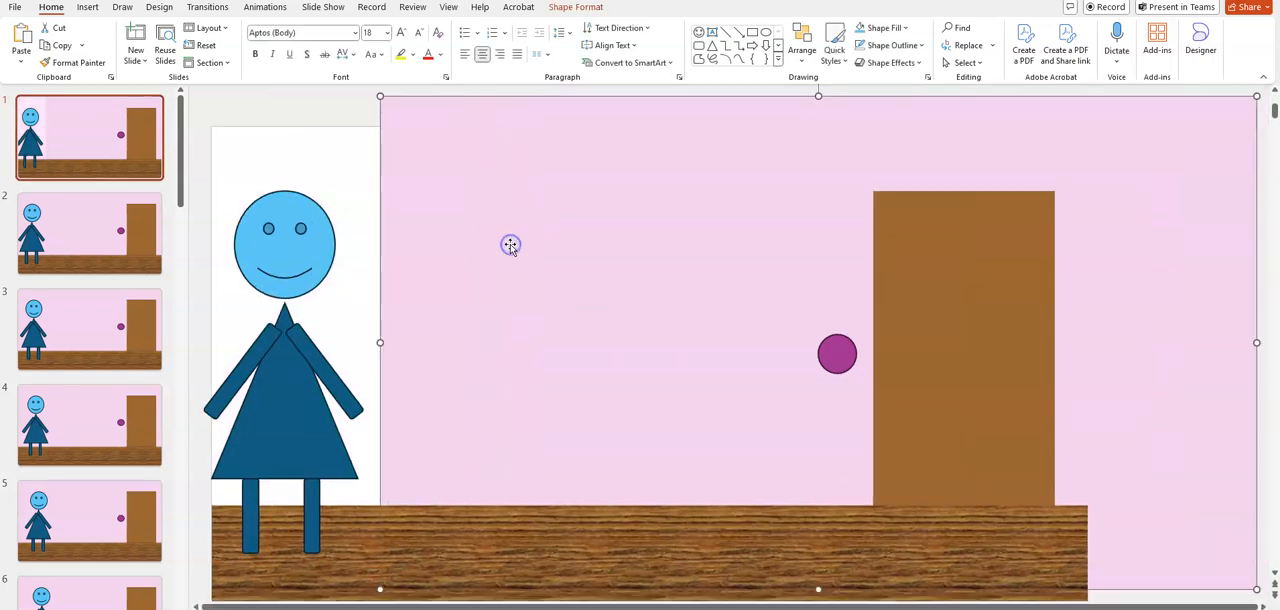
key("ctrl+z")
left_click_drag(402, 391, 650, 355)
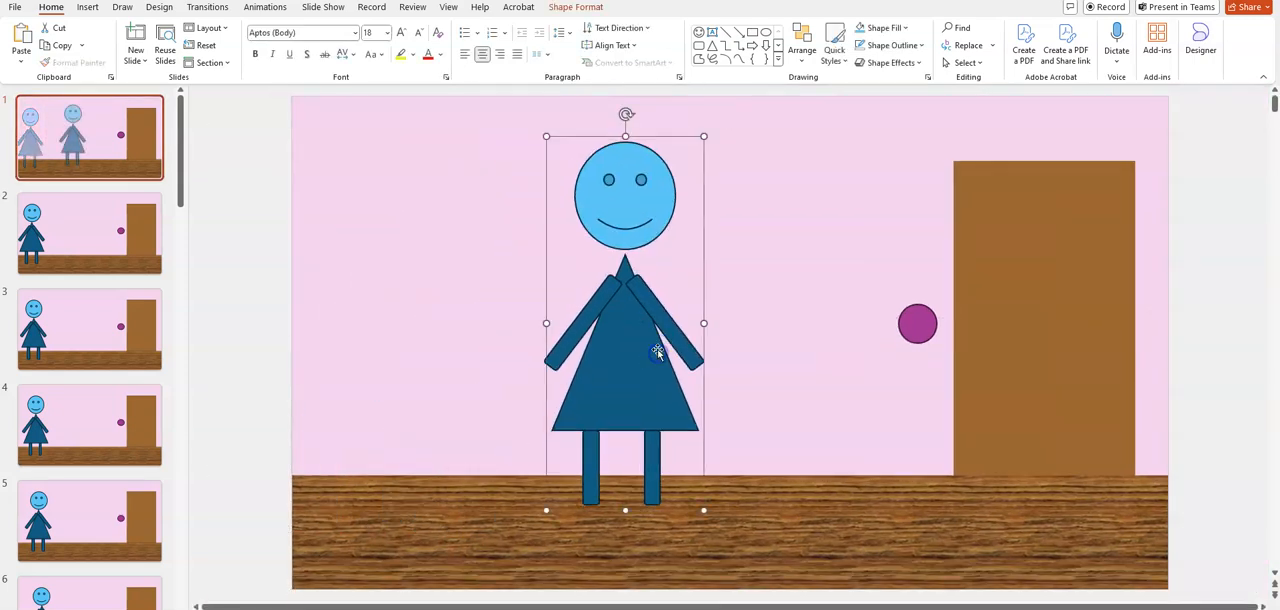
key("ctrl+z")
Ungroup the figure's shapes on slide 27 and restore them to a single group
left_click(150, 336)
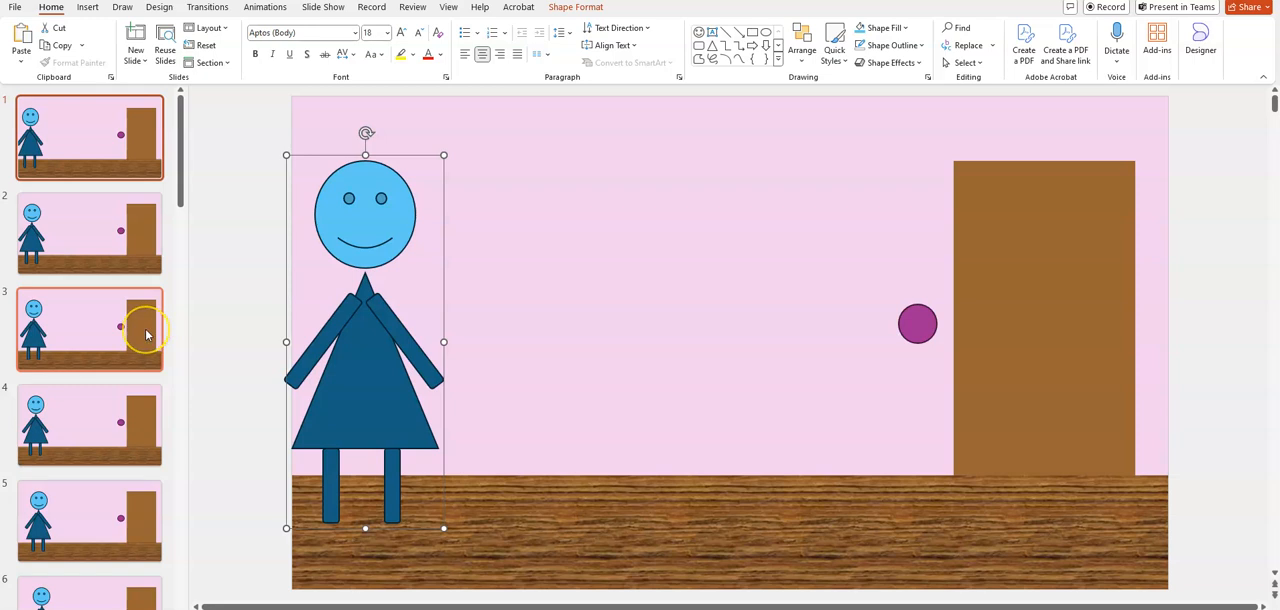
scroll(145, 334, "down", 10)
scroll(145, 334, "down", 8)
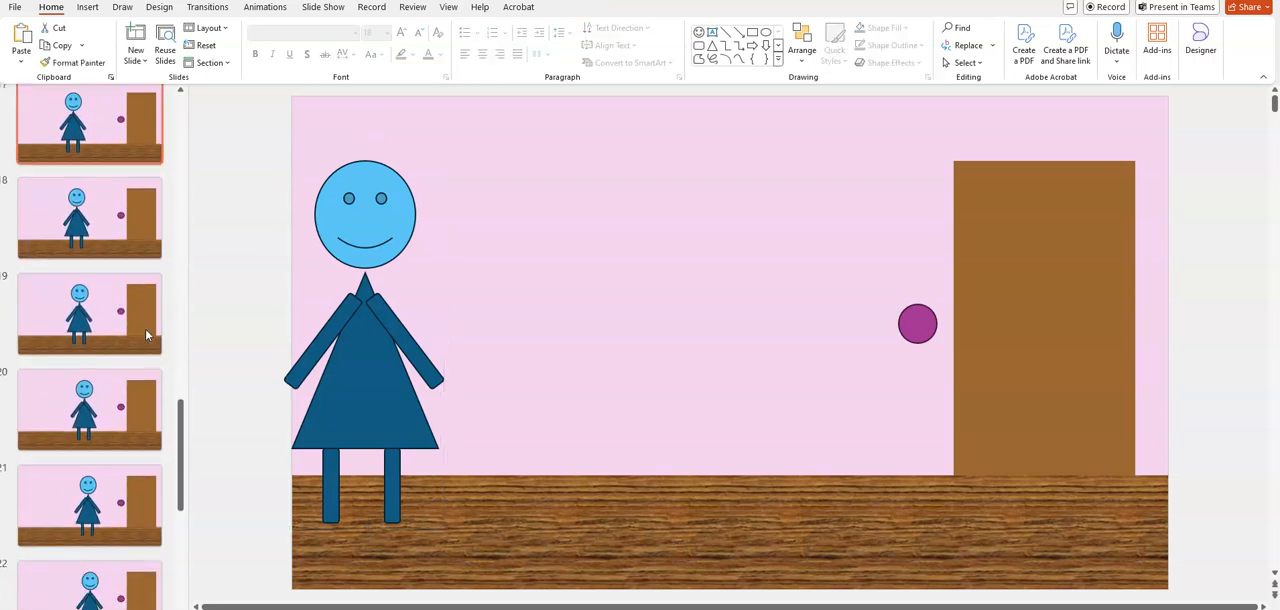
left_click(108, 560)
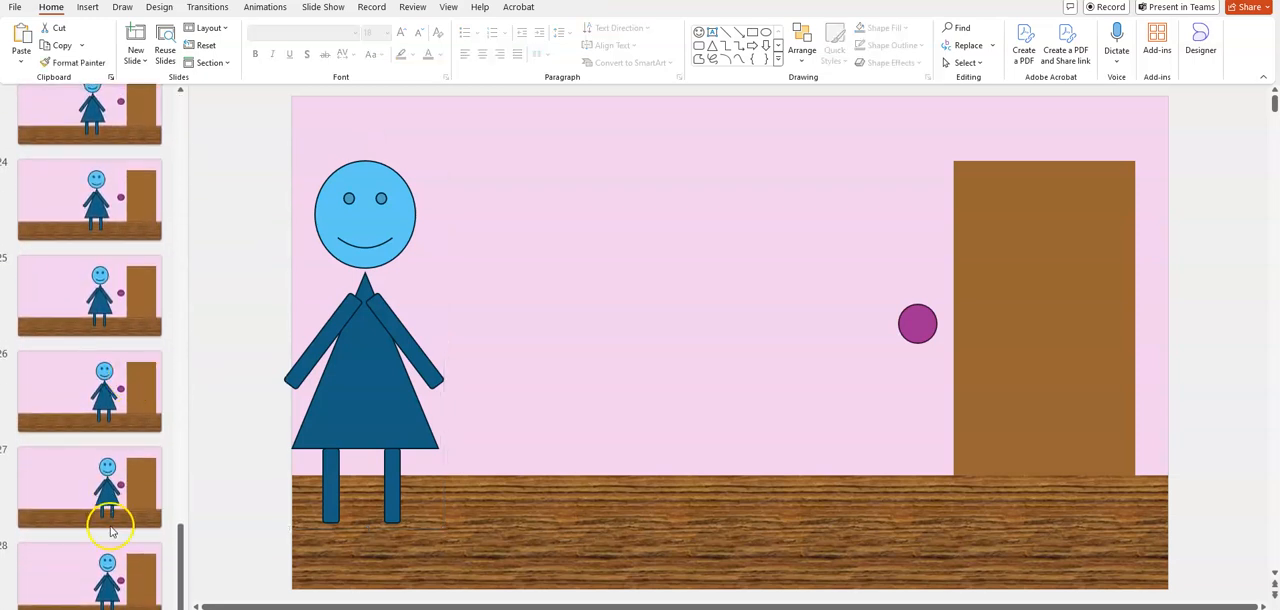
left_click(128, 487)
left_click(825, 361)
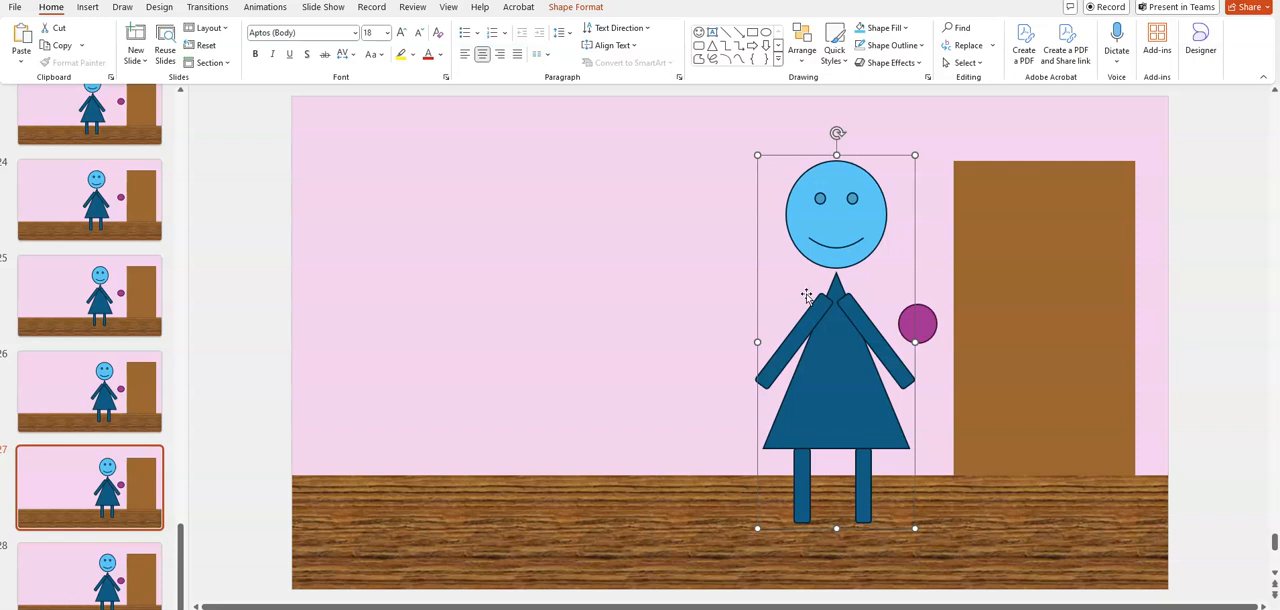
left_click(852, 318)
right_click(838, 323)
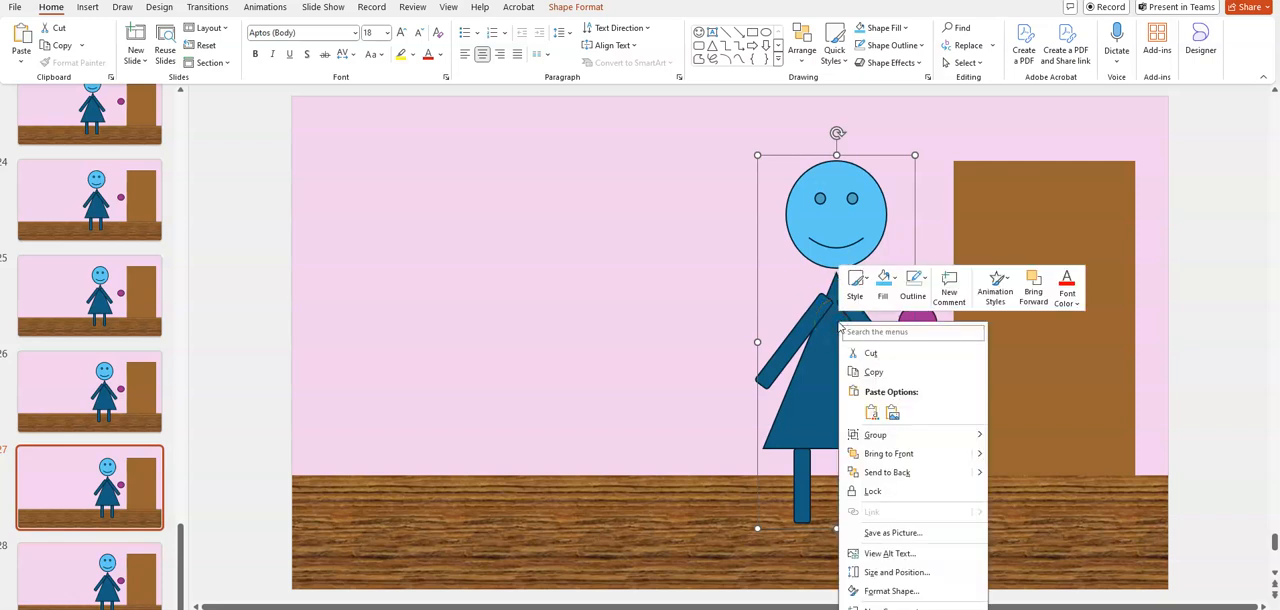
left_click(914, 437)
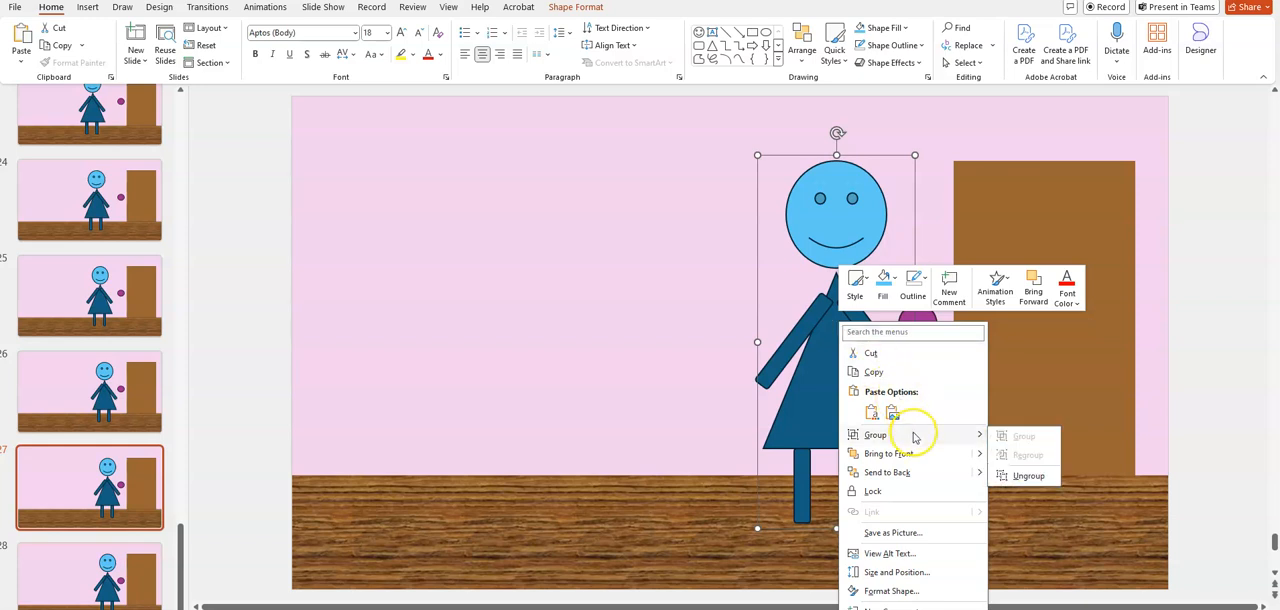
left_click(1022, 477)
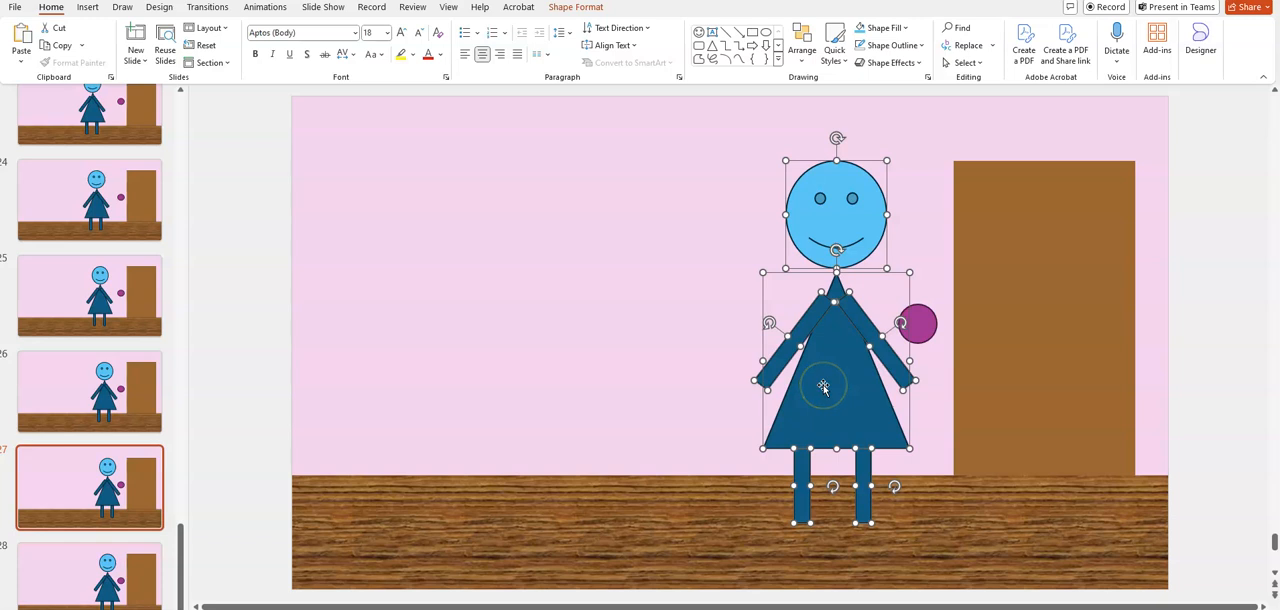
key("ctrl+g")
On slide 28, rotate the arm nearest the door slightly upward and reposition it at the figure's shoulder
left_click(112, 545)
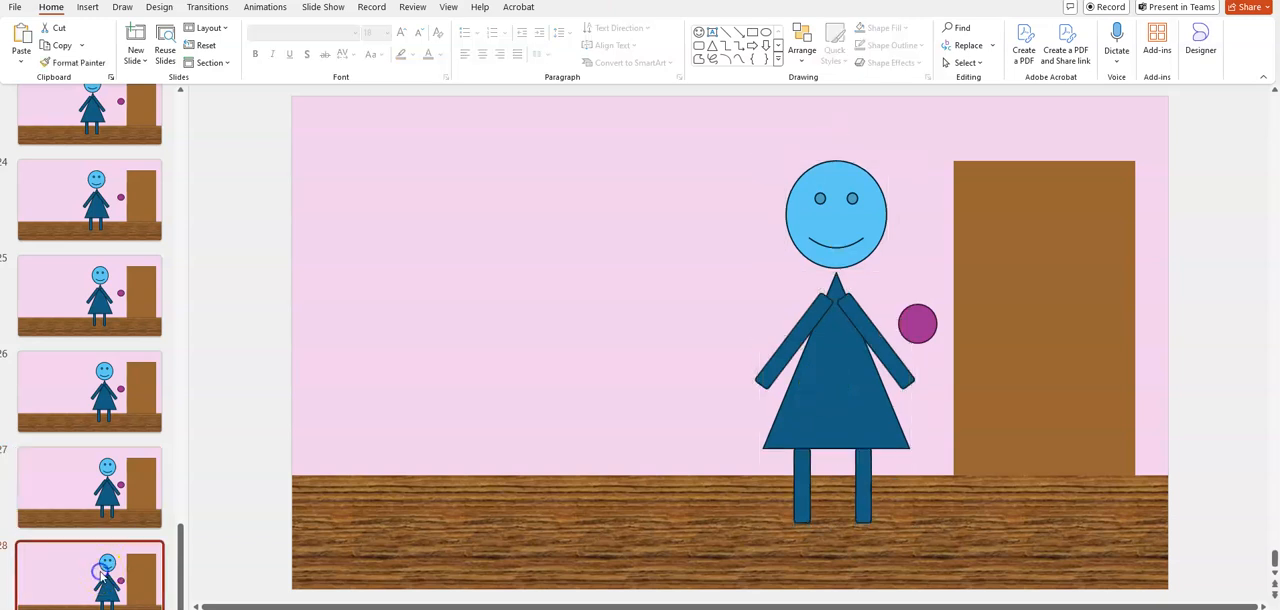
left_click(860, 369)
left_click(889, 364)
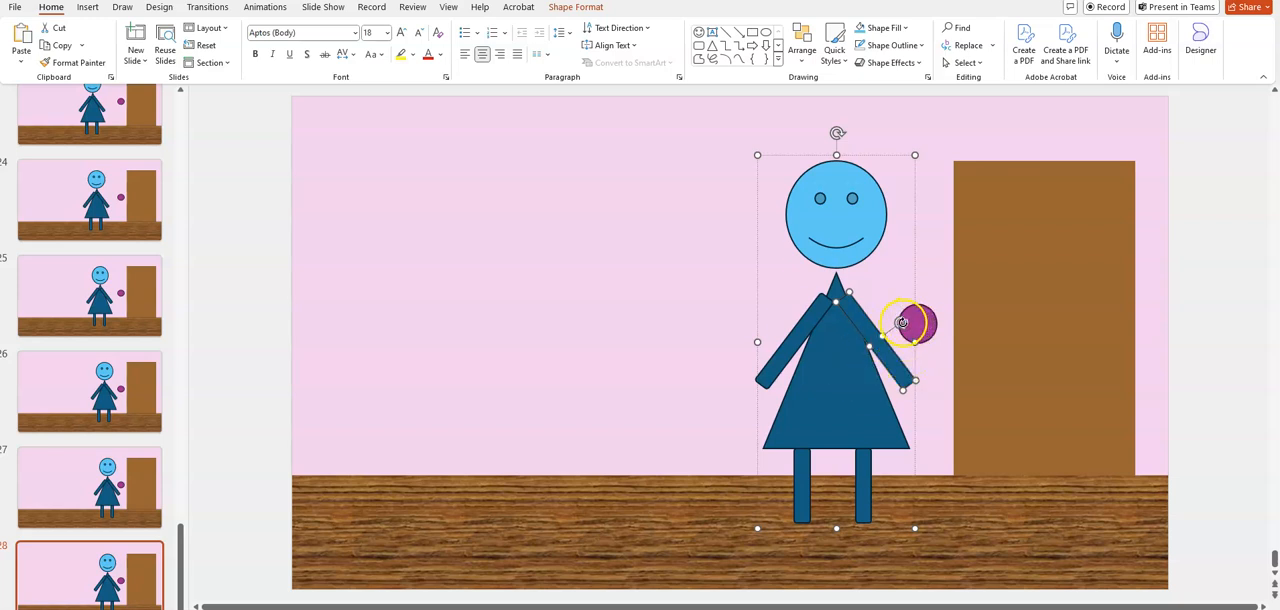
left_click_drag(901, 321, 900, 316)
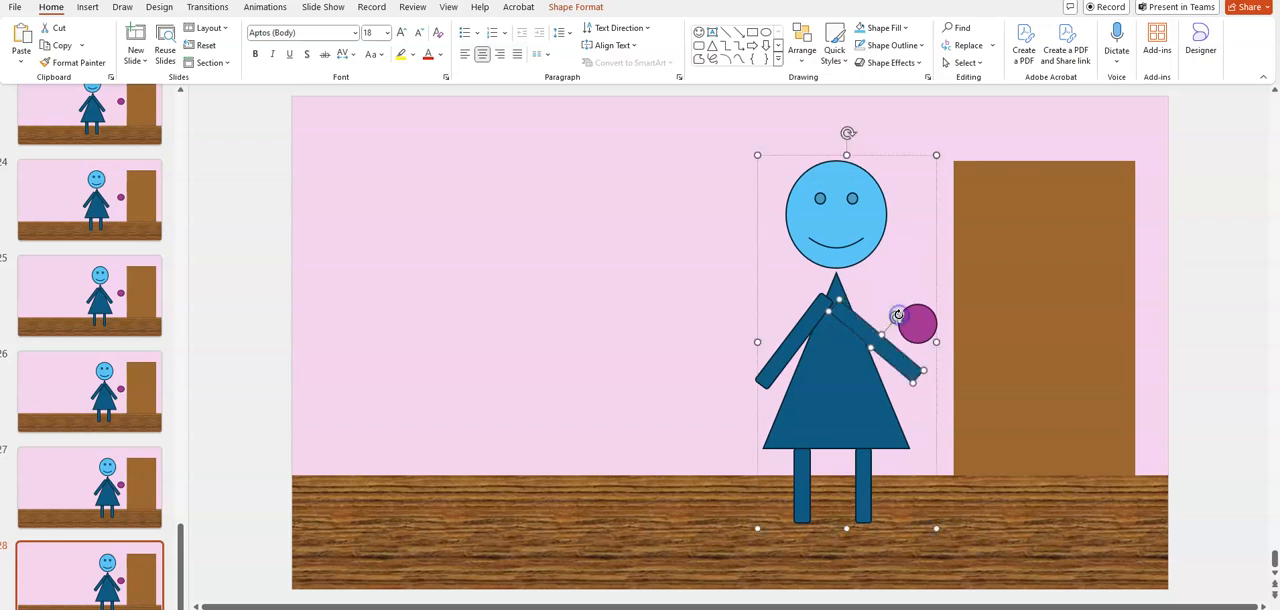
left_click_drag(900, 372, 907, 369)
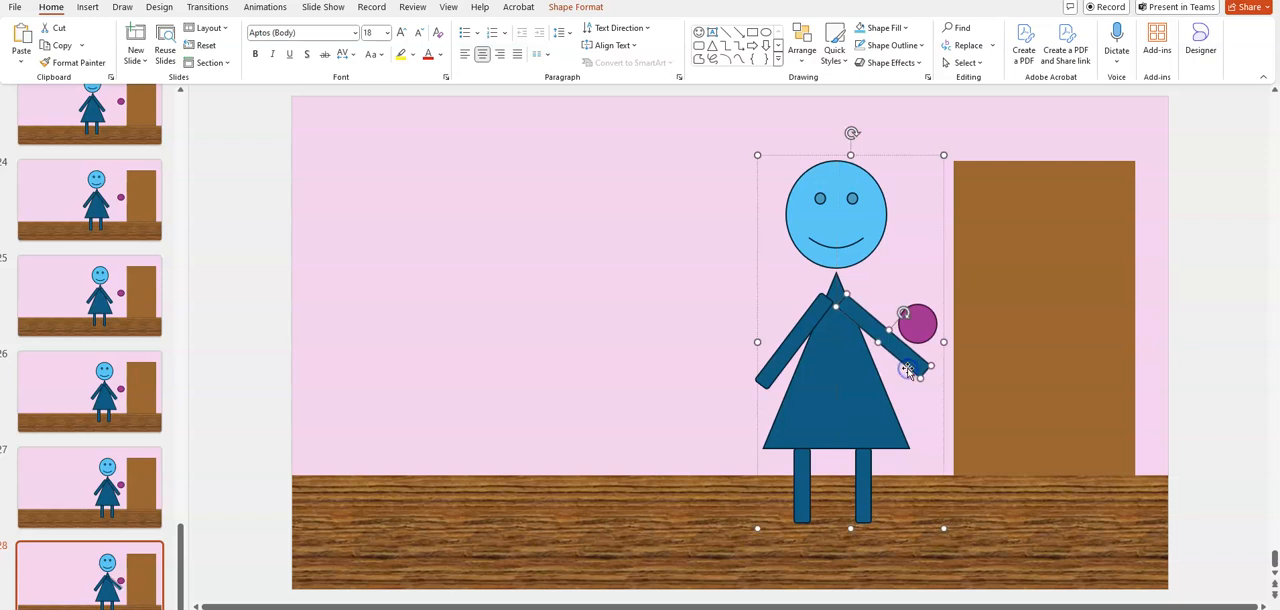
Duplicate slide 28, and on the copy raise the arm nearest the door slightly more and realign it with the shoulder
right_click(112, 592)
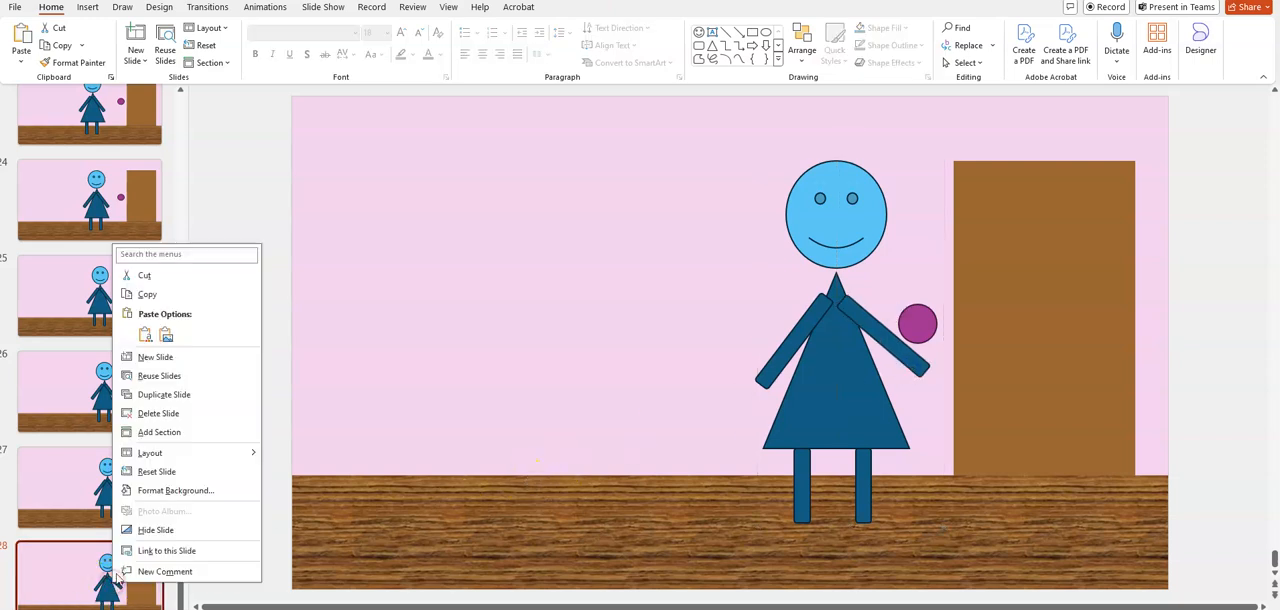
left_click(187, 397)
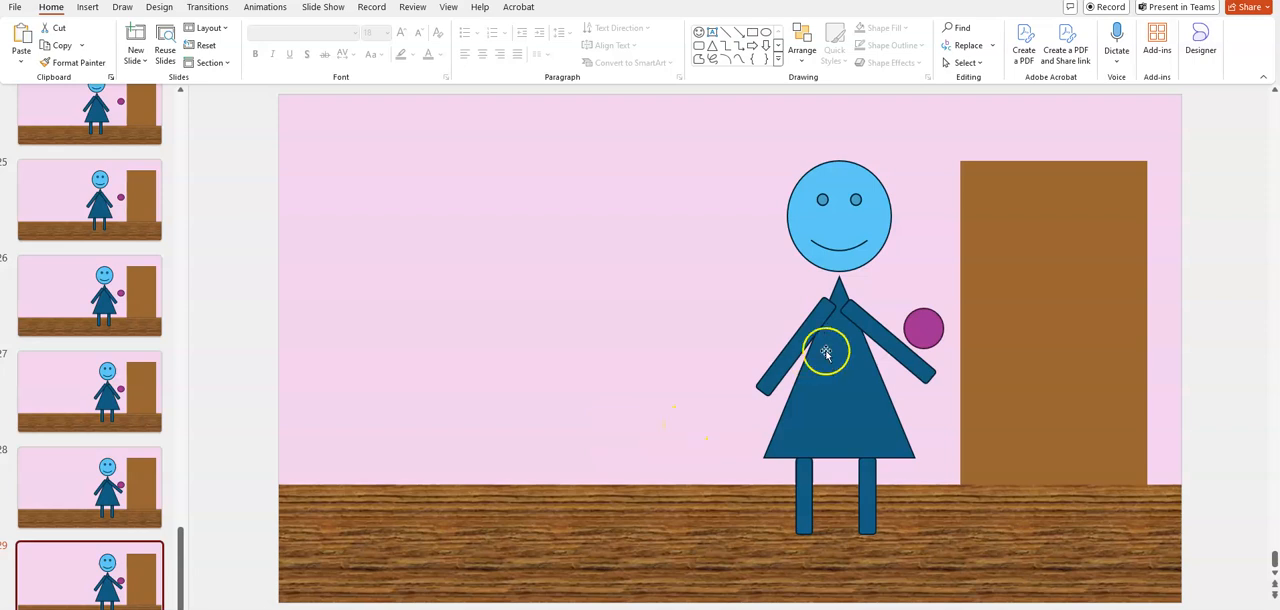
left_click(903, 342)
left_click(901, 348)
left_click_drag(910, 319, 907, 317)
left_click_drag(907, 360, 912, 357)
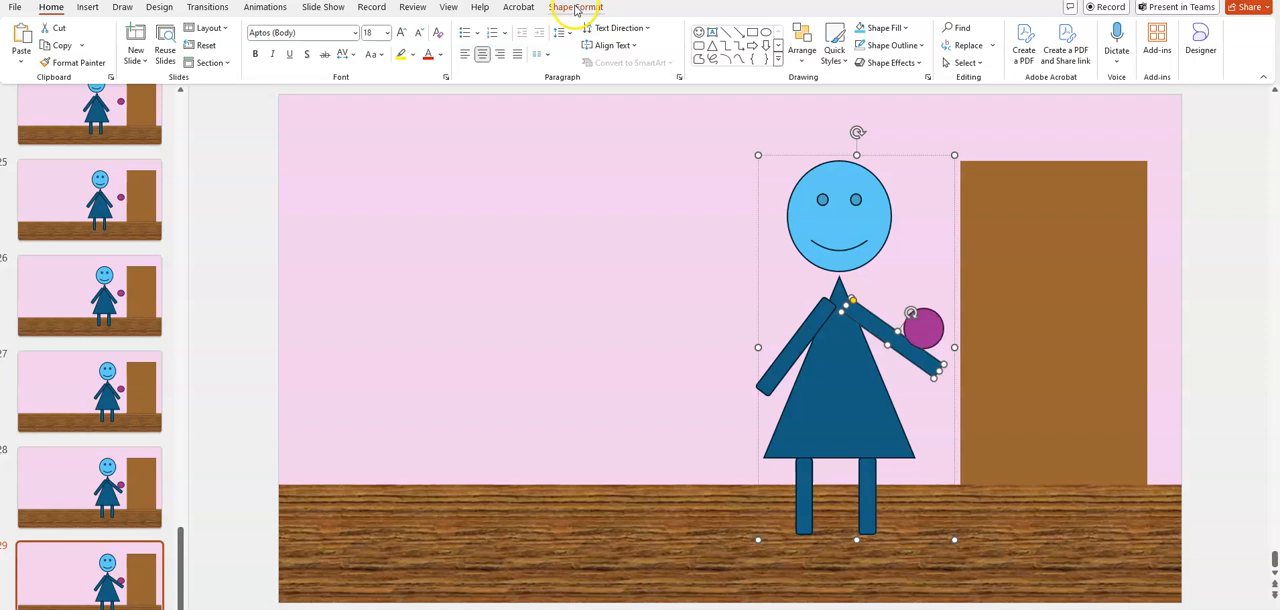
Try to bring the raised arm on slide 29 to the front of all other objects
left_click(806, 48)
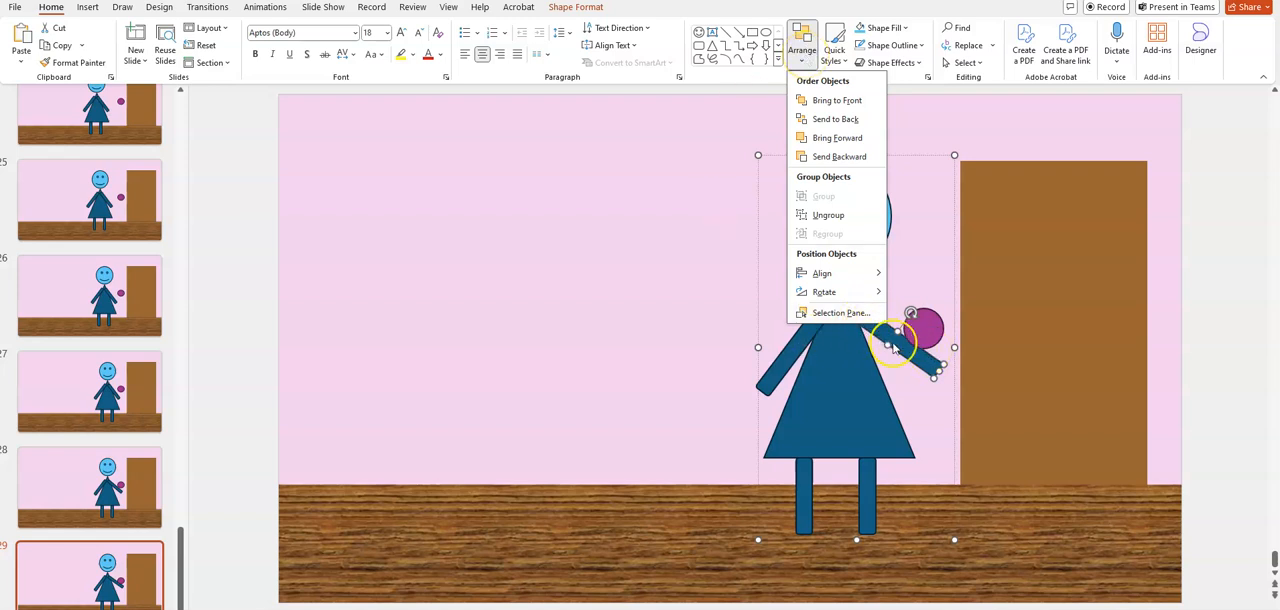
left_click(838, 101)
left_click(856, 183)
left_click(863, 320)
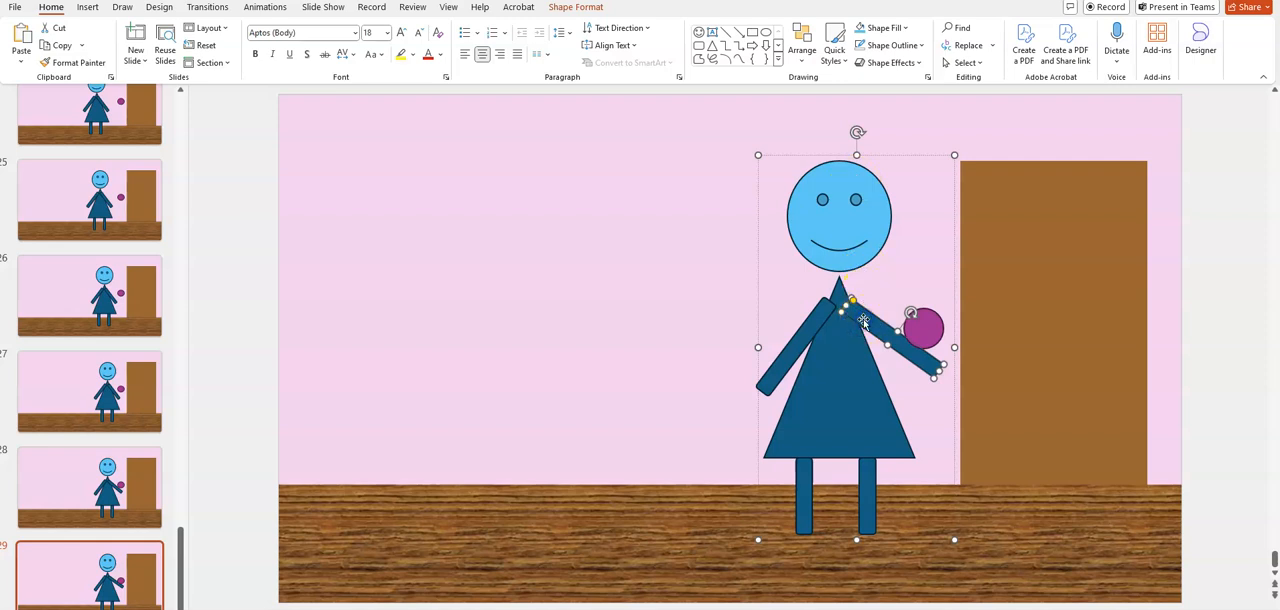
Try Send to Back on the purple circle on slide 29, undo it, and send the circle backward one level instead
left_click(929, 335)
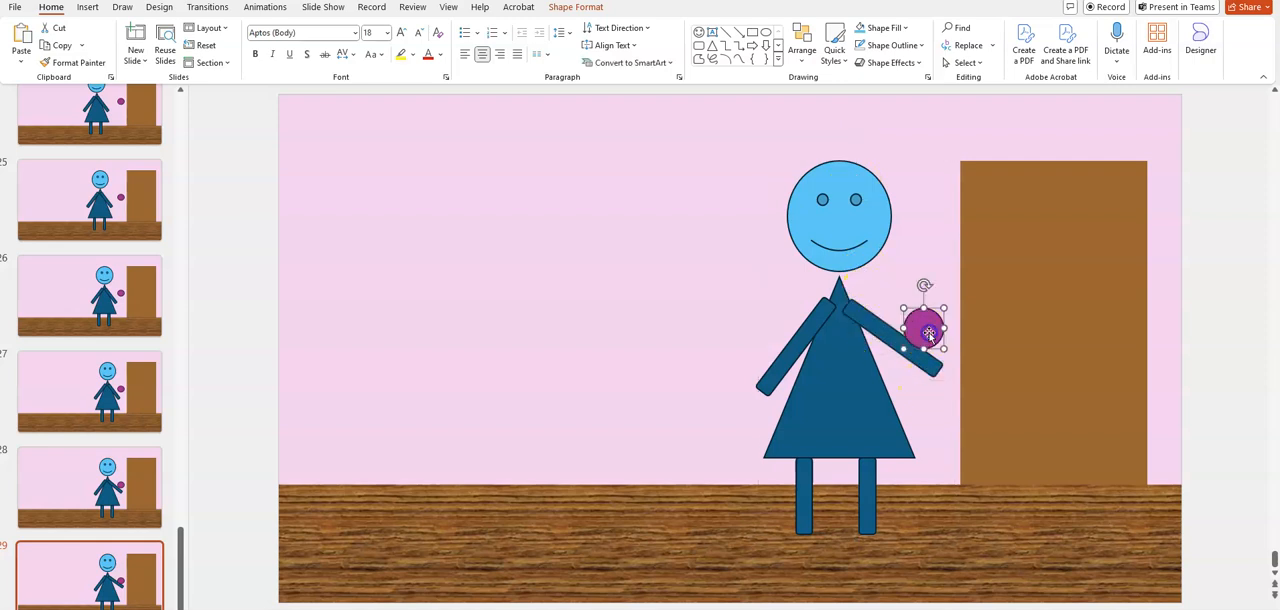
left_click(802, 50)
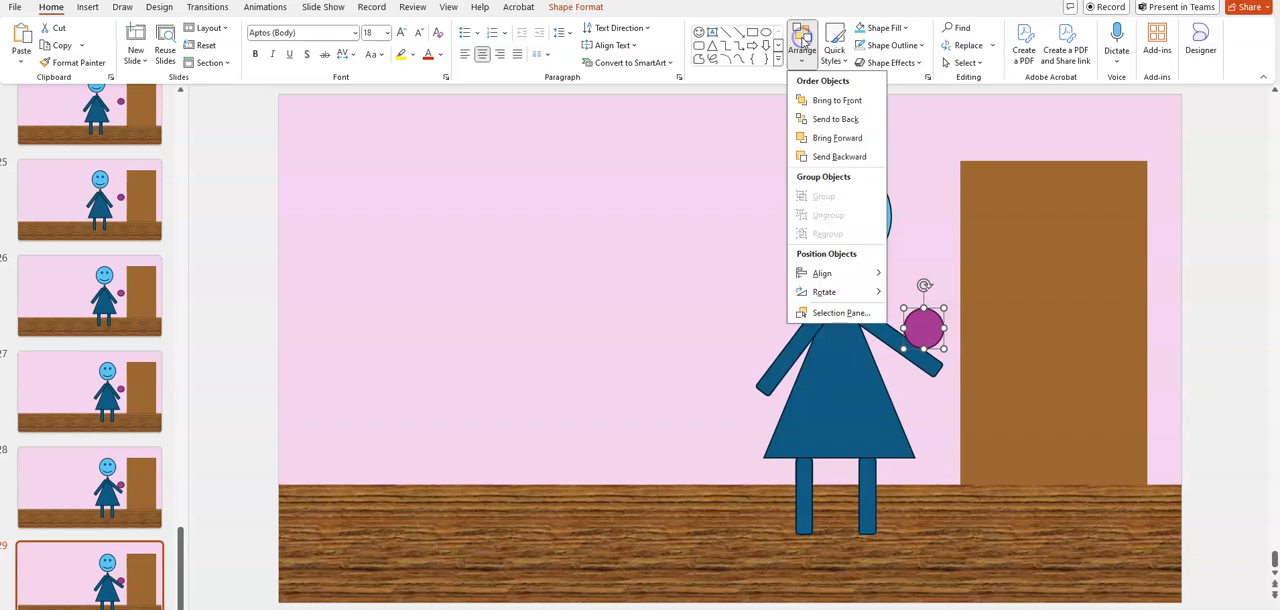
left_click(834, 119)
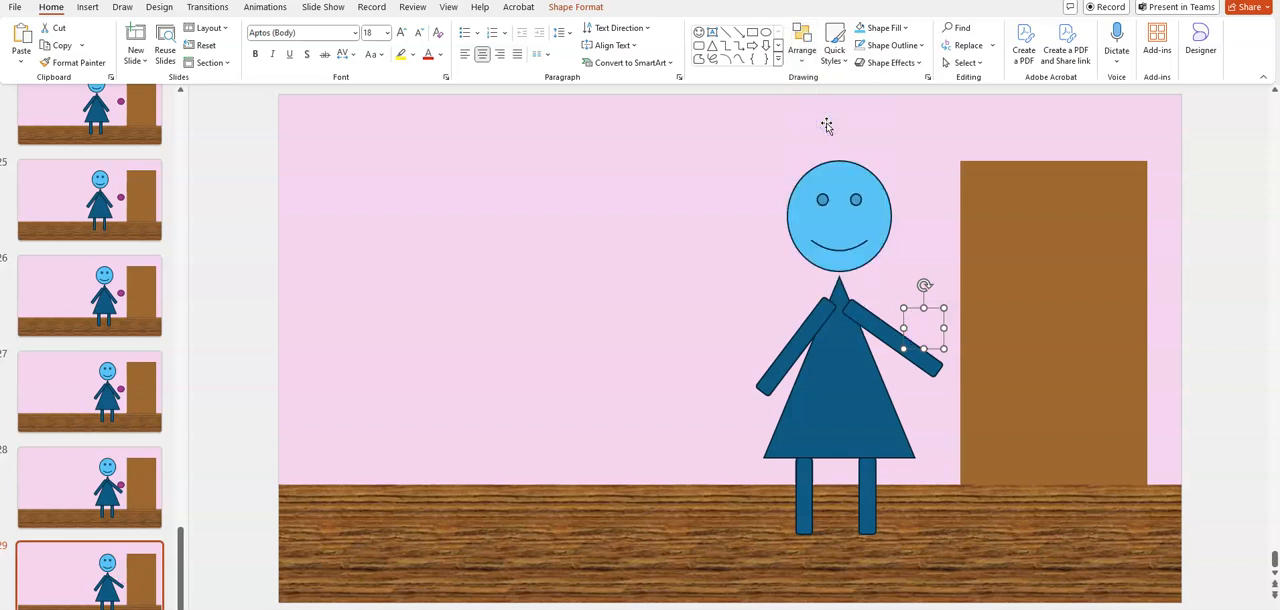
key("ctrl+z")
left_click(802, 50)
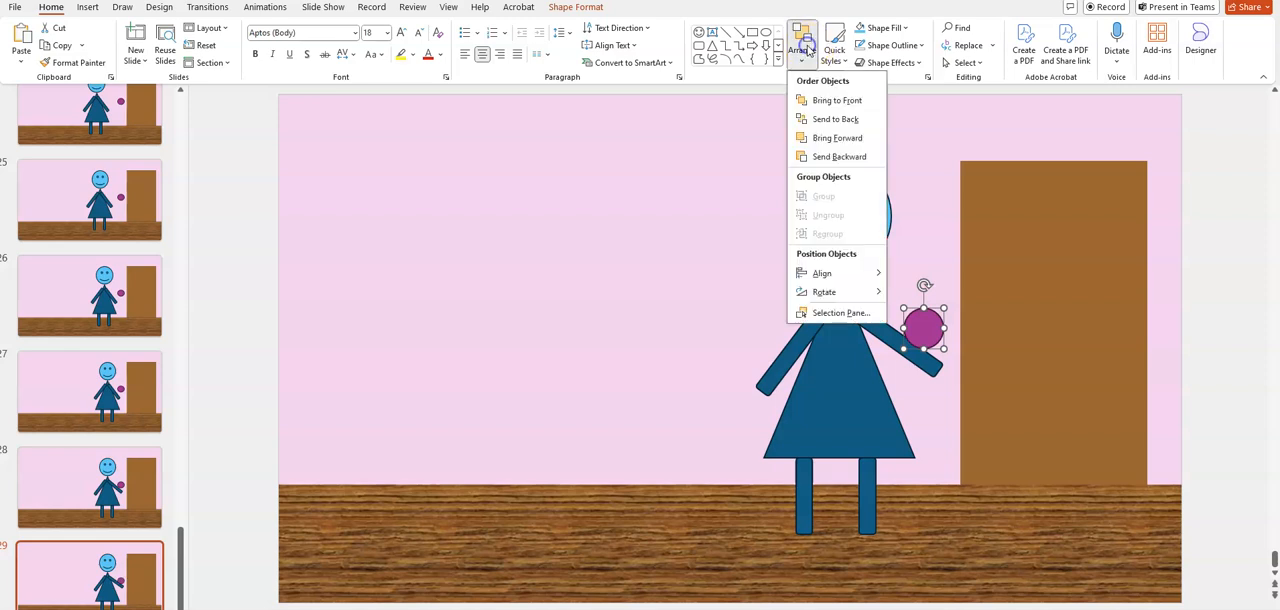
left_click(825, 157)
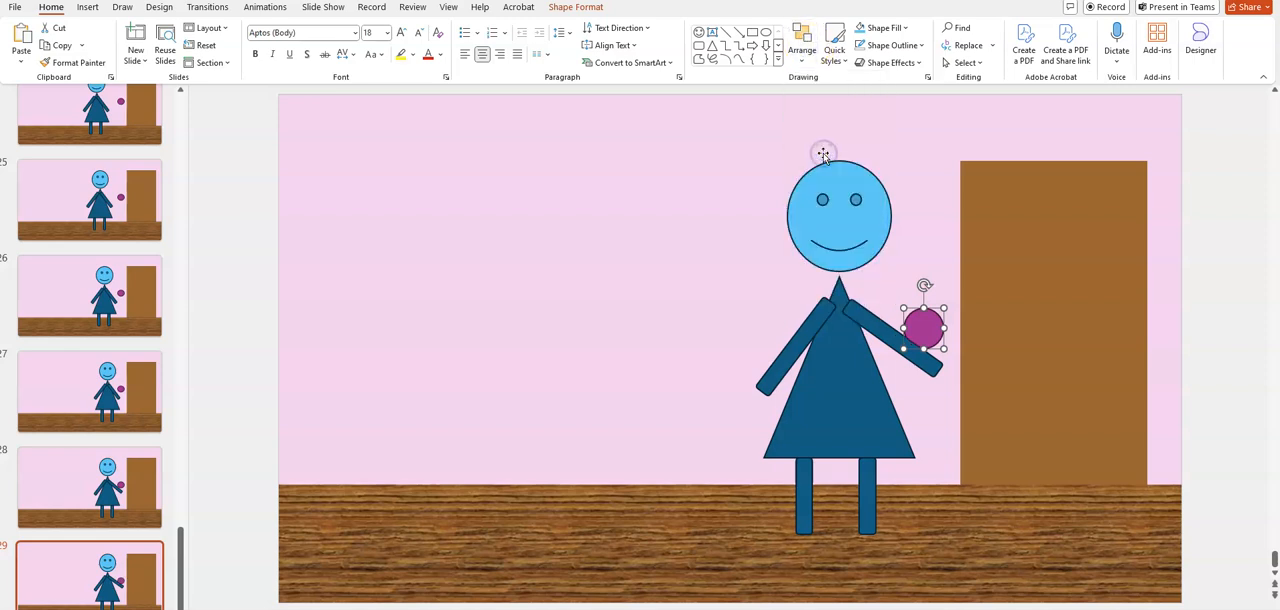
Undo the last change on slide 29 and duplicate the slide
key("ctrl+z")
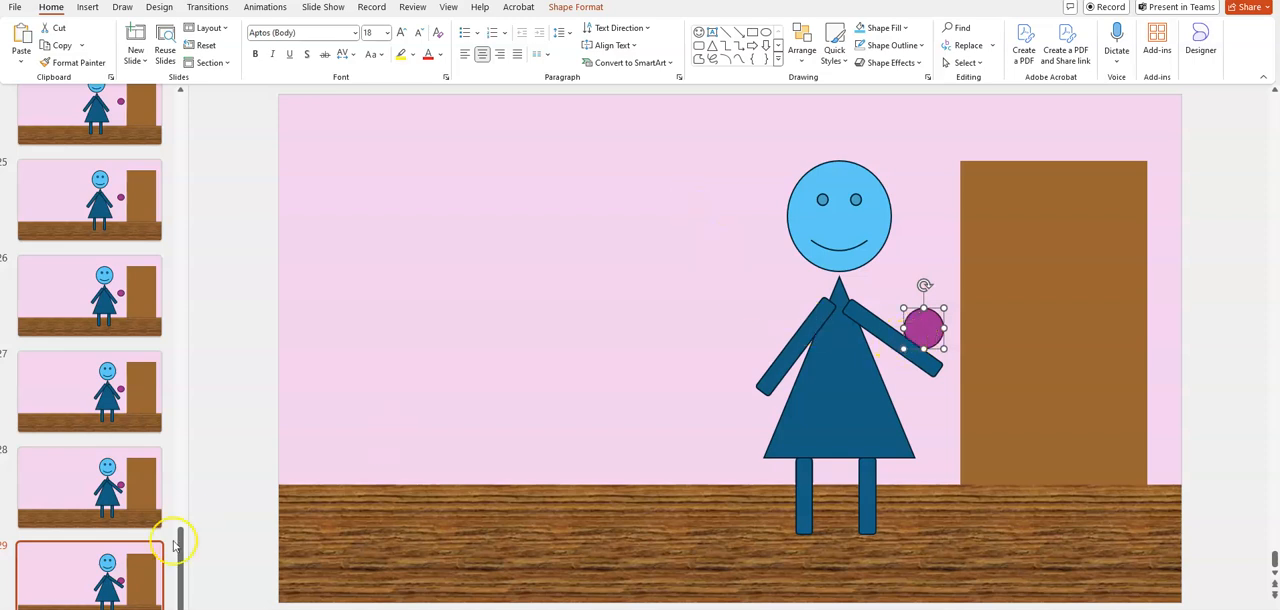
right_click(127, 583)
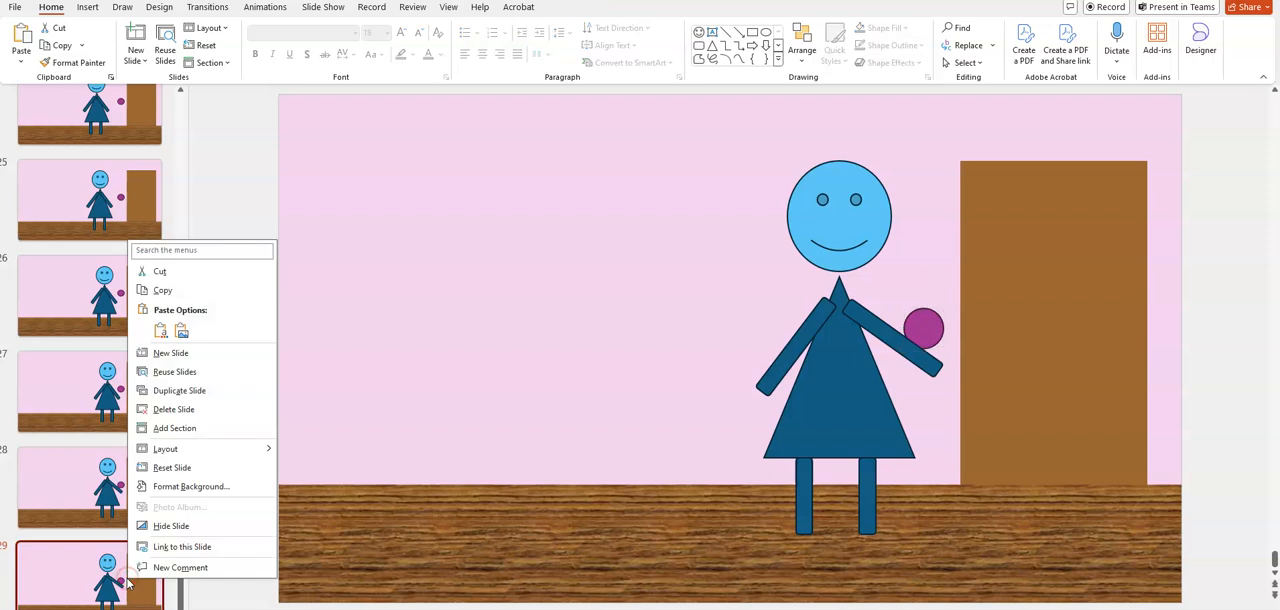
left_click(200, 385)
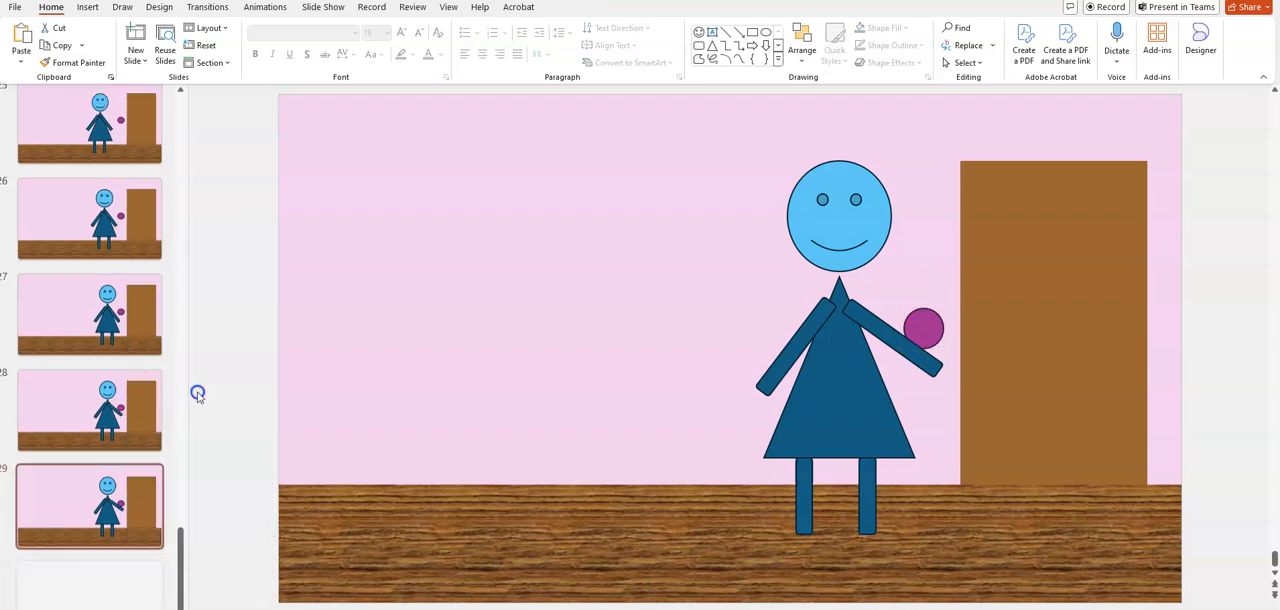
On slide 30, raise the arm nearest the door slightly, realign it with the shoulder, and duplicate the slide
left_click(895, 348)
left_click(895, 343)
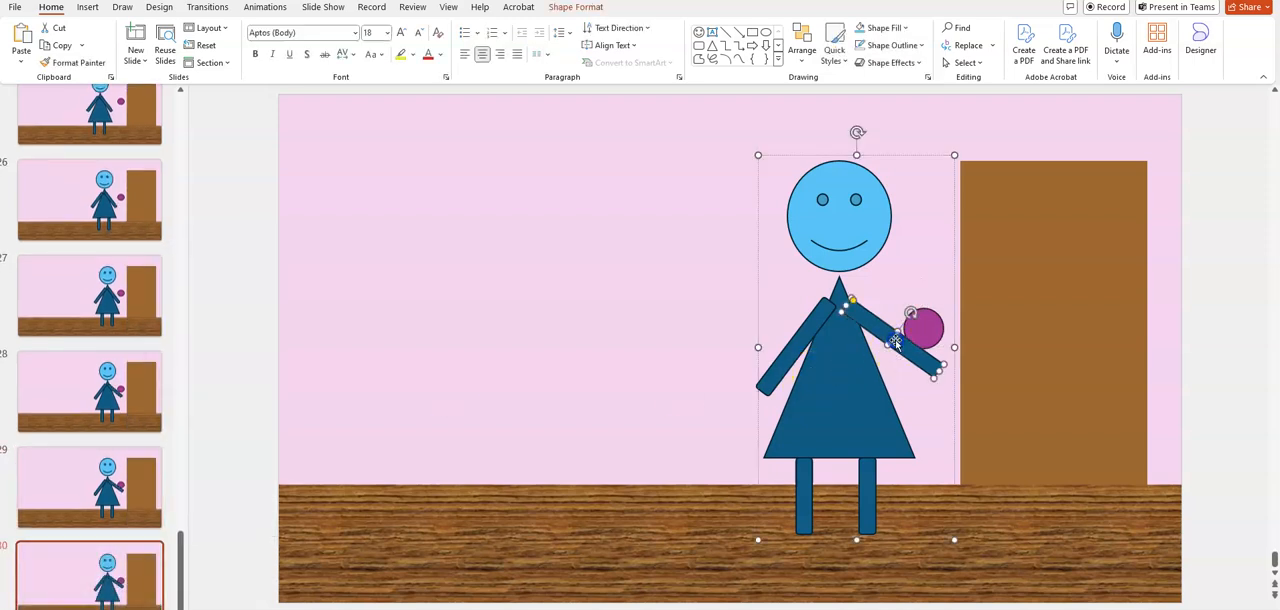
left_click_drag(909, 310, 885, 323)
left_click(108, 585)
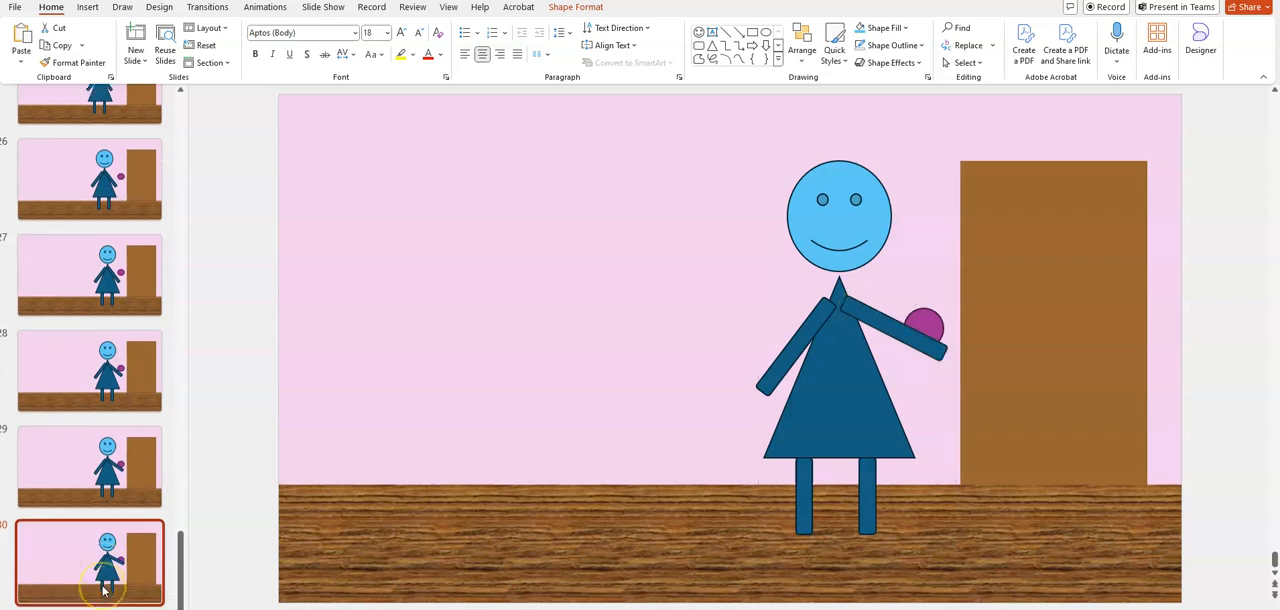
right_click(108, 585)
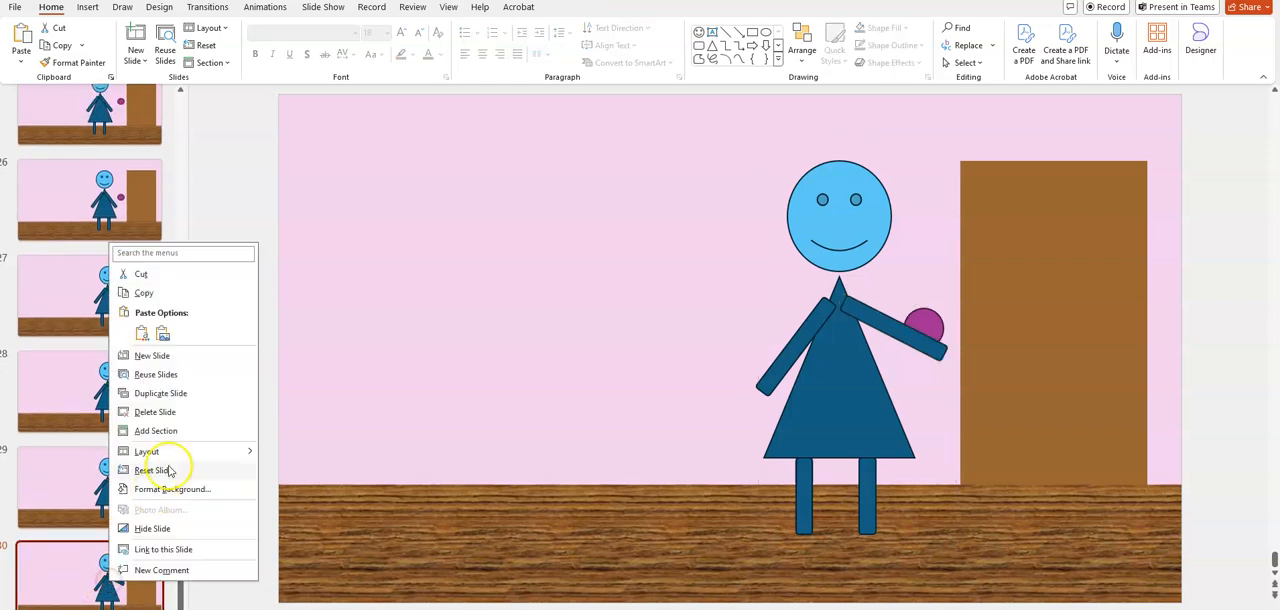
left_click(196, 394)
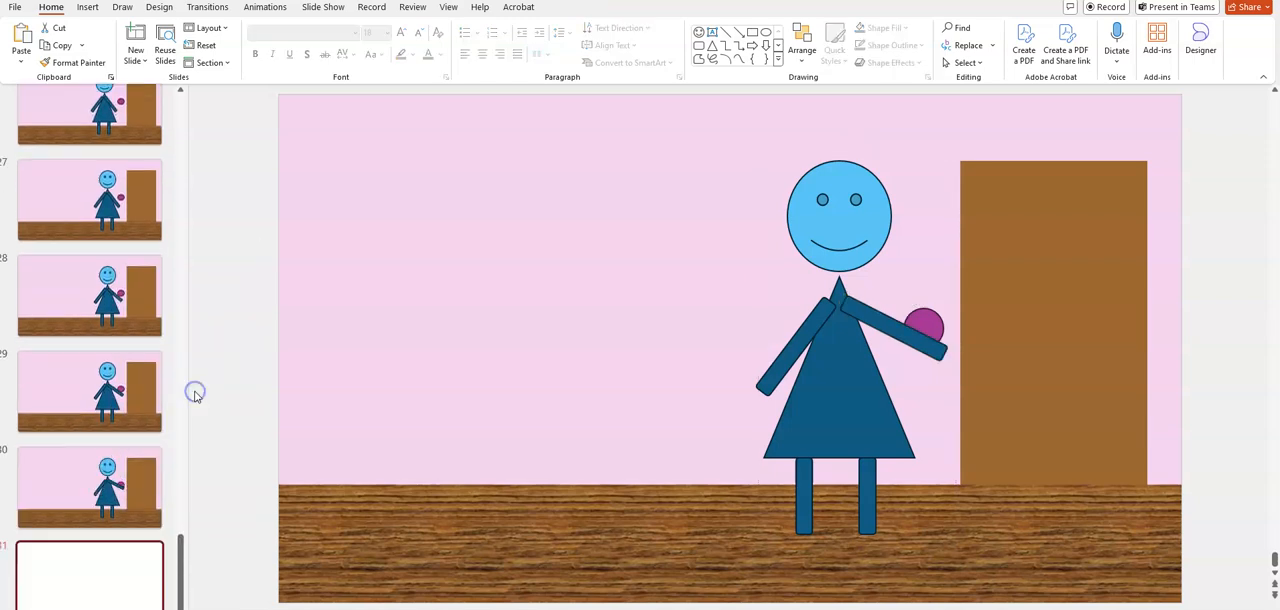
On slide 31, raise the arm nearest the door until the hand covers the purple circle, and duplicate the slide
left_click(927, 345)
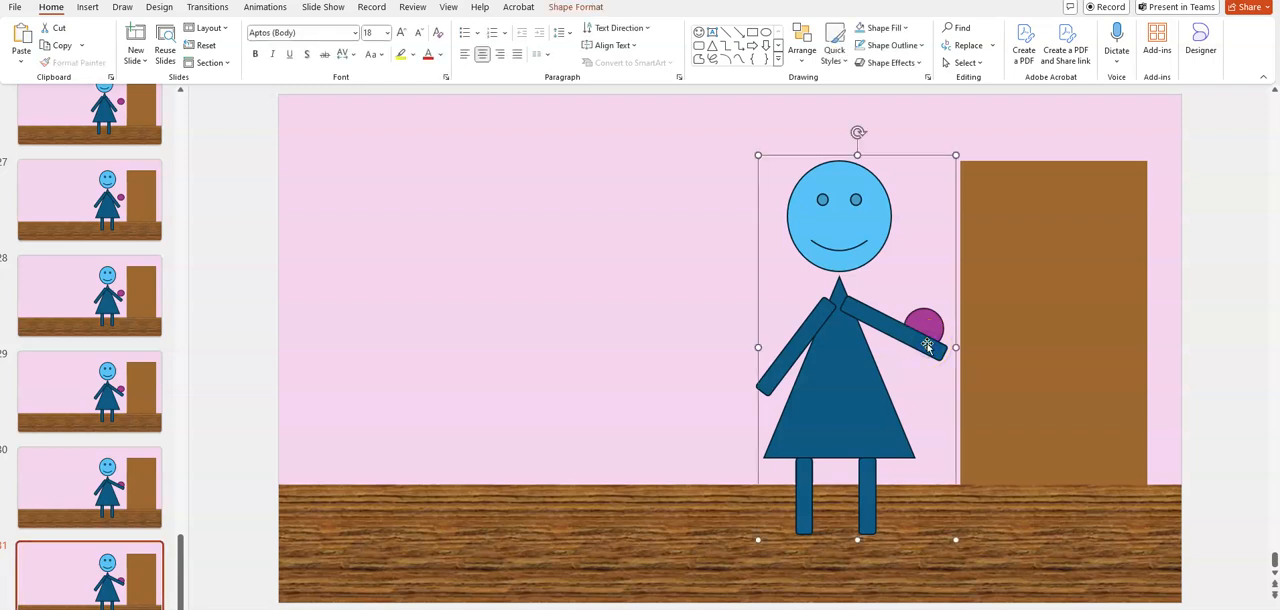
left_click(927, 345)
mouse_move(910, 303)
left_mouse_down()
mouse_move(909, 292)
mouse_move(893, 318)
left_mouse_up()
left_click(157, 588)
right_click(120, 575)
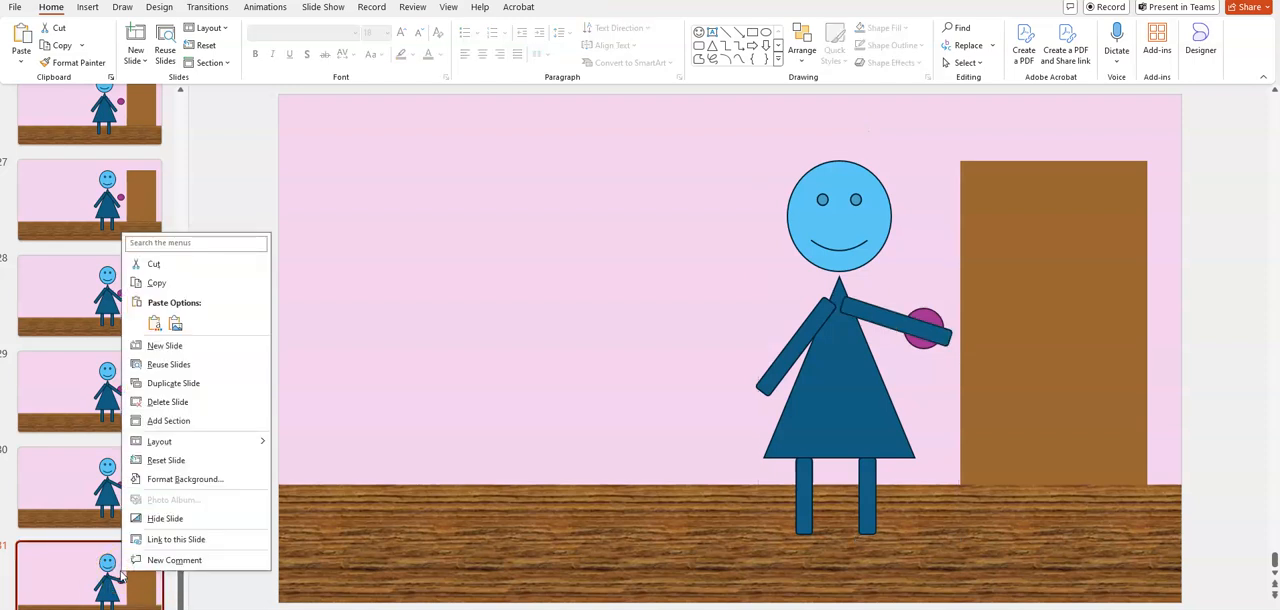
left_click(175, 383)
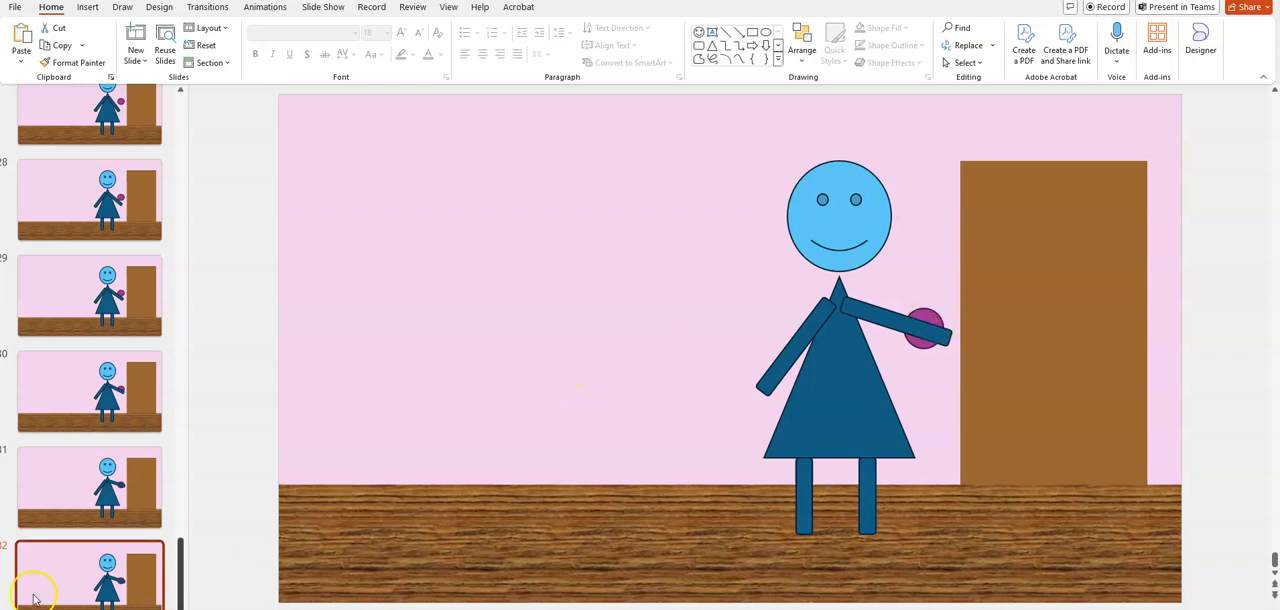
Change the purple circle's fill to the standard Yellow on slide 32 and duplicate the slide
left_click(930, 316)
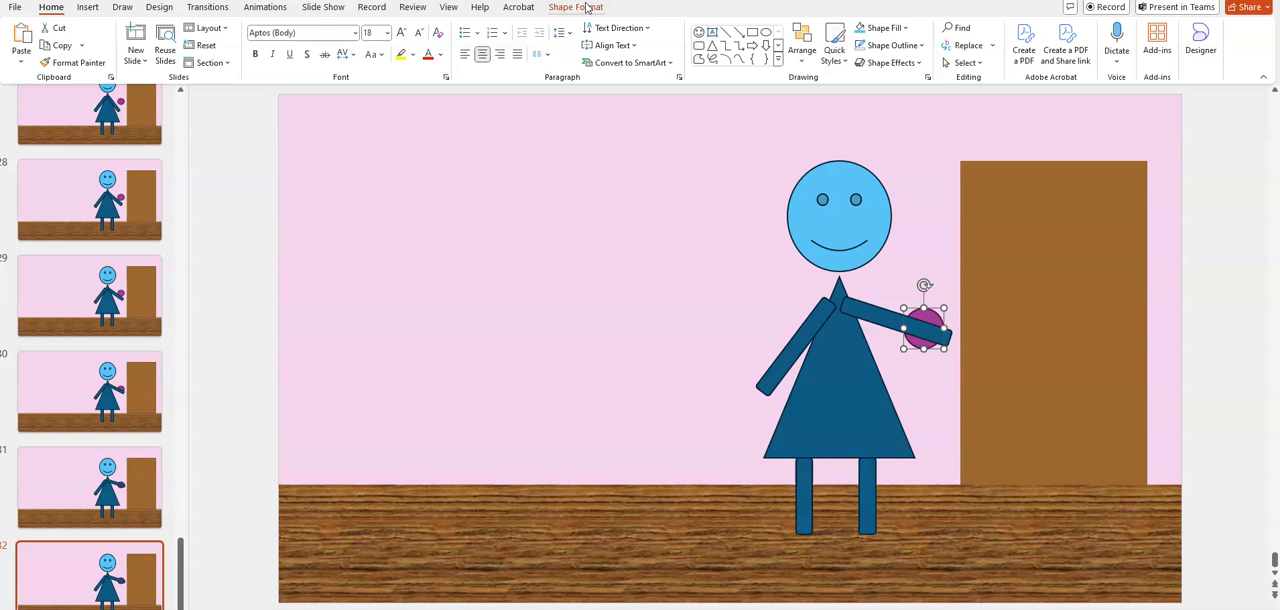
left_click(922, 314)
right_click(922, 314)
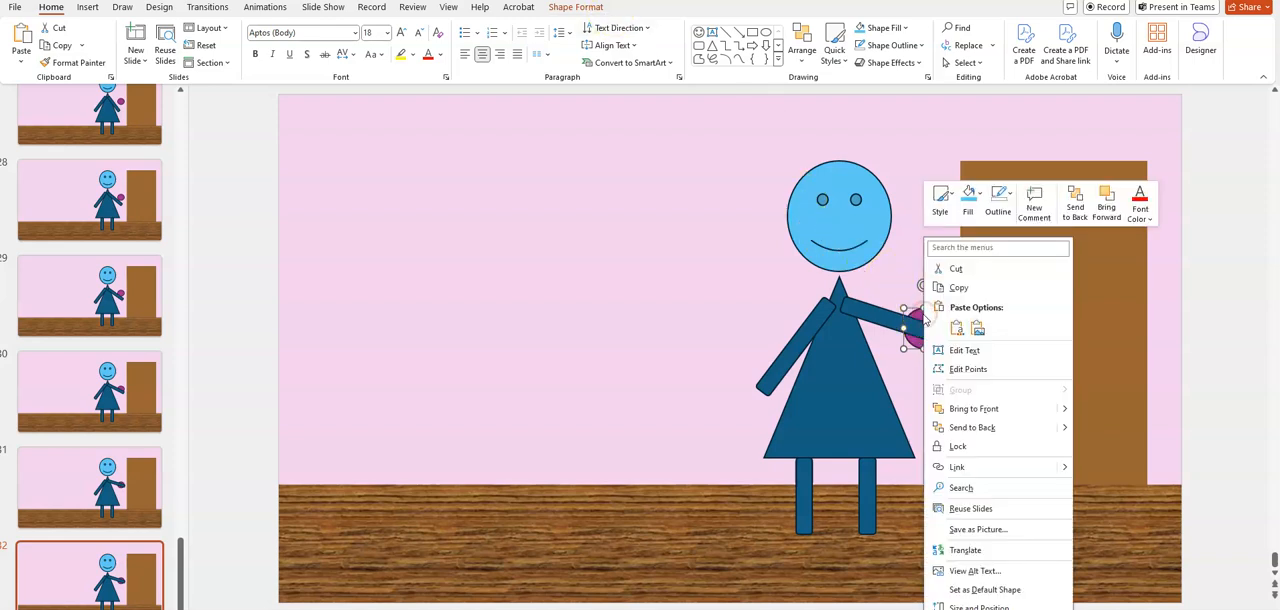
left_click(968, 197)
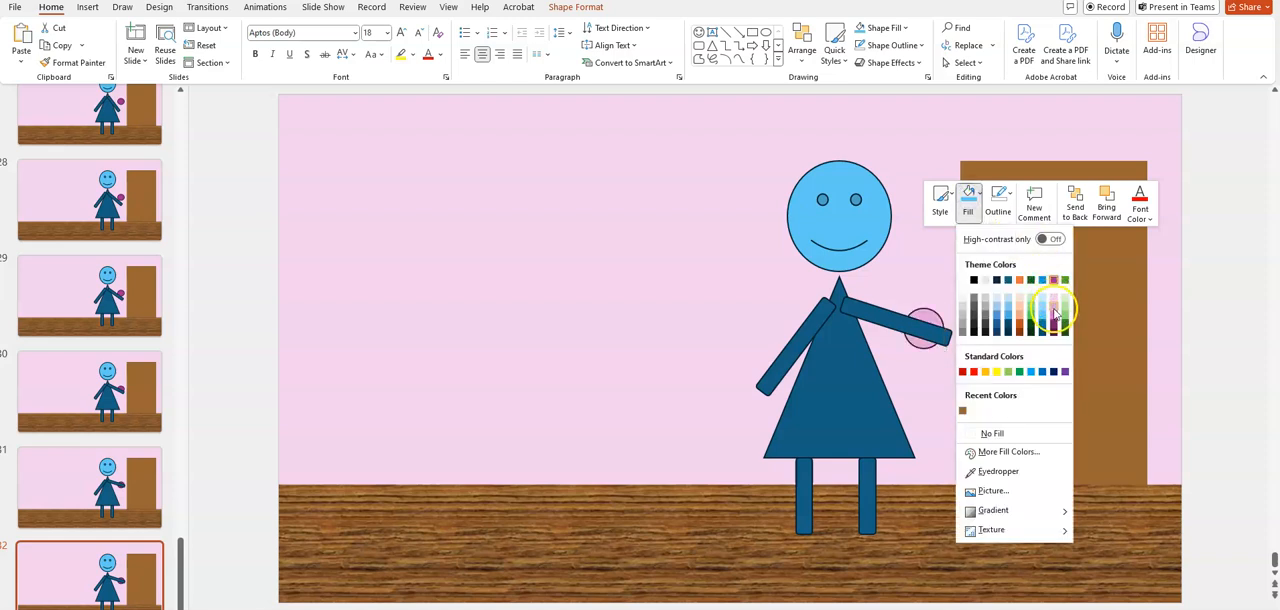
left_click(996, 372)
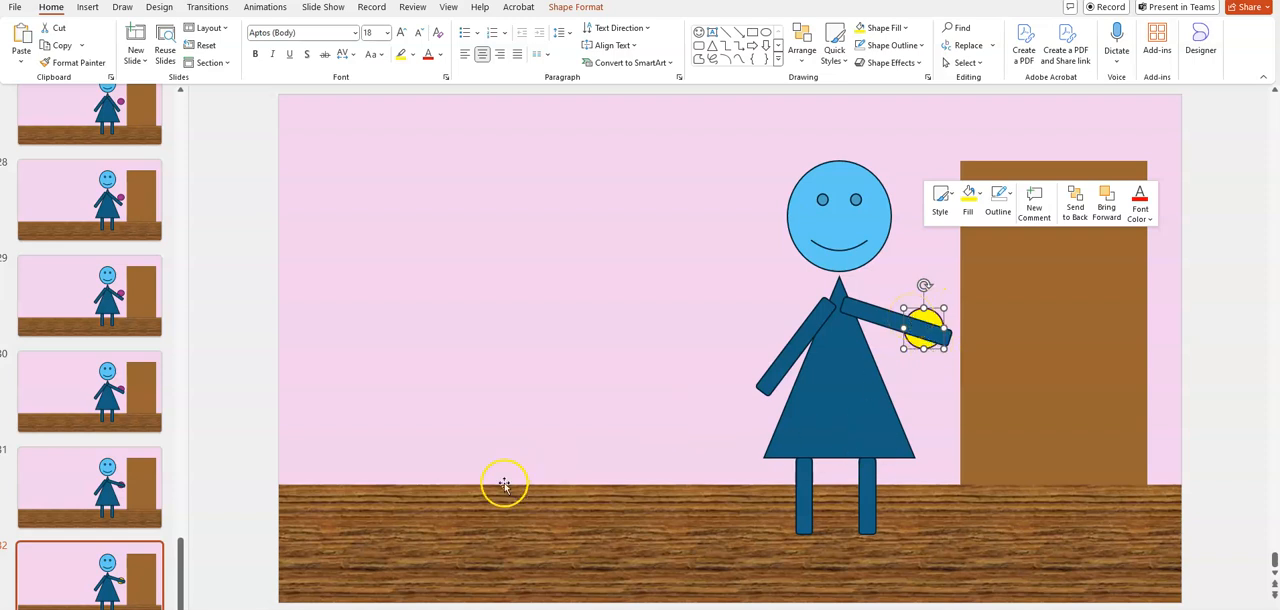
right_click(118, 575)
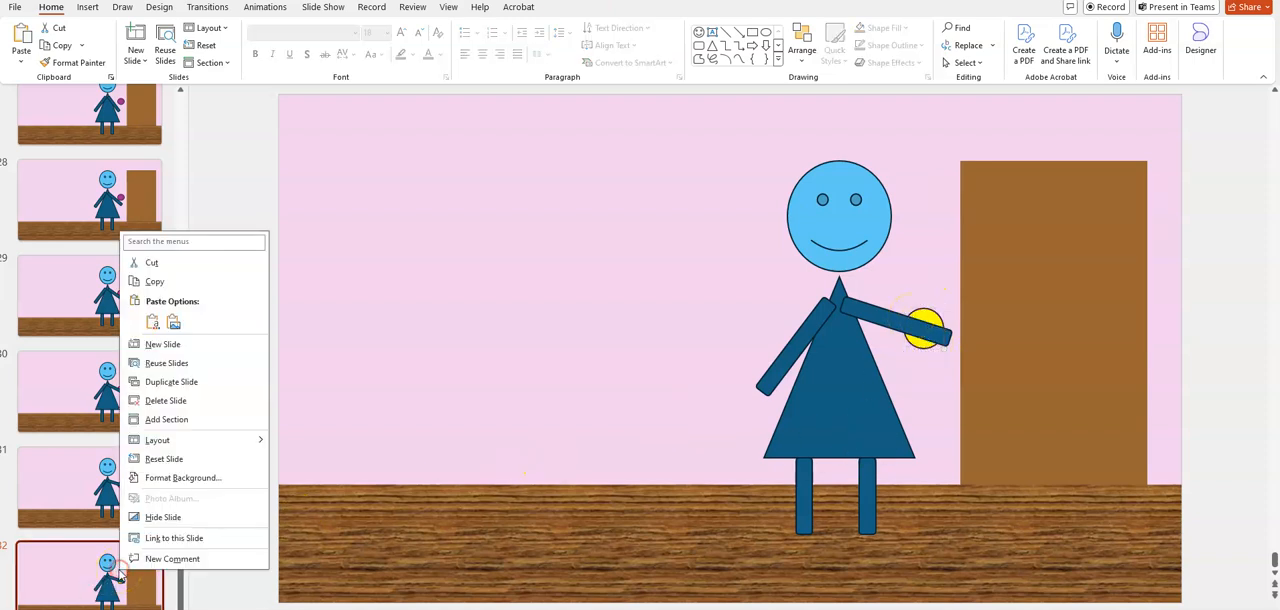
left_click(180, 382)
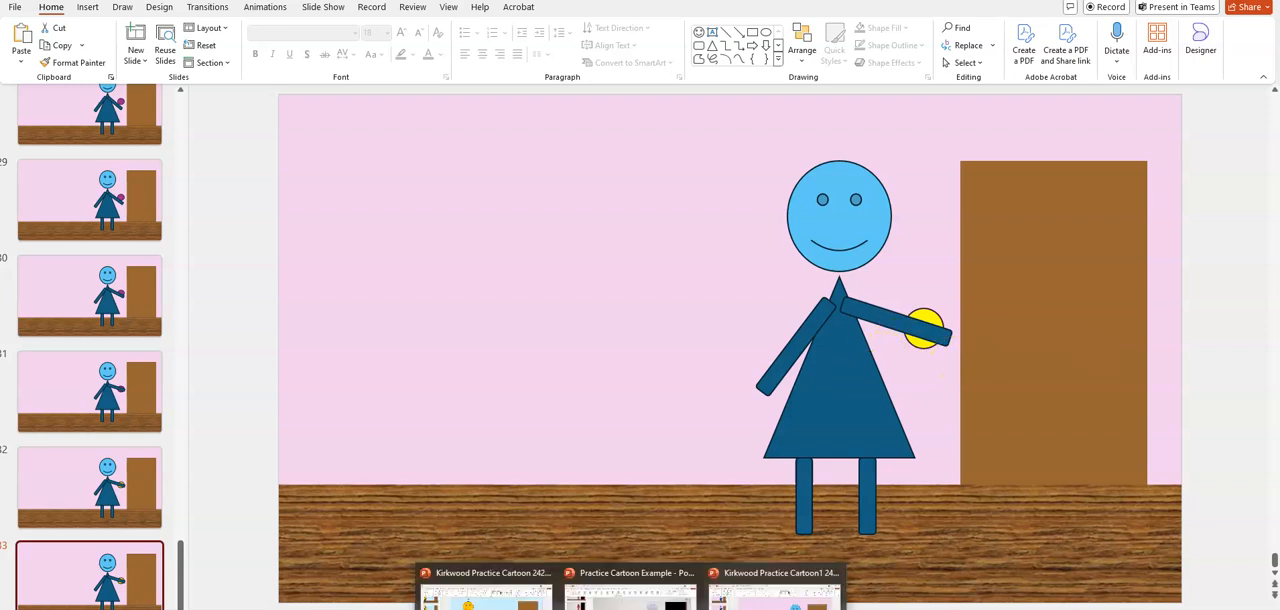
Switch to the Practice Cartoon Example presentation and examine how the figure lowers its arm and moves toward the door on slides 13 to 18
left_click(630, 600)
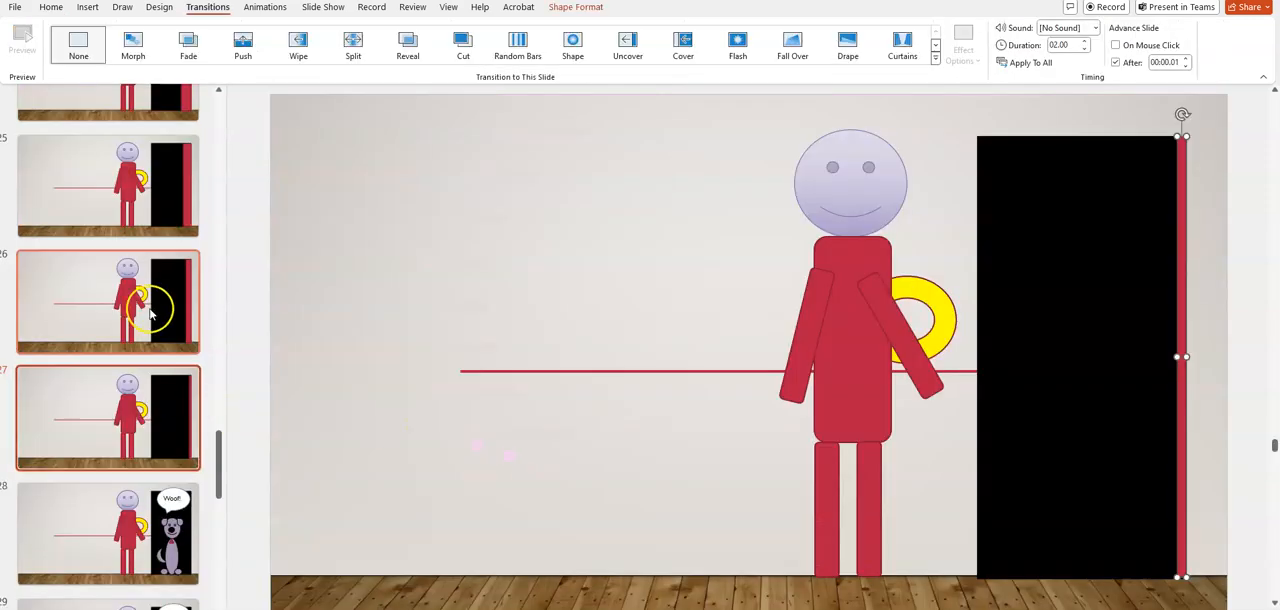
scroll(149, 307, "up", 9)
scroll(147, 307, "up", 3)
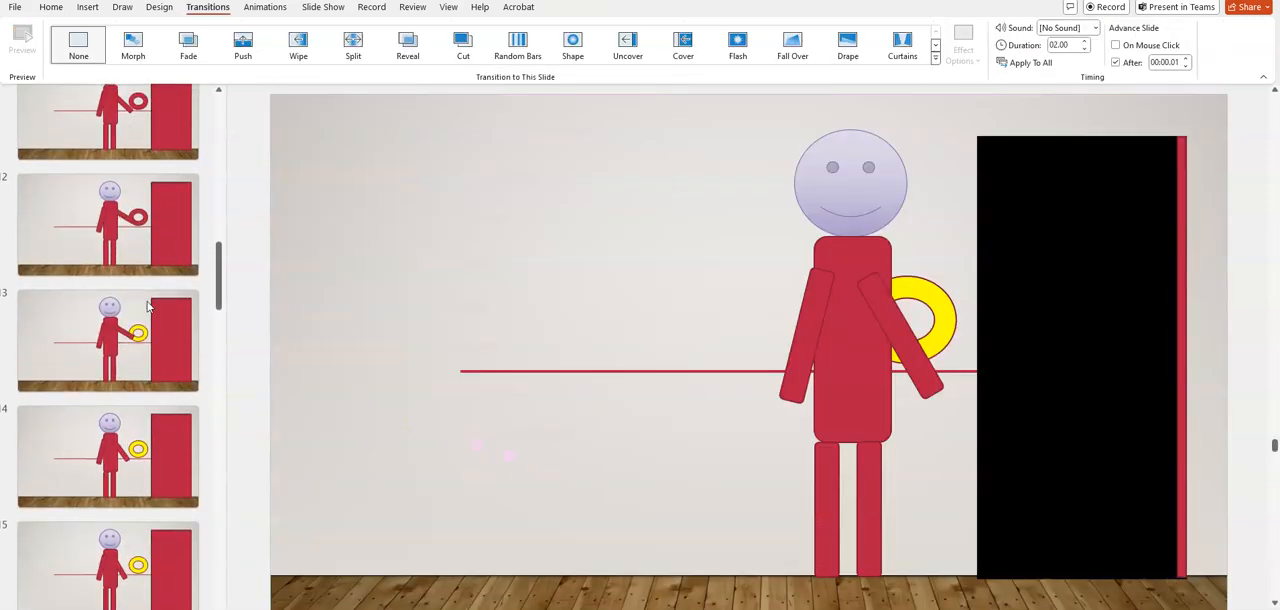
left_click(127, 340)
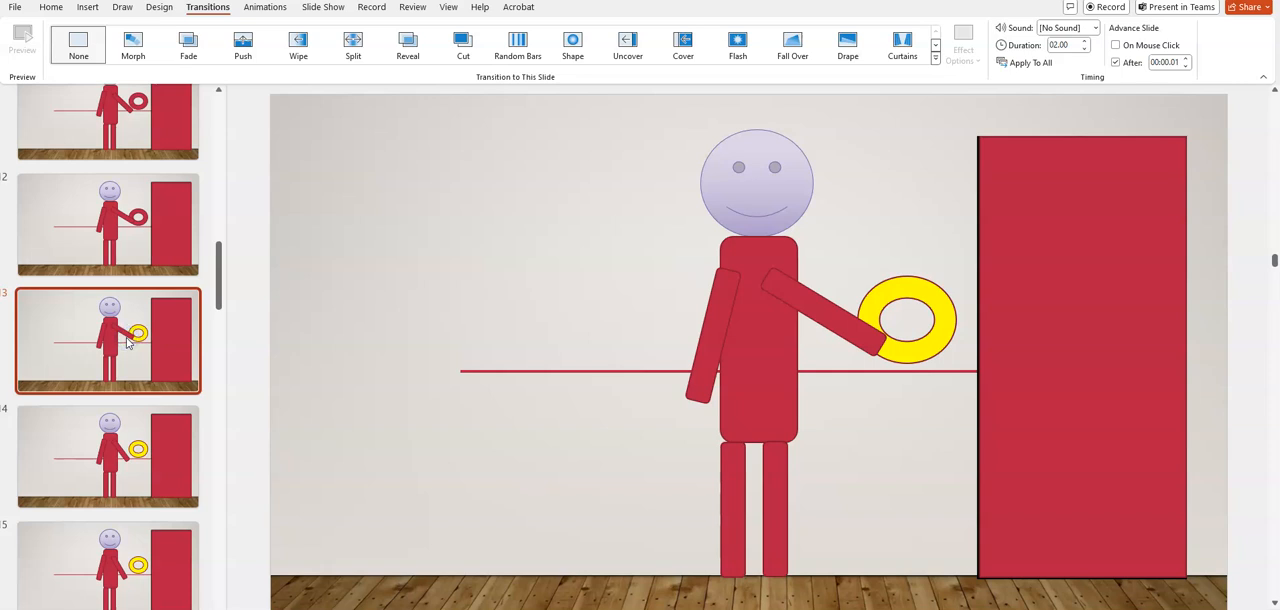
left_click(145, 450)
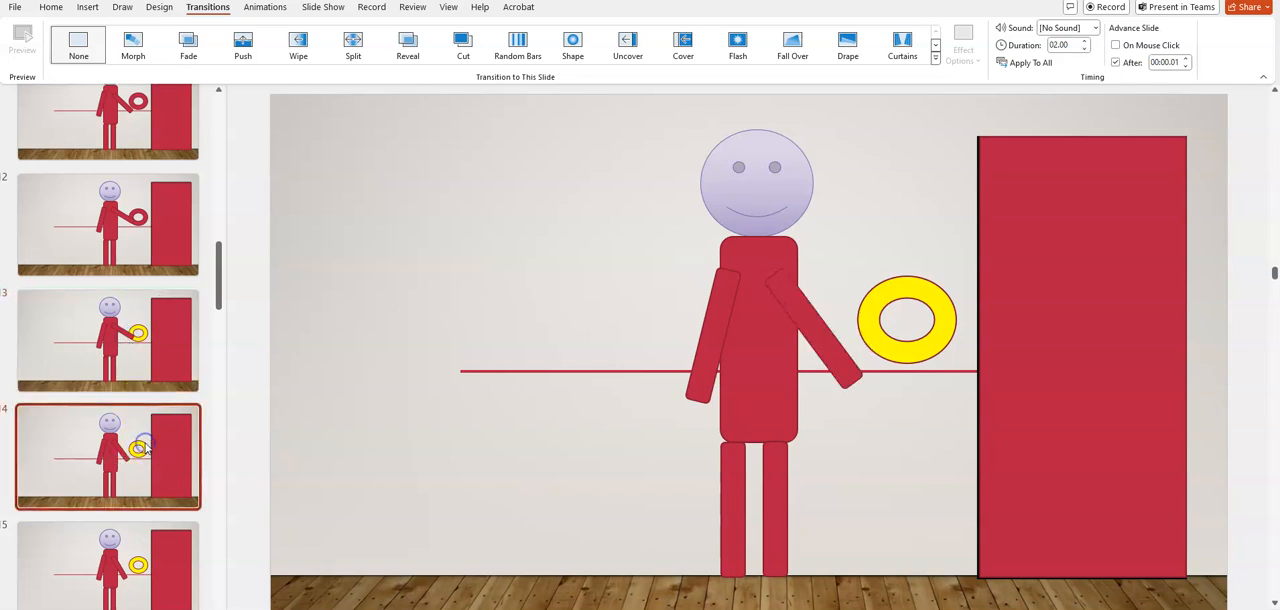
left_click(138, 566)
scroll(138, 566, "down", 2)
left_click(138, 567)
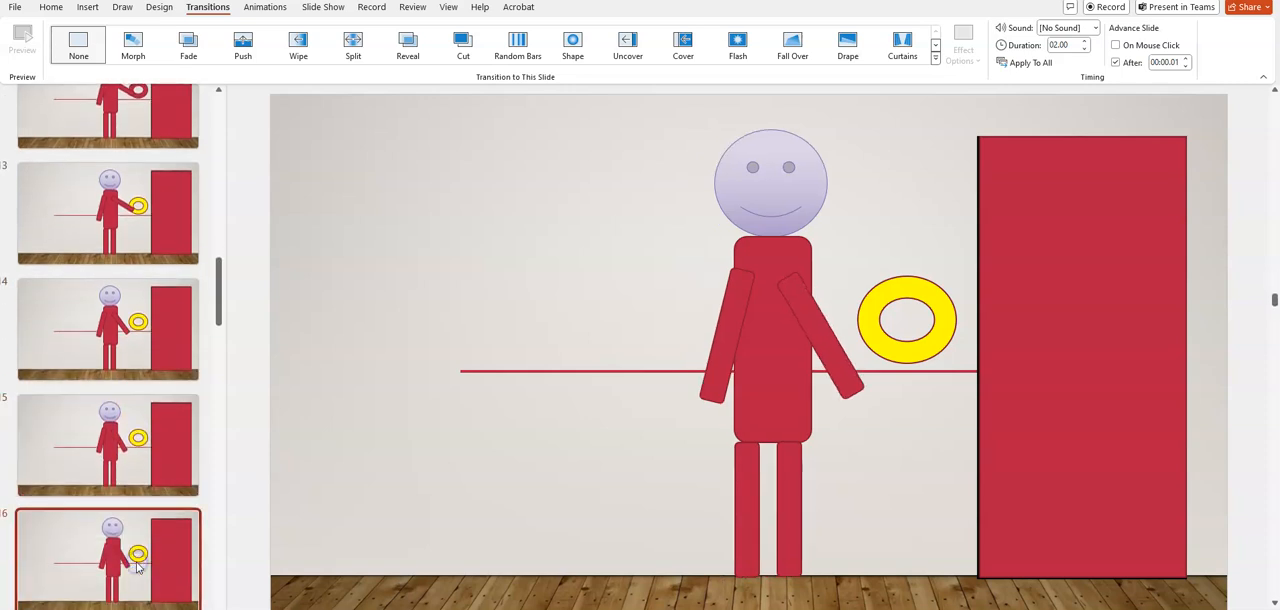
scroll(138, 567, "down", 3)
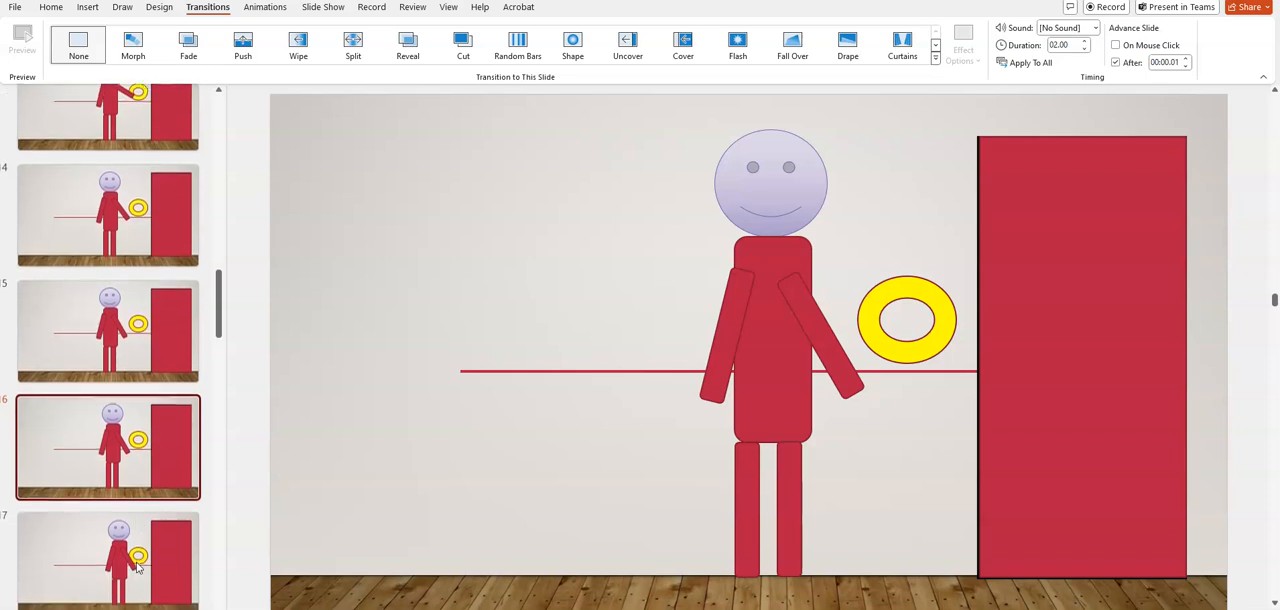
left_click(138, 565)
scroll(138, 565, "down", 3)
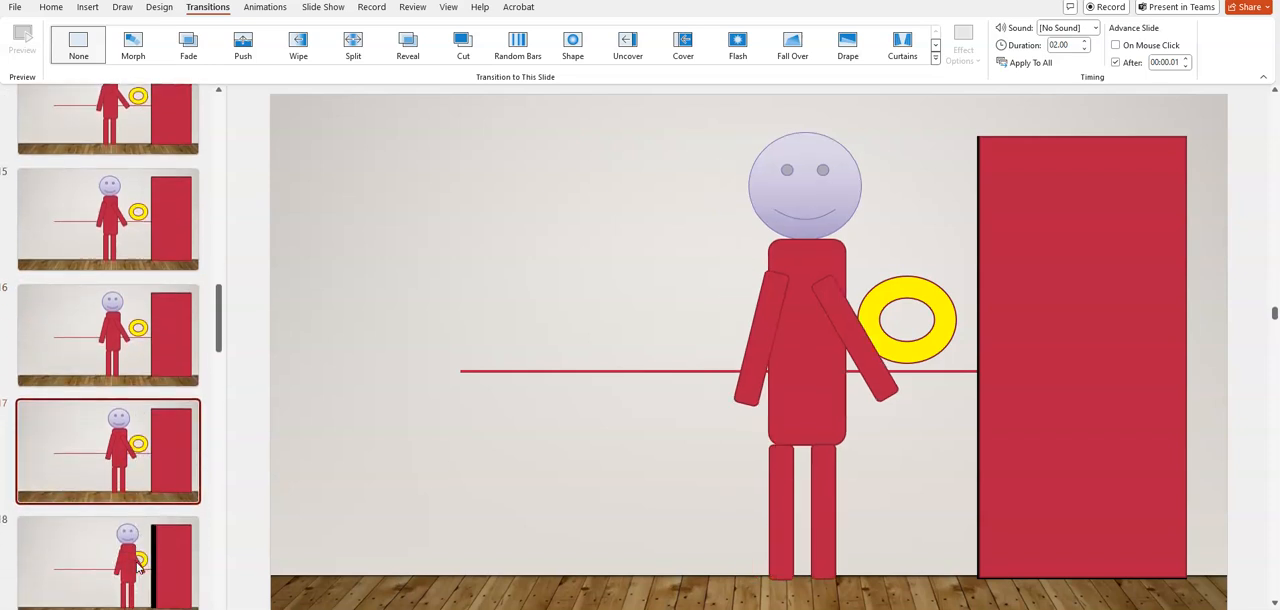
left_click(138, 566)
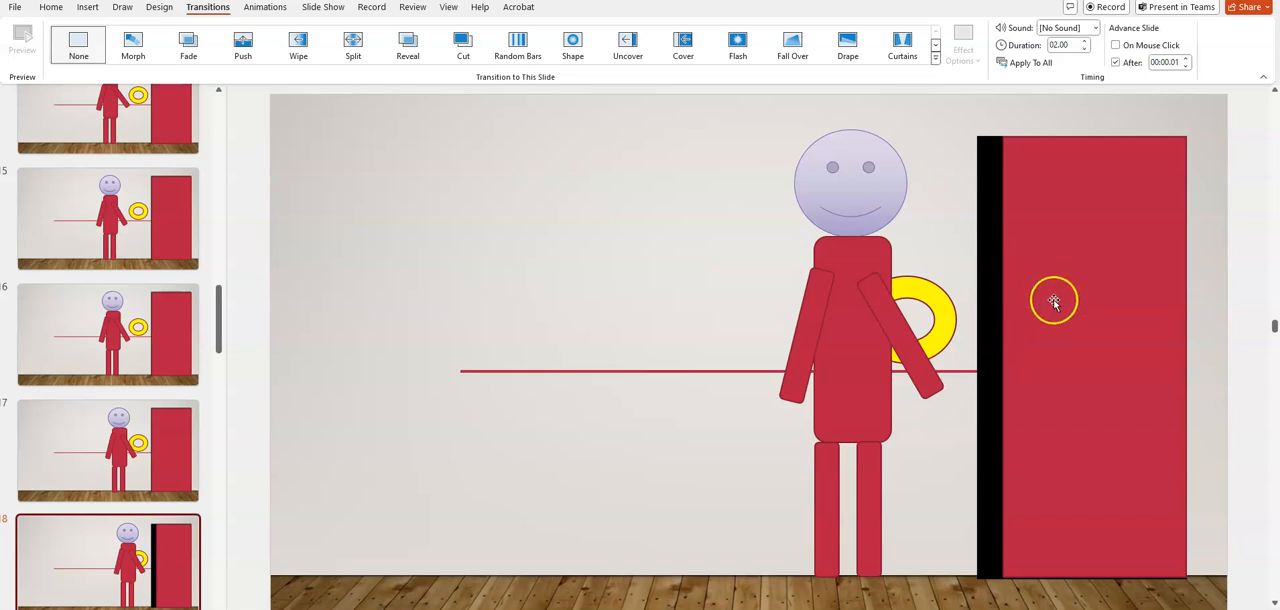
Examine how the red door narrows frame by frame over the black doorway from slide 18 onward in the example
left_click(1025, 373)
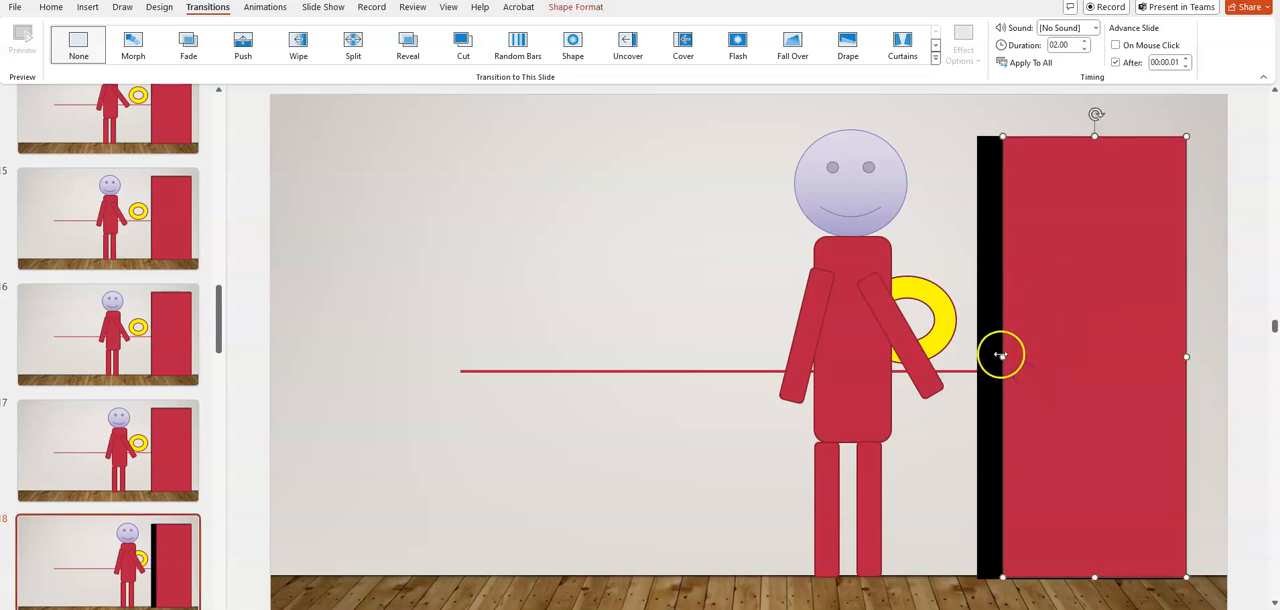
left_click(108, 530)
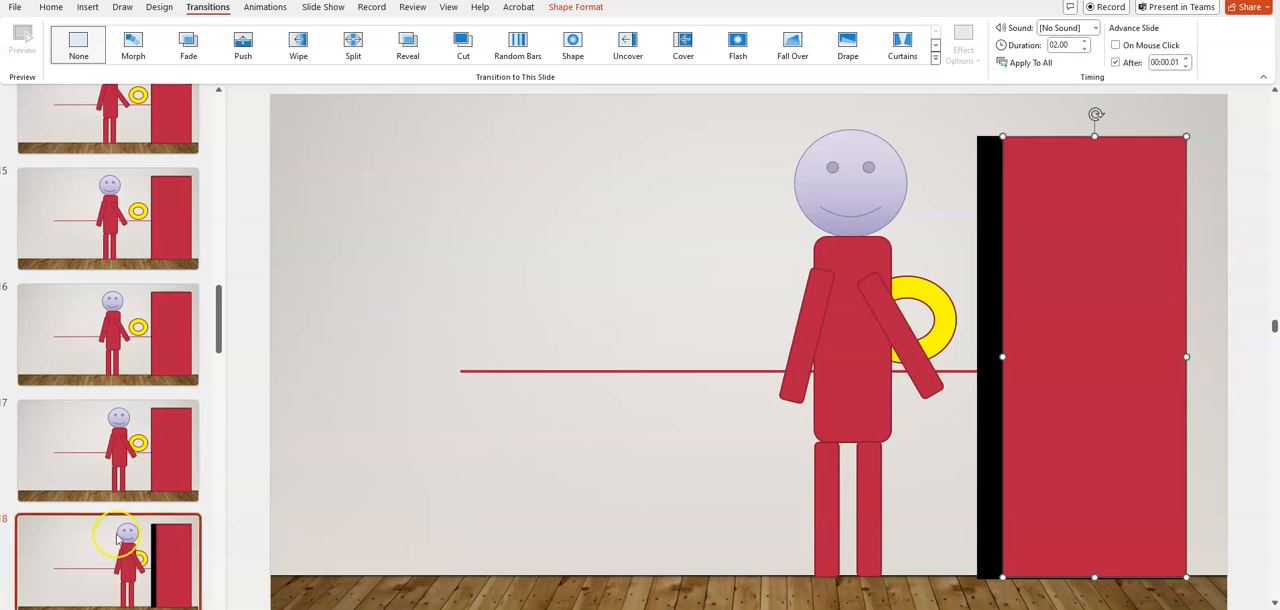
key("ctrl+d")
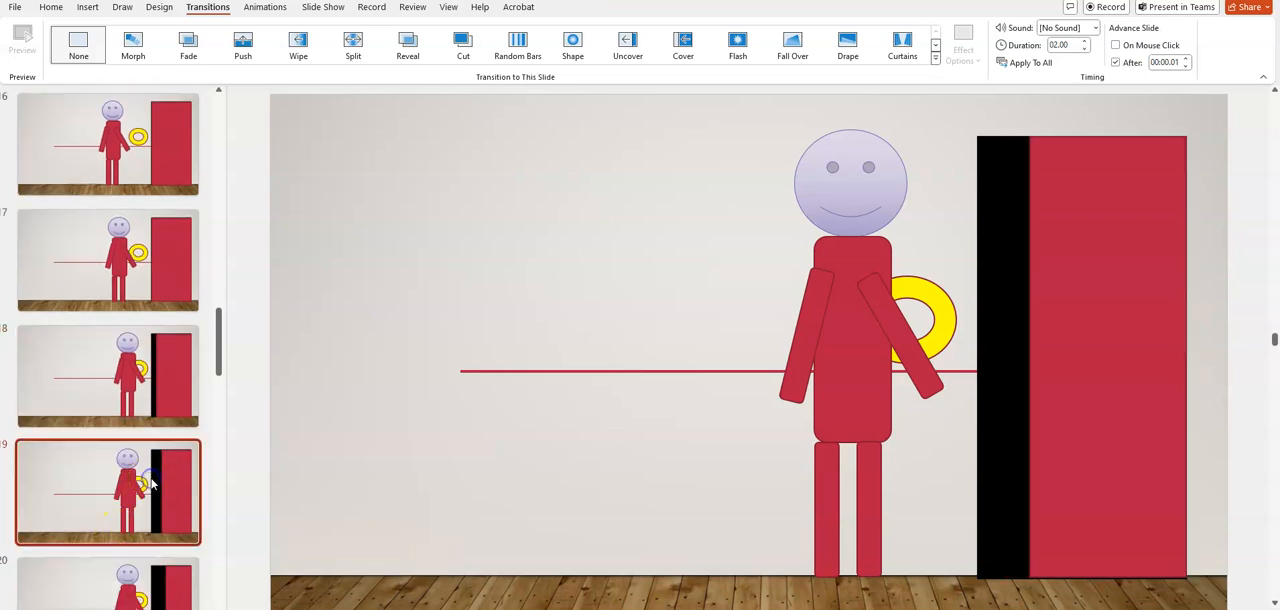
scroll(151, 484, "down", 2)
left_click(151, 484)
scroll(151, 484, "down", 2)
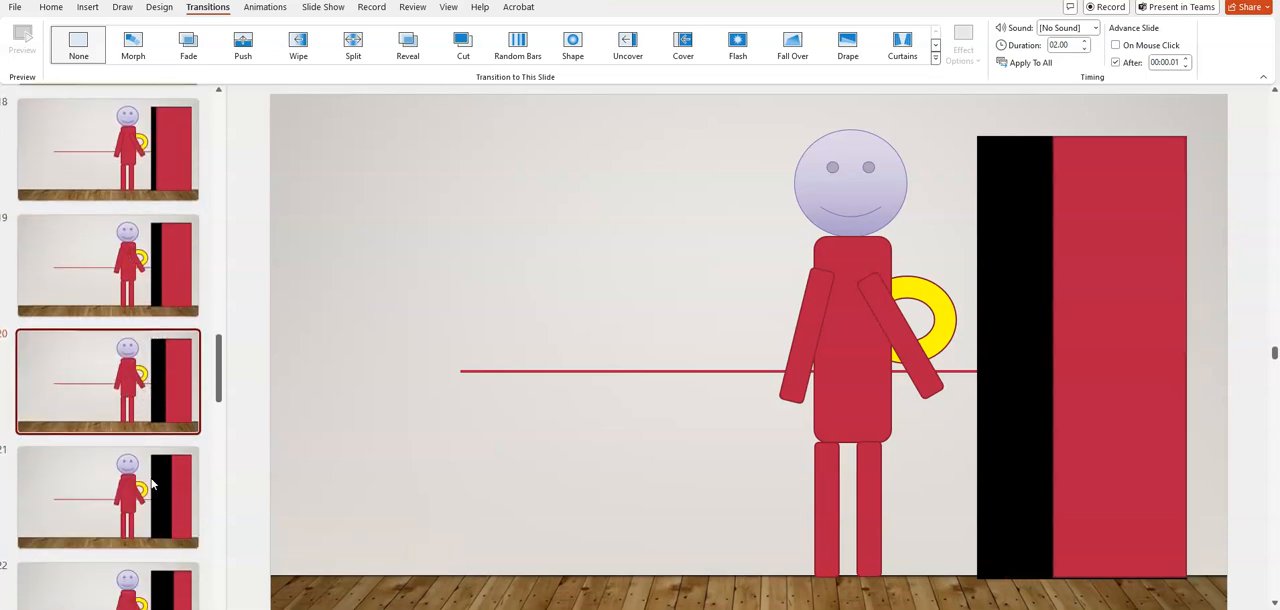
left_click(151, 484)
scroll(151, 484, "down", 1)
left_click(151, 484)
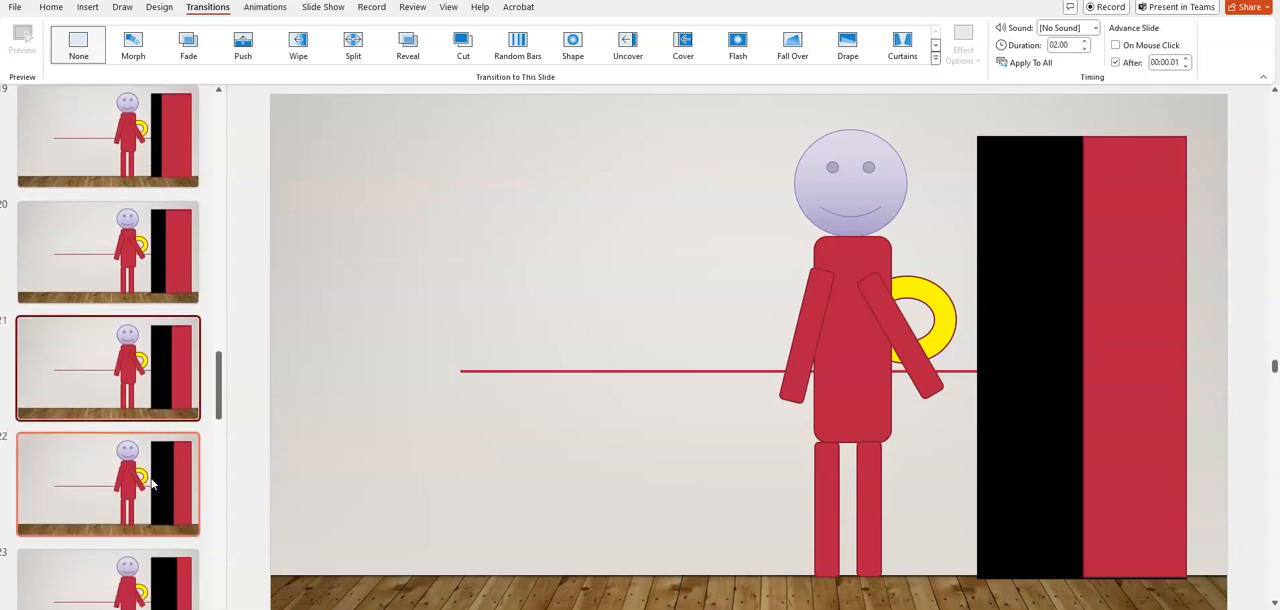
scroll(151, 484, "down", 3)
left_click(155, 447)
scroll(155, 470, "down", 1)
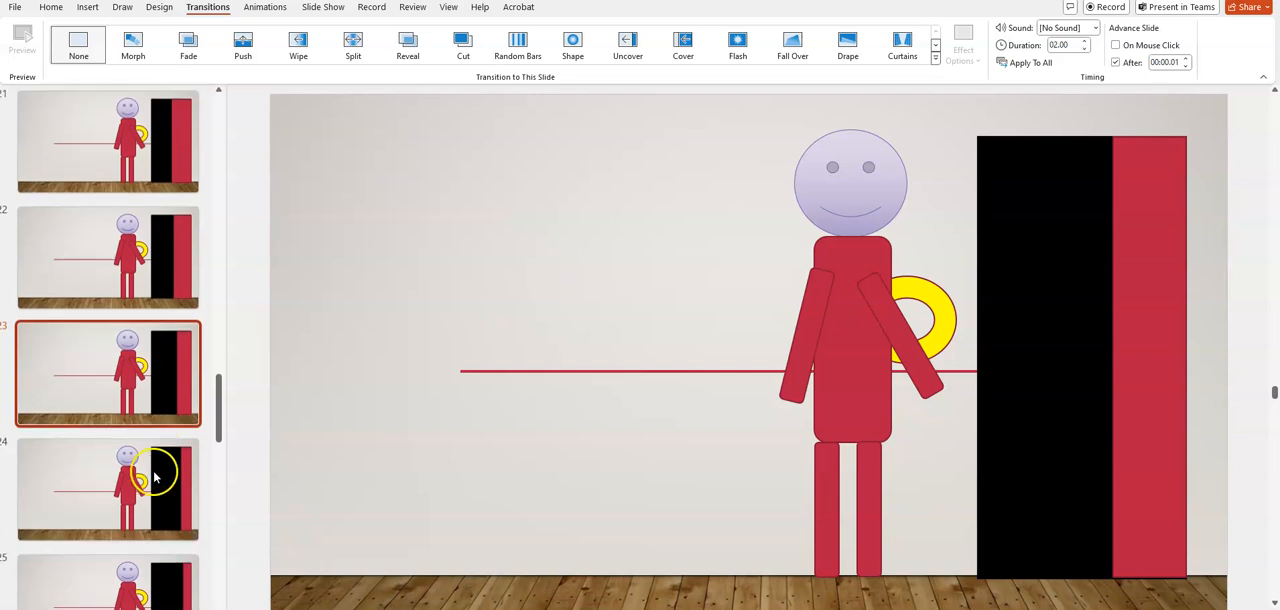
left_click(153, 470)
scroll(155, 478, "down", 2)
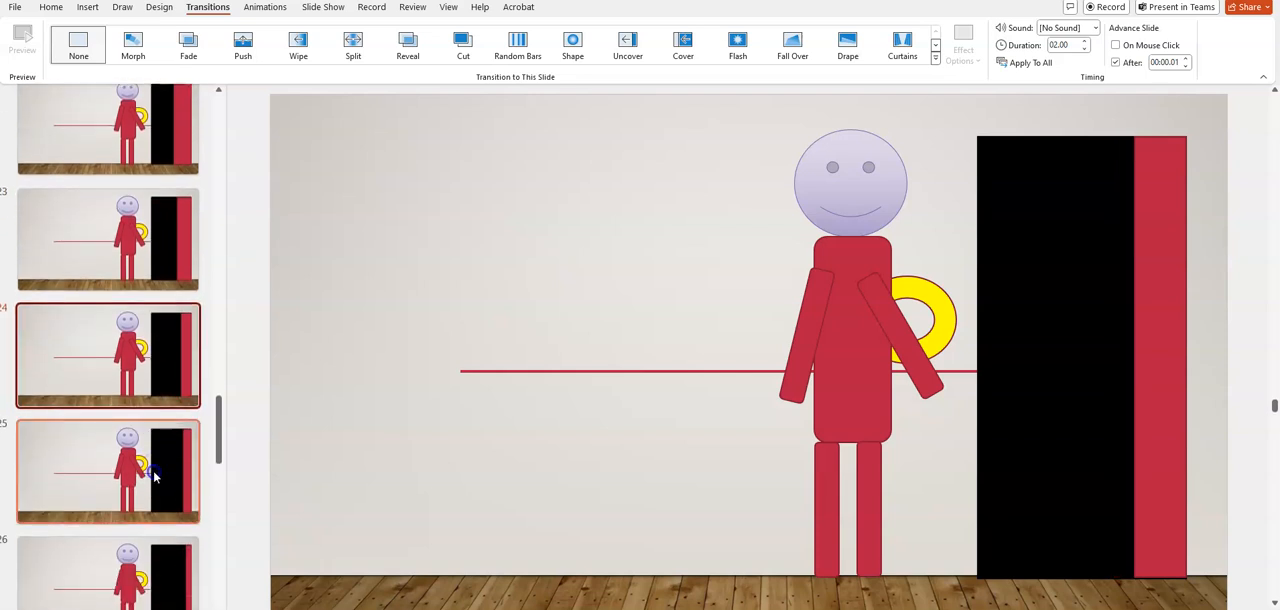
left_click(155, 478)
scroll(155, 478, "down", 1)
left_click(155, 478)
scroll(155, 478, "down", 1)
left_click(155, 478)
Return to the blue-figure presentation, rotate the arm nearest the door slightly downward on slide 33, and duplicate the slide
left_click(675, 198)
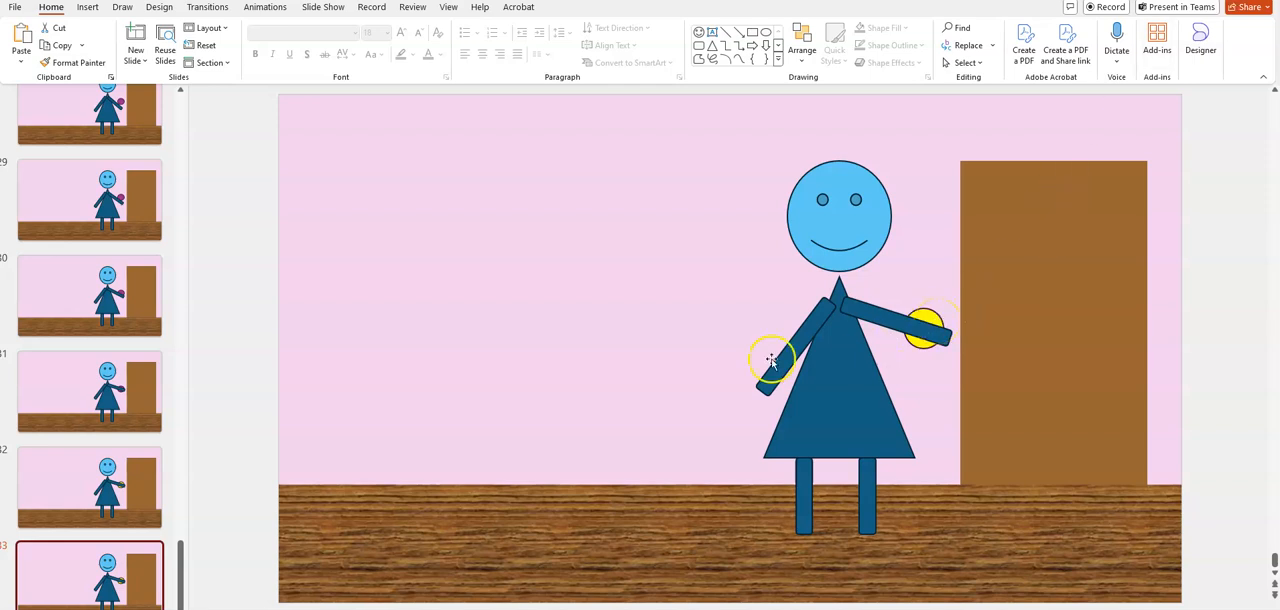
left_click(914, 326)
left_click(908, 328)
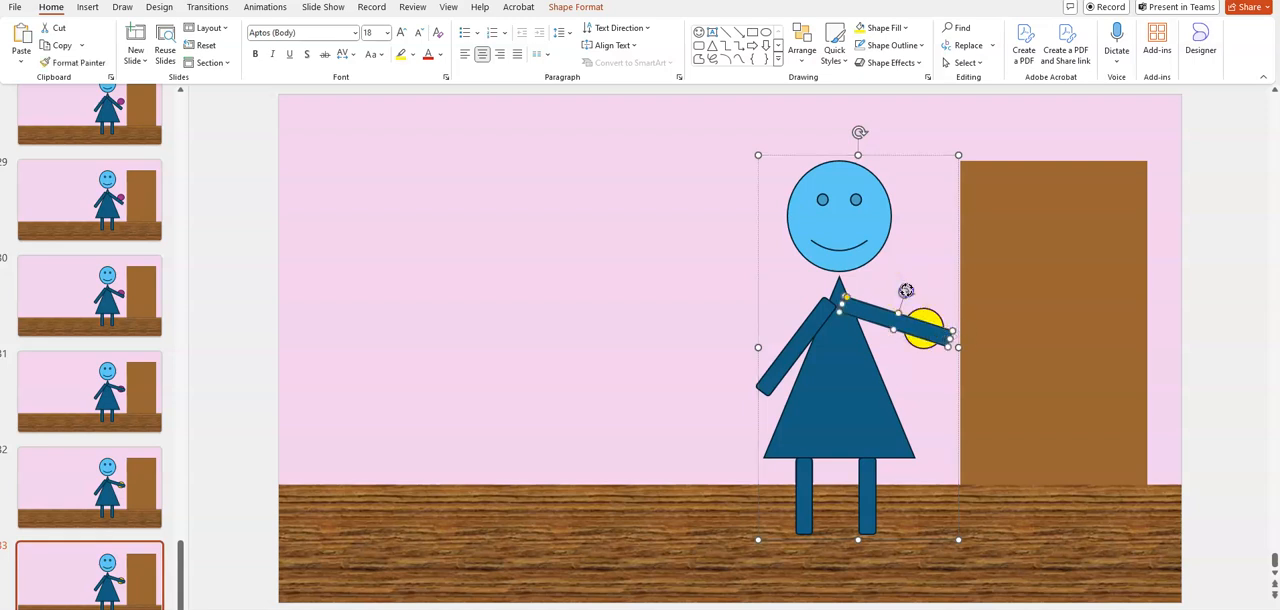
left_click_drag(906, 290, 891, 326)
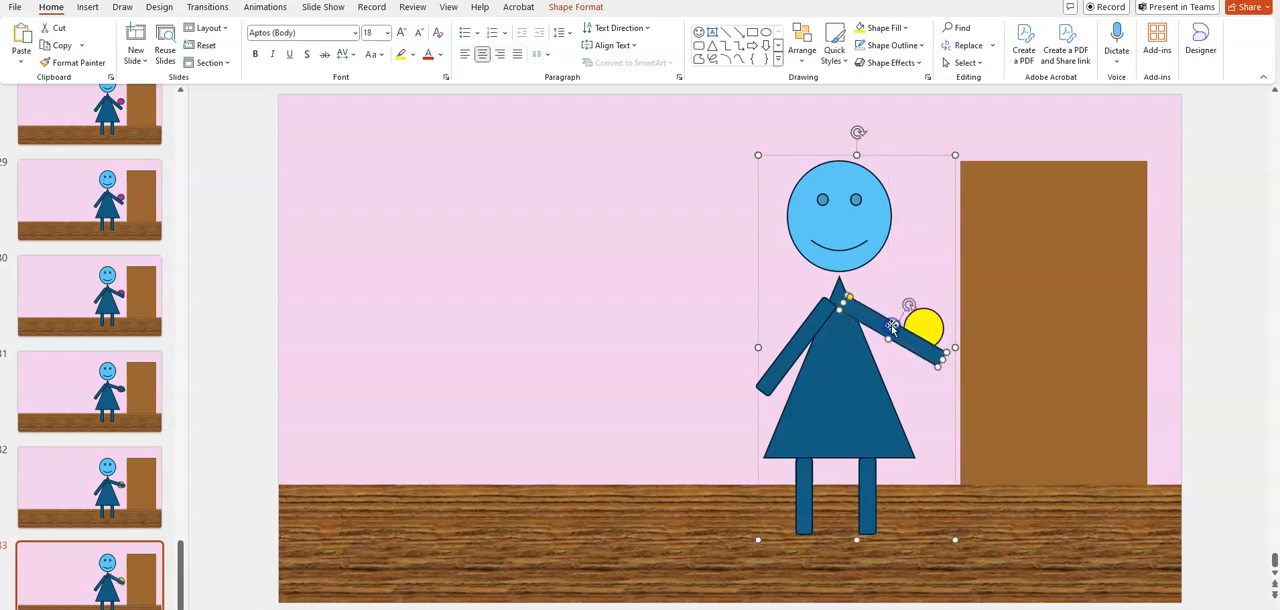
right_click(95, 578)
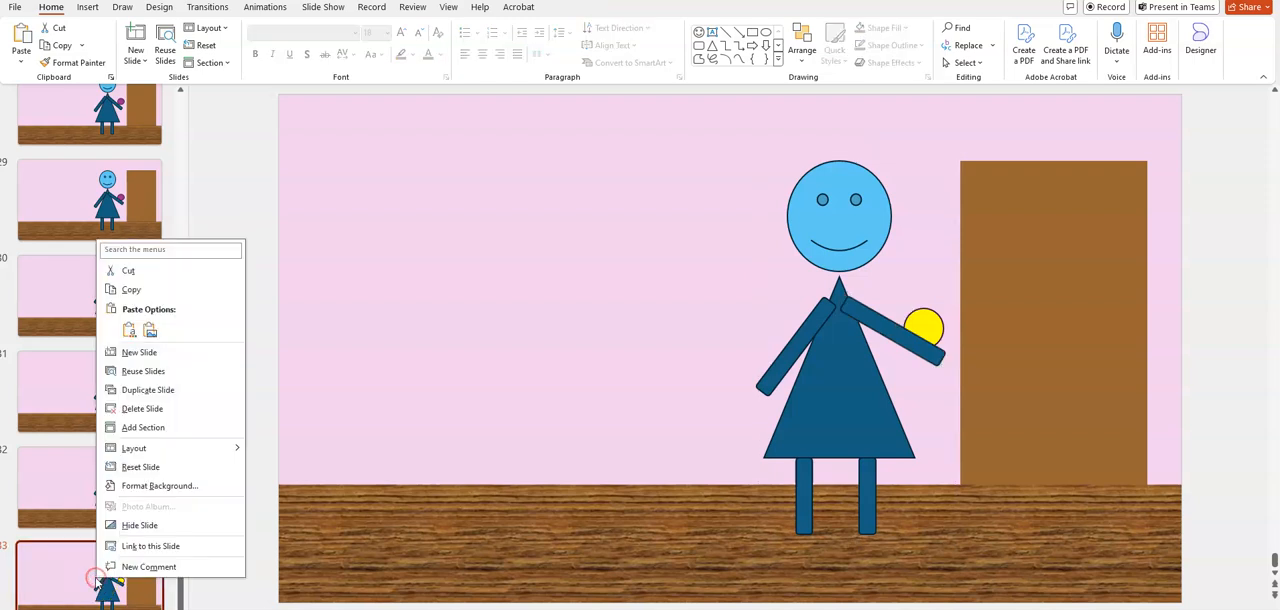
left_click(170, 390)
On slide 34, lower the arm nearest the door further so the hand drops below the yellow circle, and duplicate the slide
left_click(890, 335)
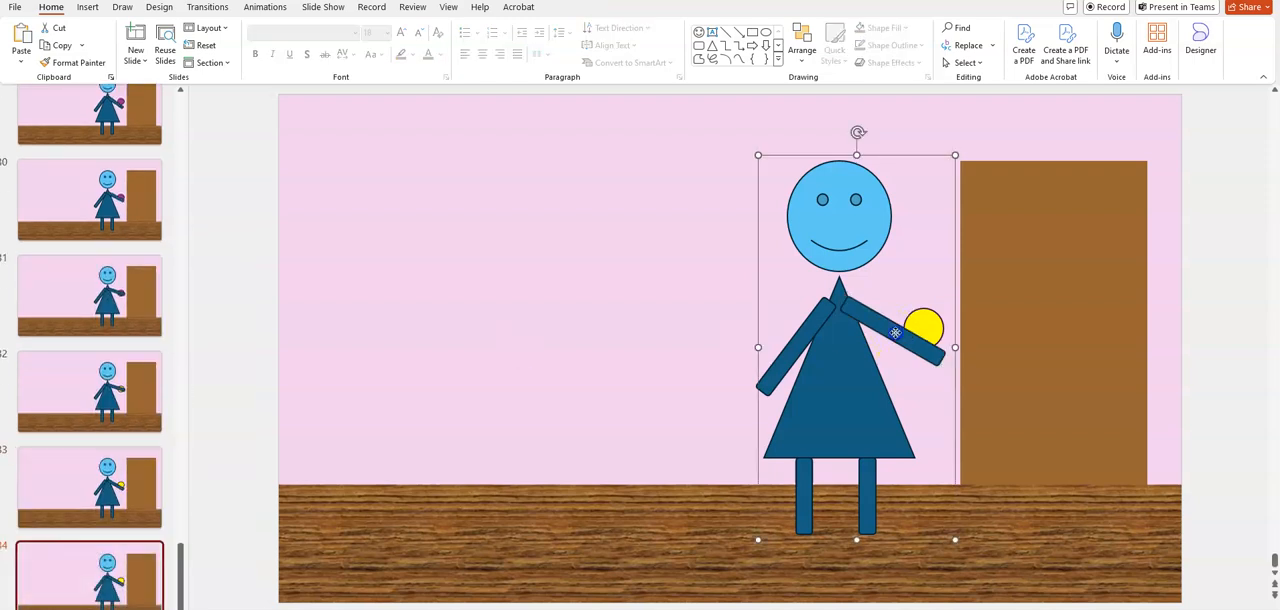
left_click(898, 336)
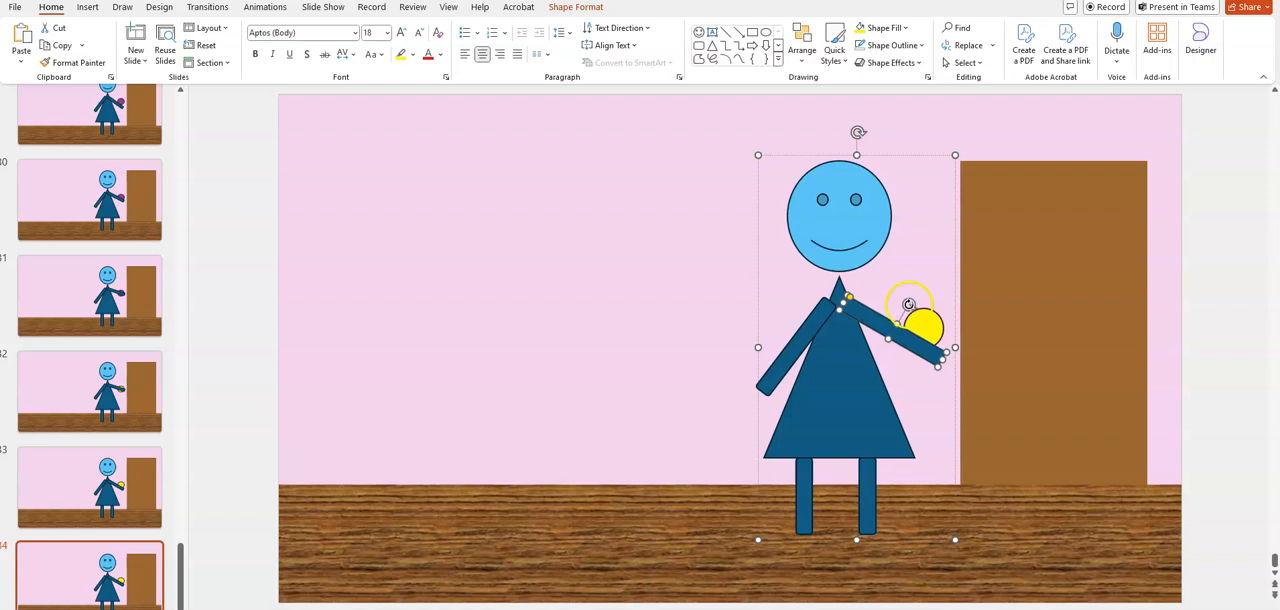
left_click_drag(910, 304, 894, 342)
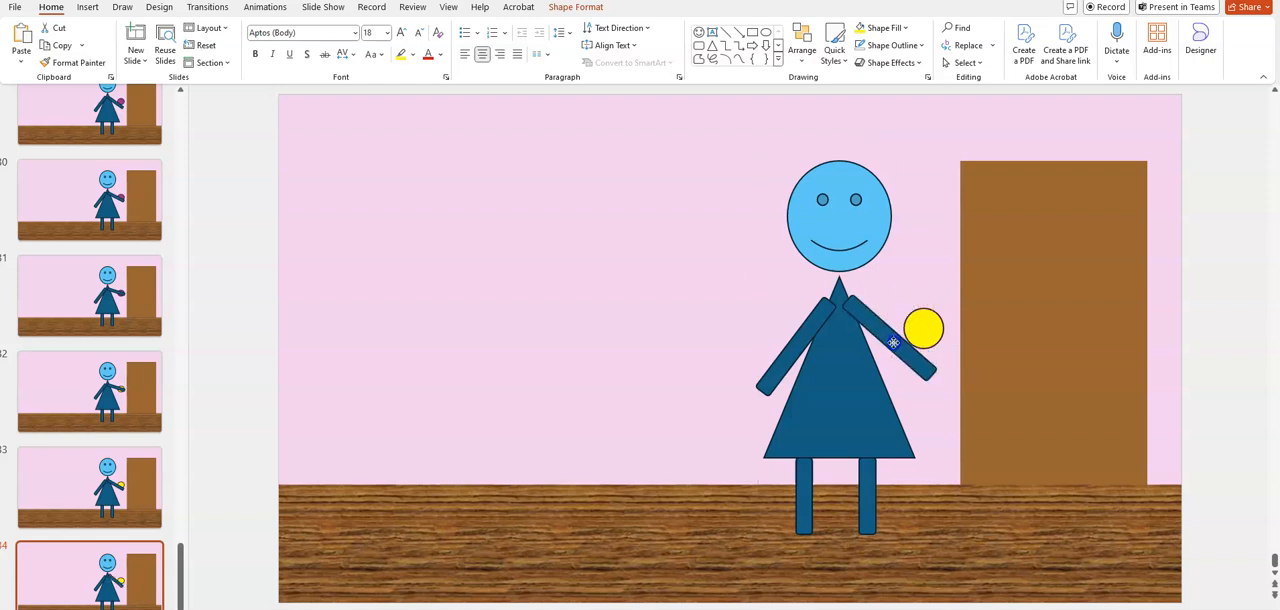
right_click(122, 588)
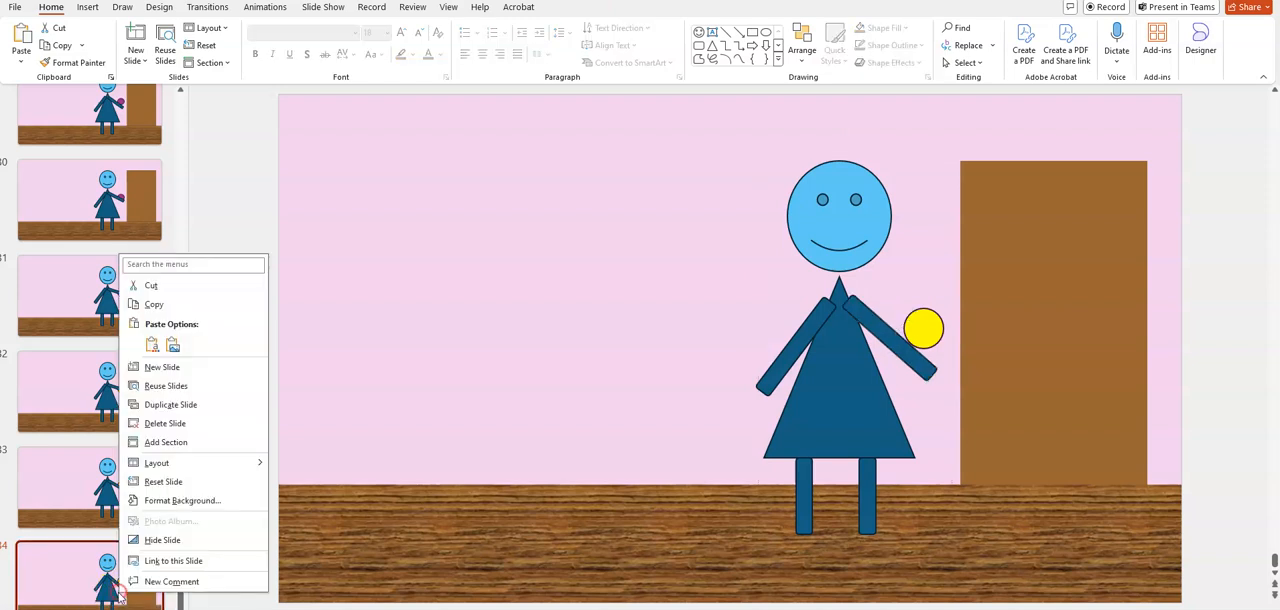
left_click(176, 404)
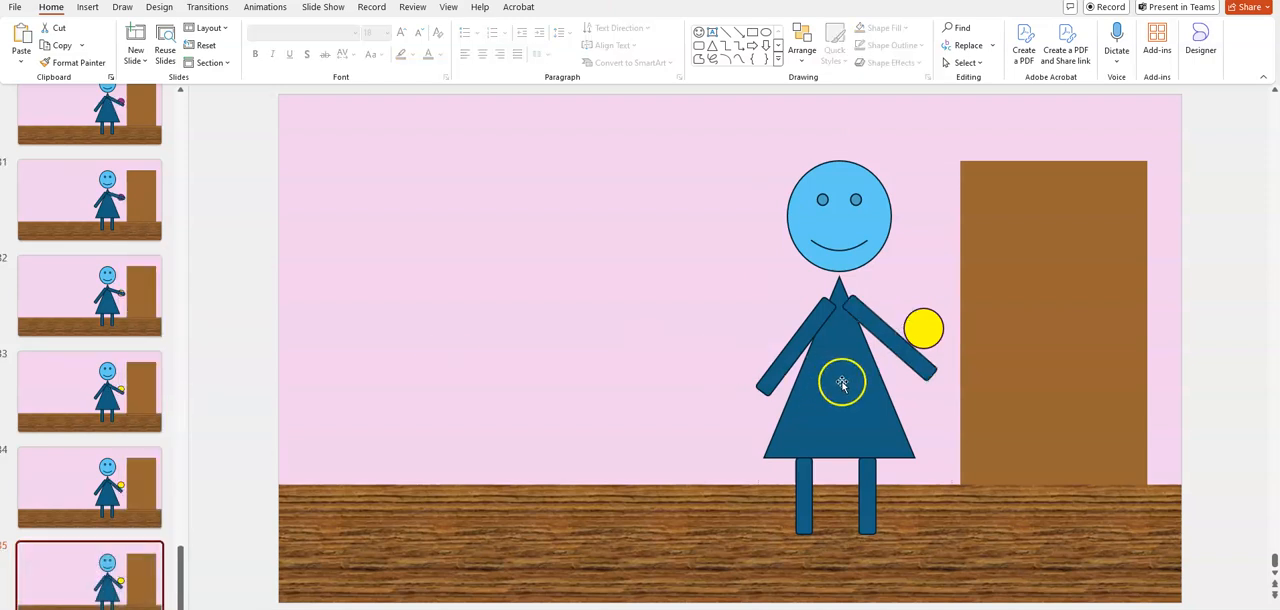
Lower the arm nearest the door on slide 35 until it clears the yellow circle, and duplicate the slide
left_click(895, 340)
left_click(893, 342)
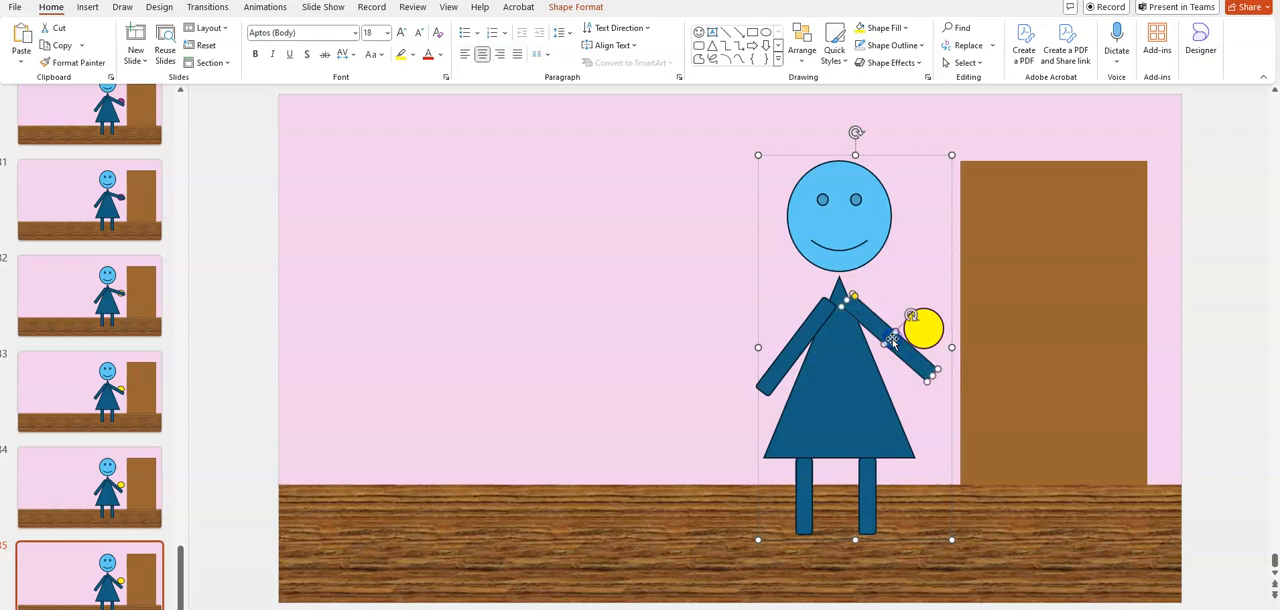
left_click_drag(911, 316, 885, 347)
left_click(112, 575)
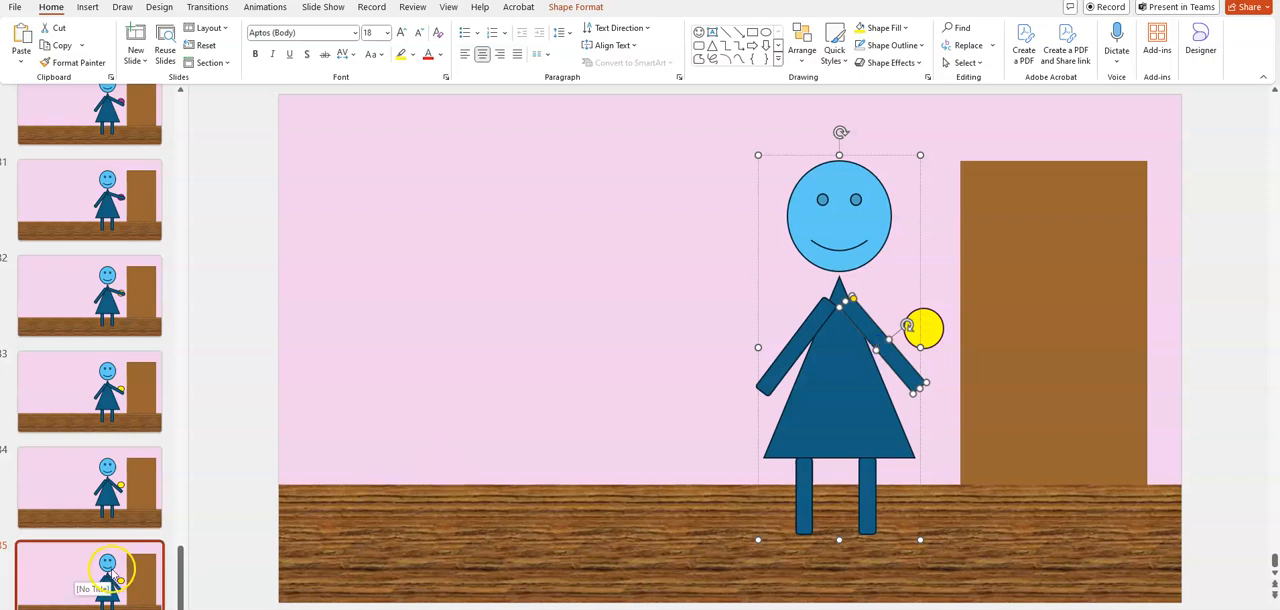
right_click(112, 572)
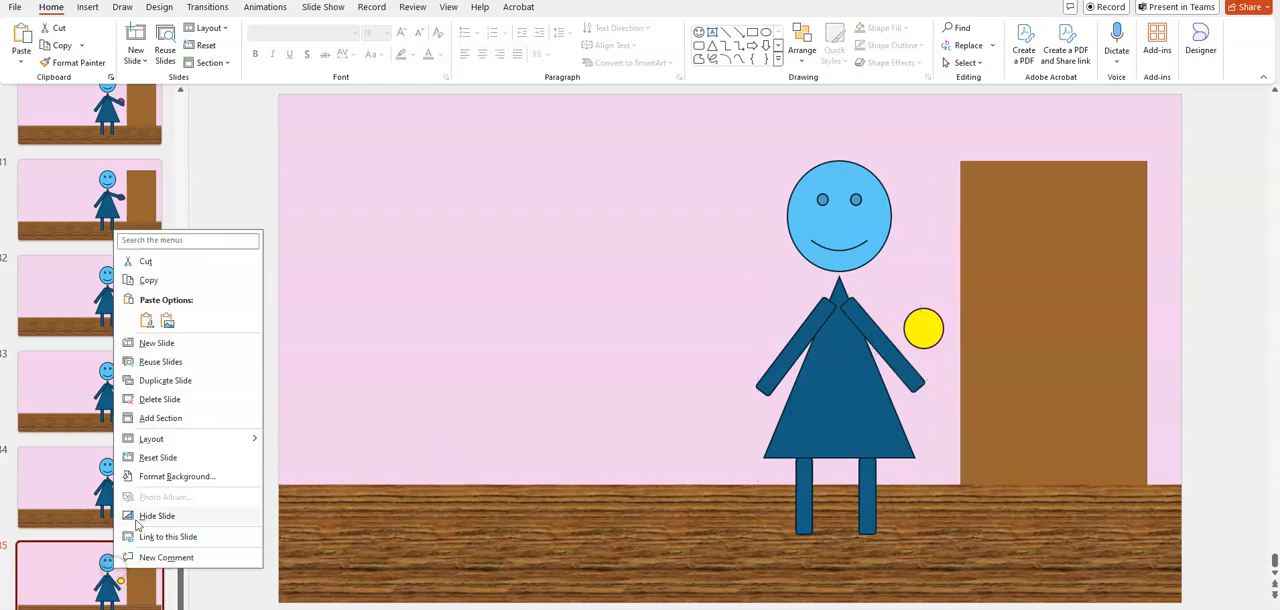
left_click(189, 381)
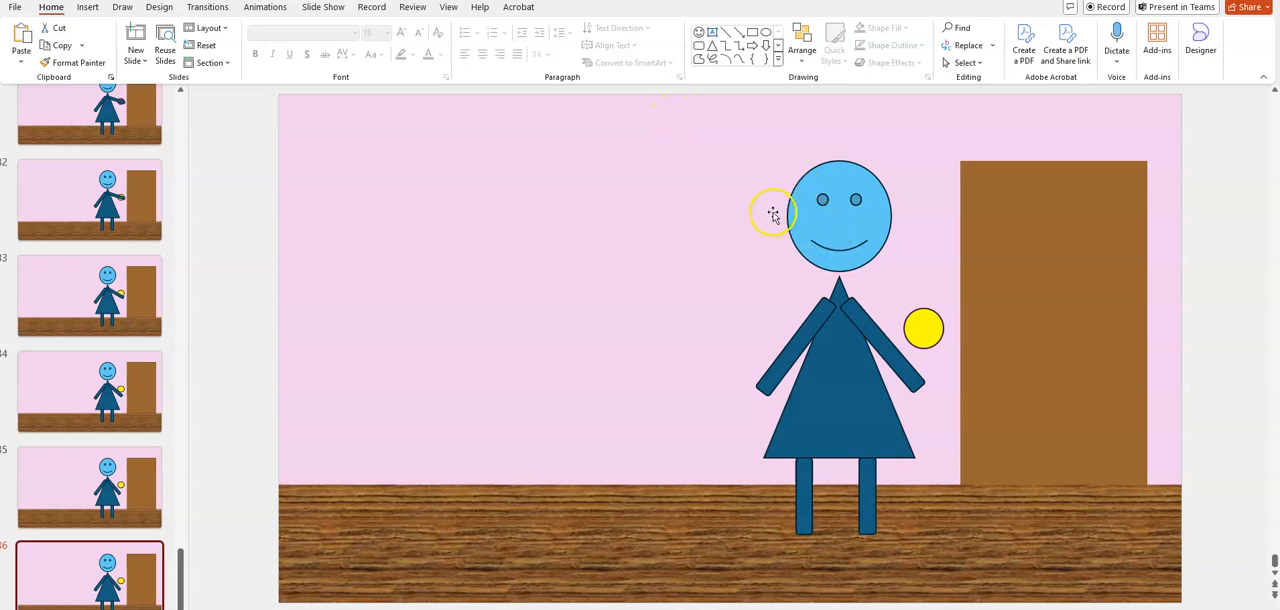
Select the whole figure on slide 36 and check in the Group options whether its parts are grouped
left_click_drag(738, 86, 912, 538)
left_click_drag(778, 93, 906, 591)
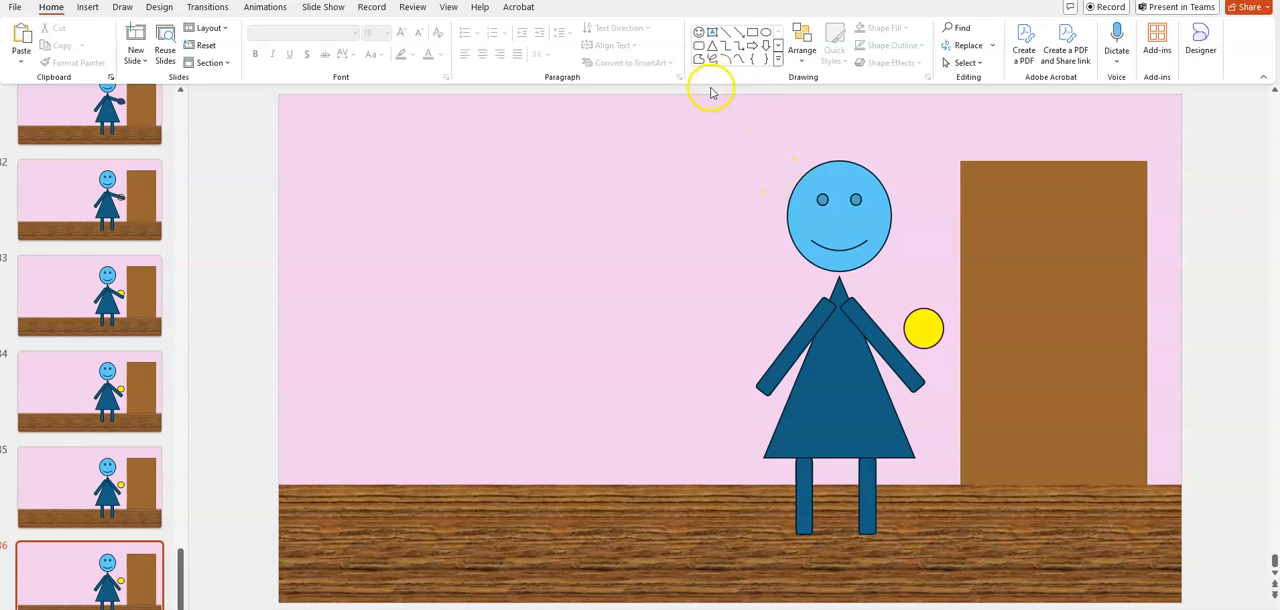
left_click_drag(708, 88, 945, 565)
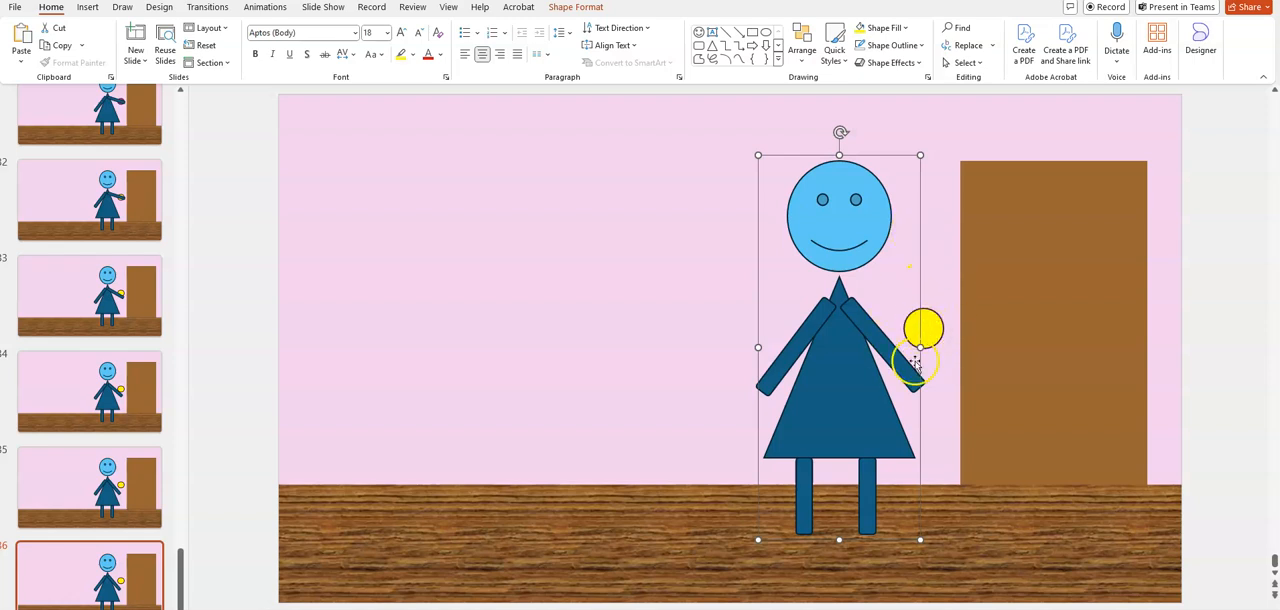
right_click(849, 396)
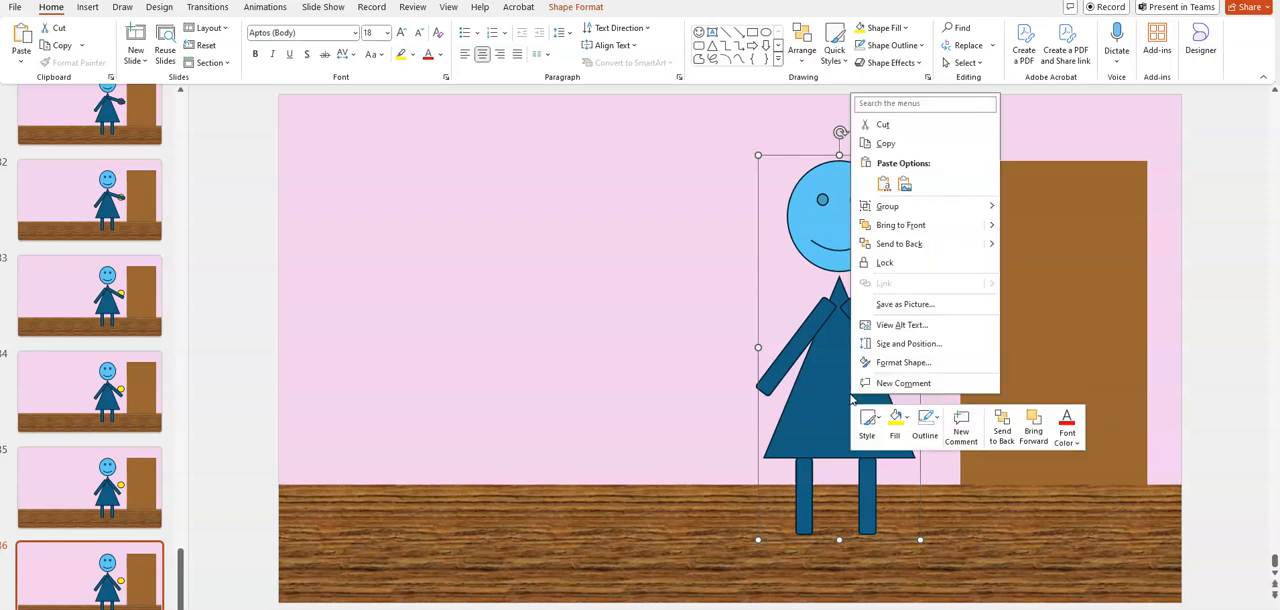
mouse_move(985, 206)
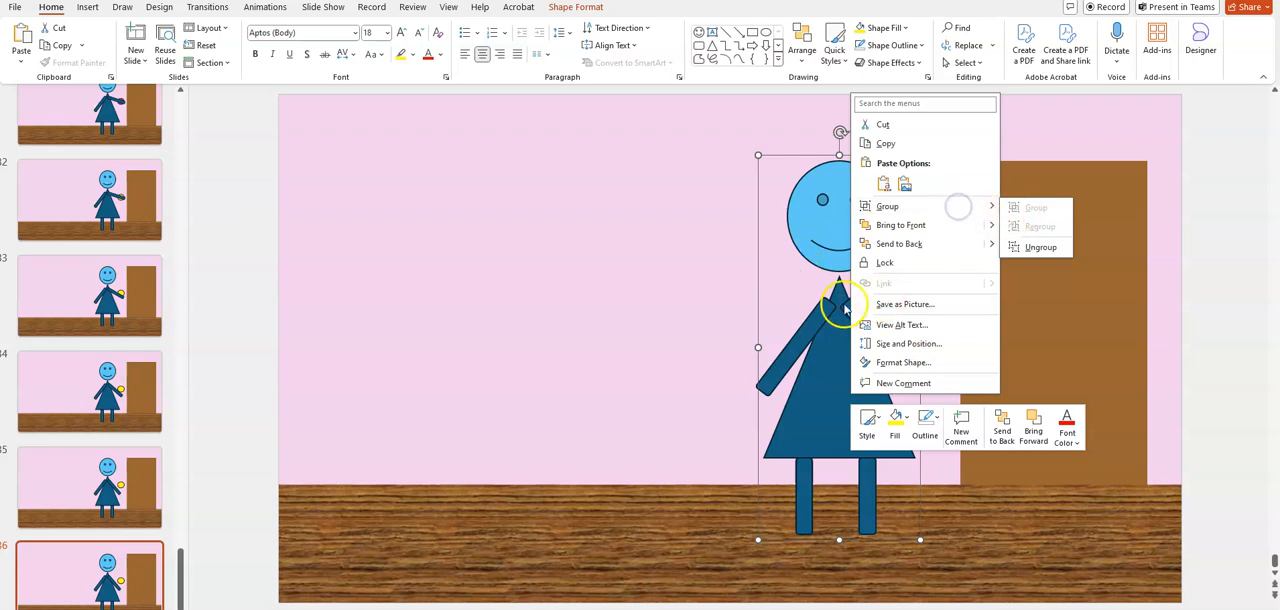
left_click(777, 285)
left_click(863, 314)
left_click(841, 354)
left_click(654, 323)
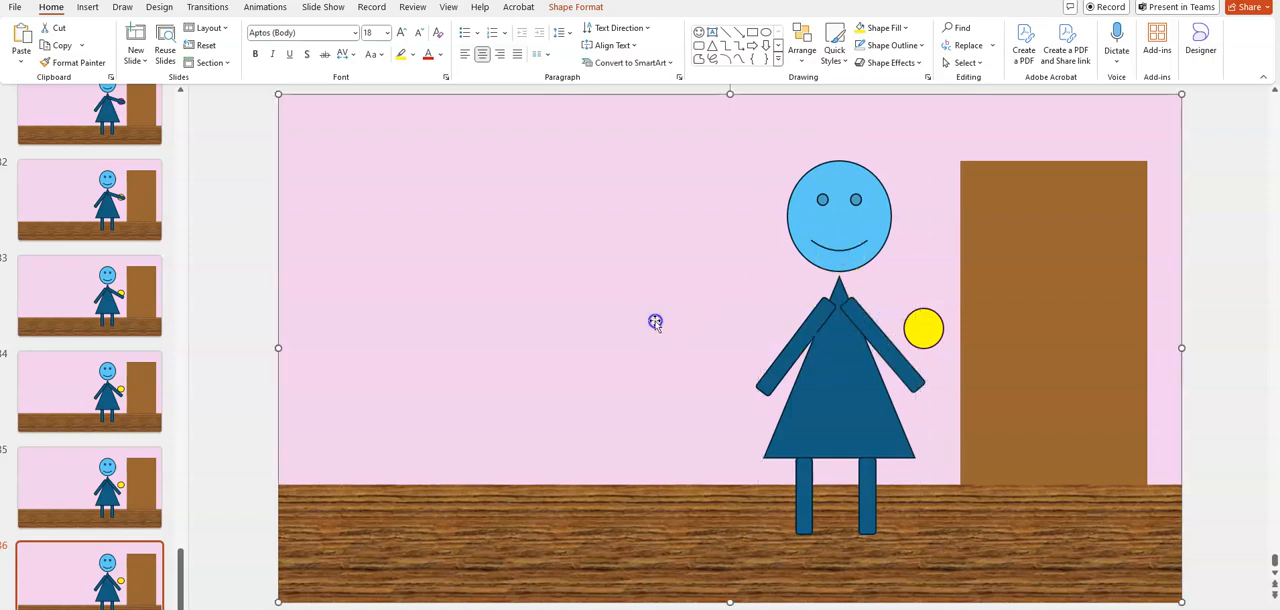
Move the grouped figure slightly toward the door on slide 36 and duplicate the slide
mouse_move(840, 252)
left_mouse_down()
mouse_move(729, 255)
mouse_move(841, 258)
left_mouse_up()
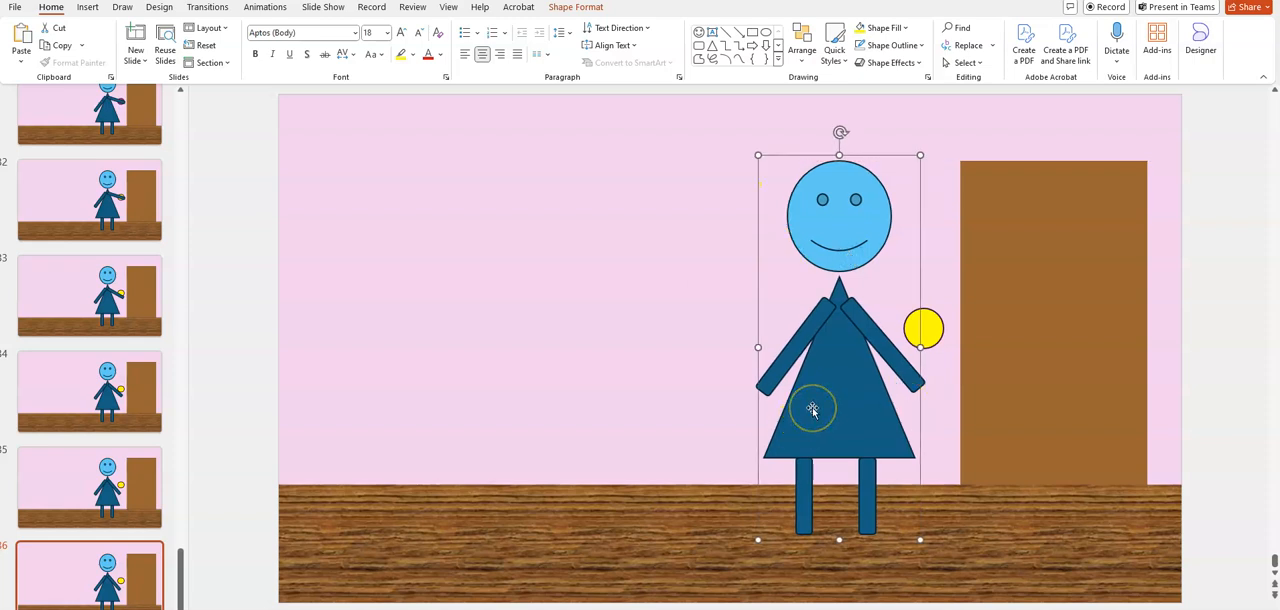
left_click_drag(813, 407, 824, 408)
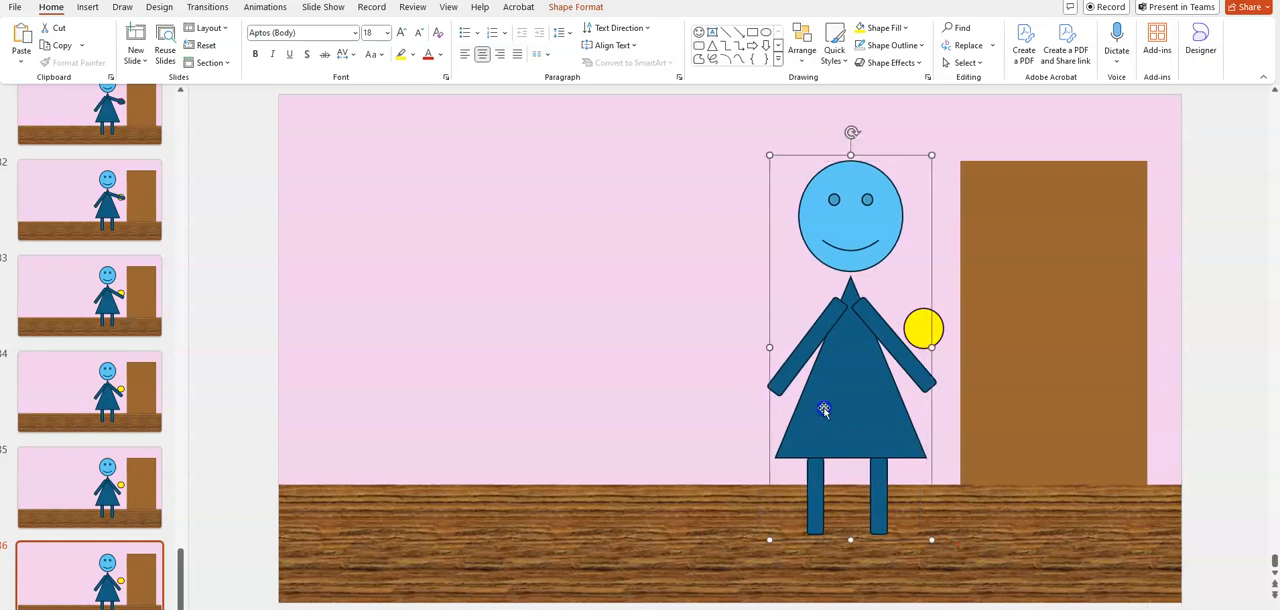
left_click(136, 591)
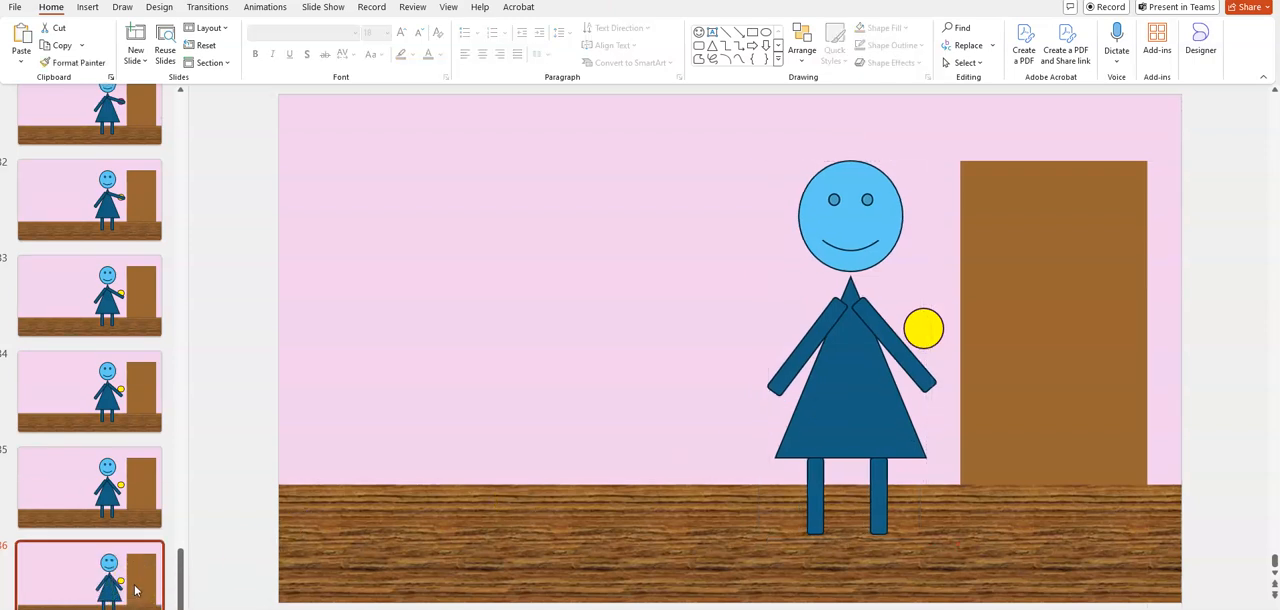
right_click(136, 591)
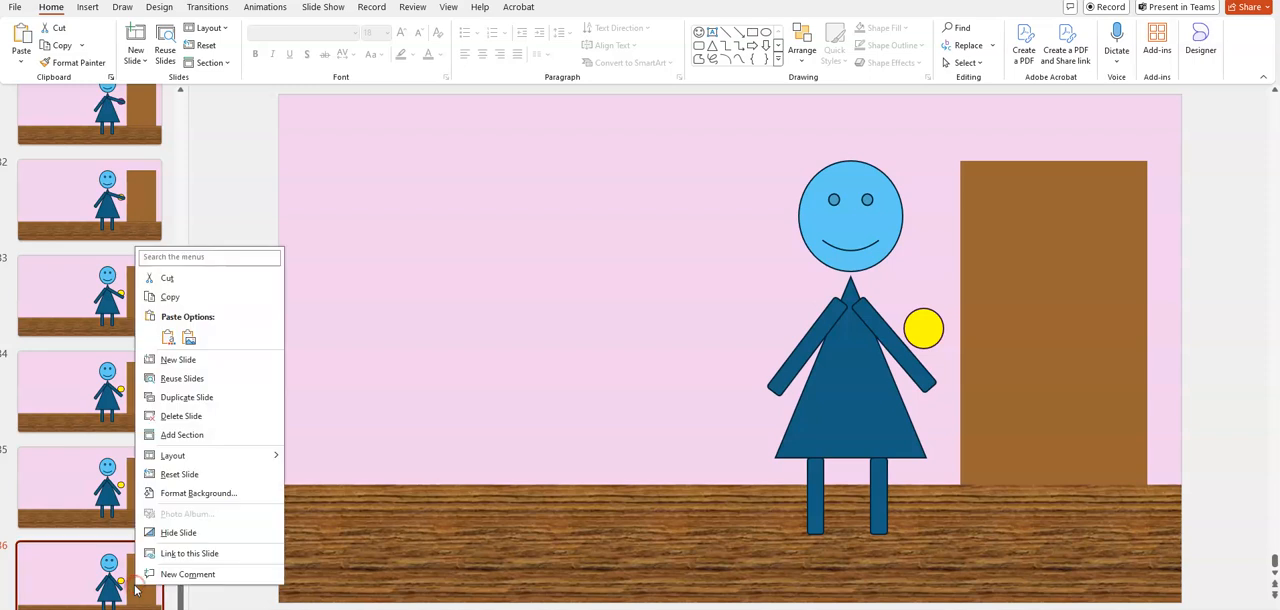
left_click(203, 403)
On slide 37, move the figure closer to the door, narrow the brown door to expose a thin black strip, and duplicate the slide
left_click_drag(863, 386, 887, 396)
left_click(1040, 349)
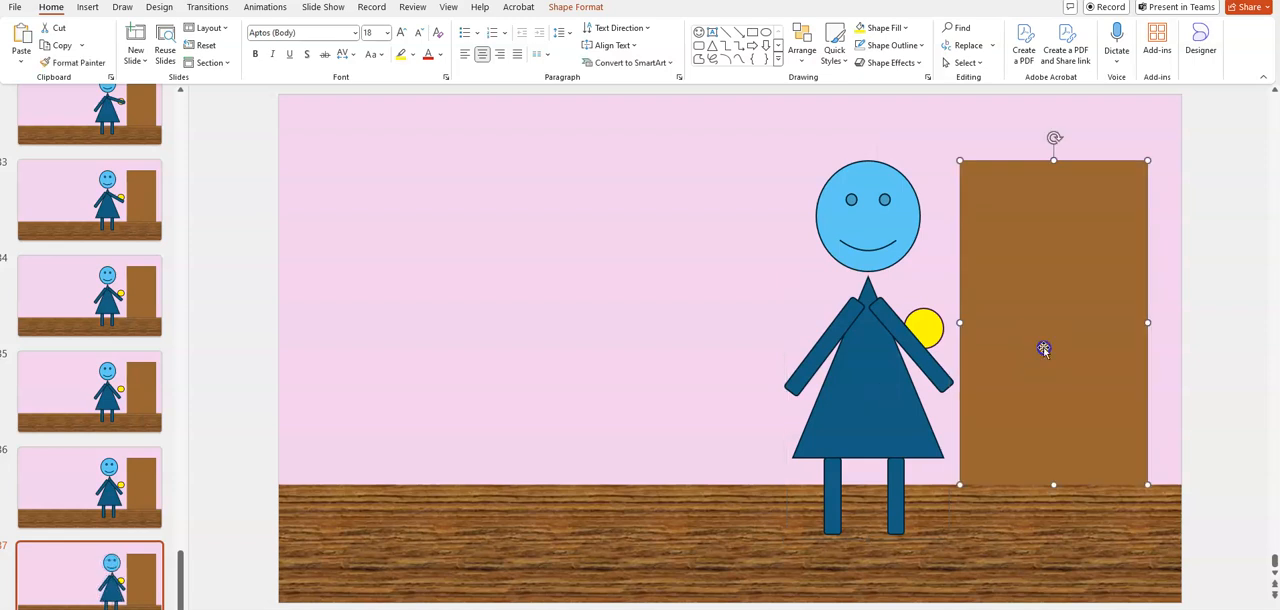
left_click_drag(962, 323, 971, 324)
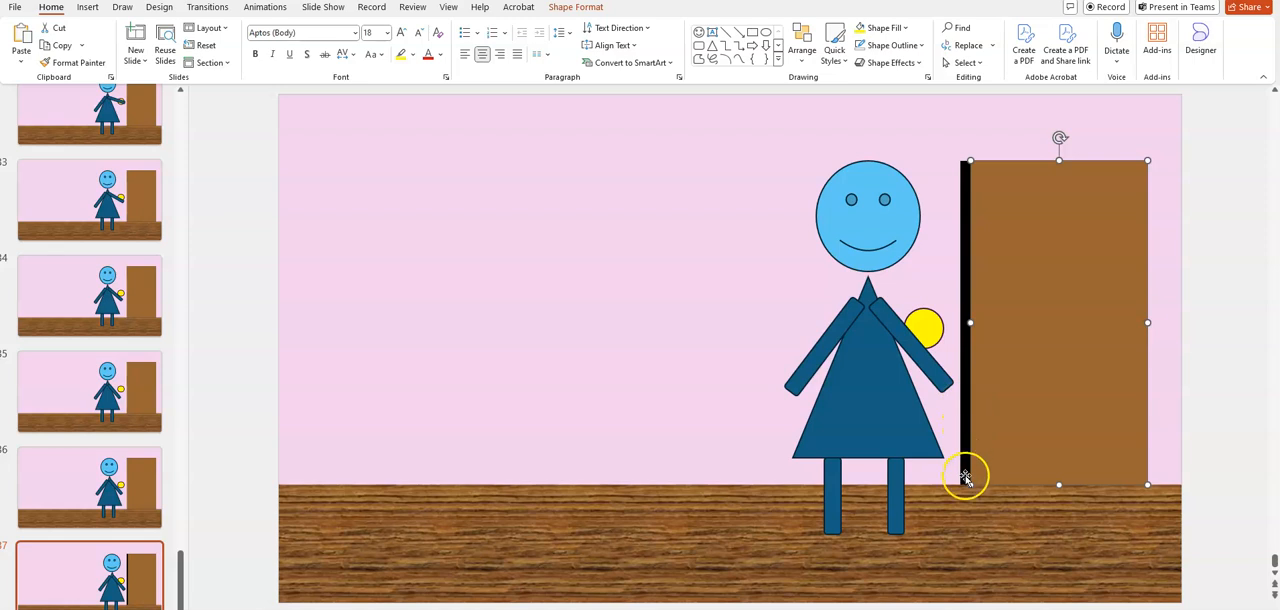
right_click(114, 582)
left_click(199, 404)
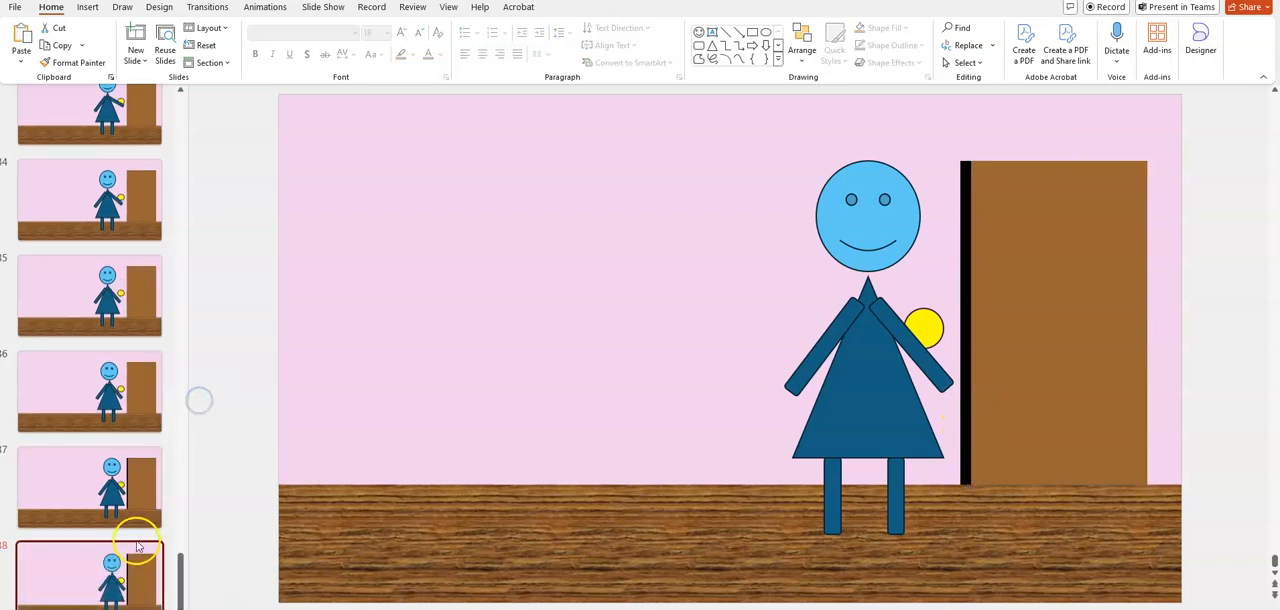
On slide 38, nudge the figure against the doorway, narrow the brown door a little more, and duplicate the slide
left_click(893, 382)
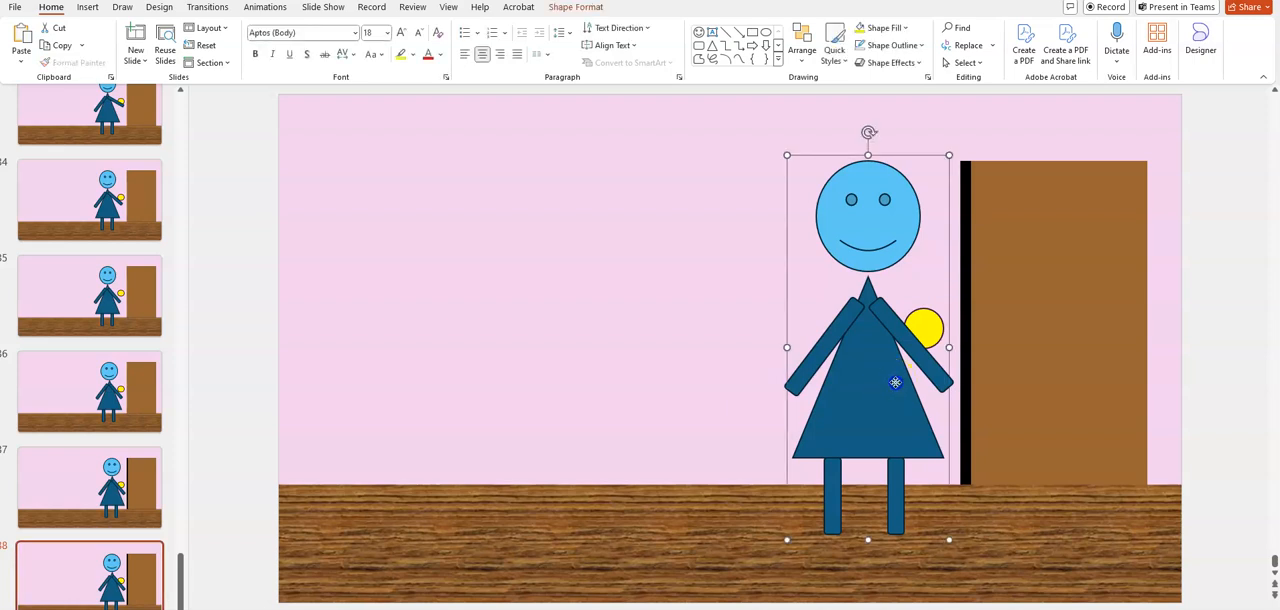
left_click_drag(895, 382, 902, 382)
left_click(1016, 354)
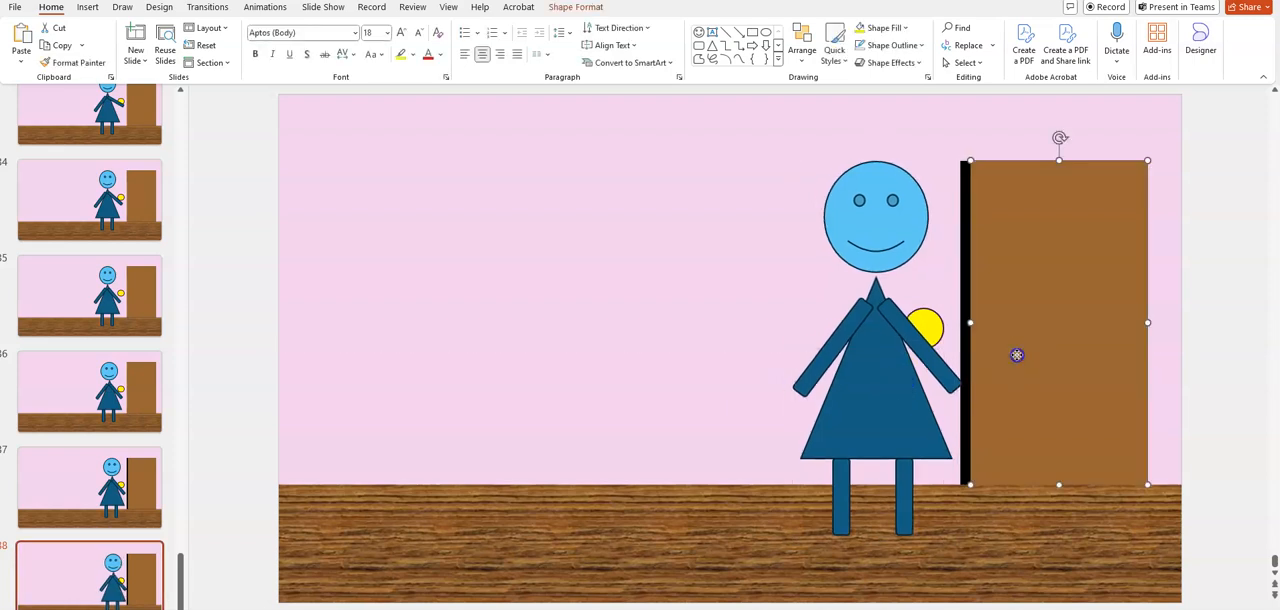
left_click_drag(970, 323, 980, 324)
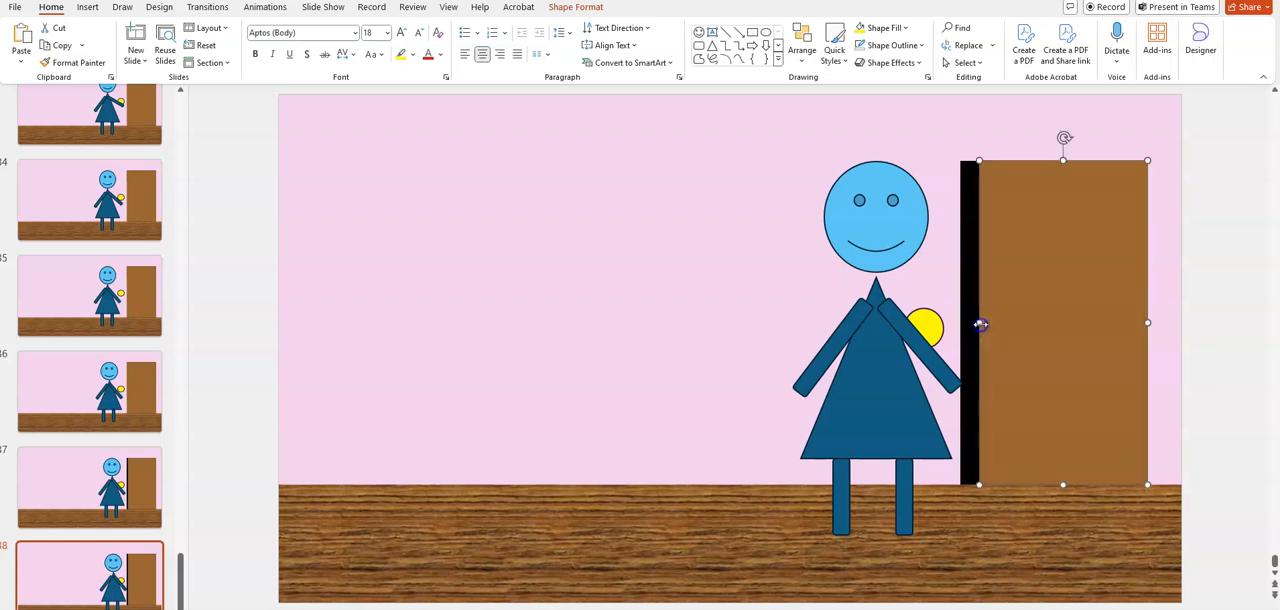
right_click(120, 582)
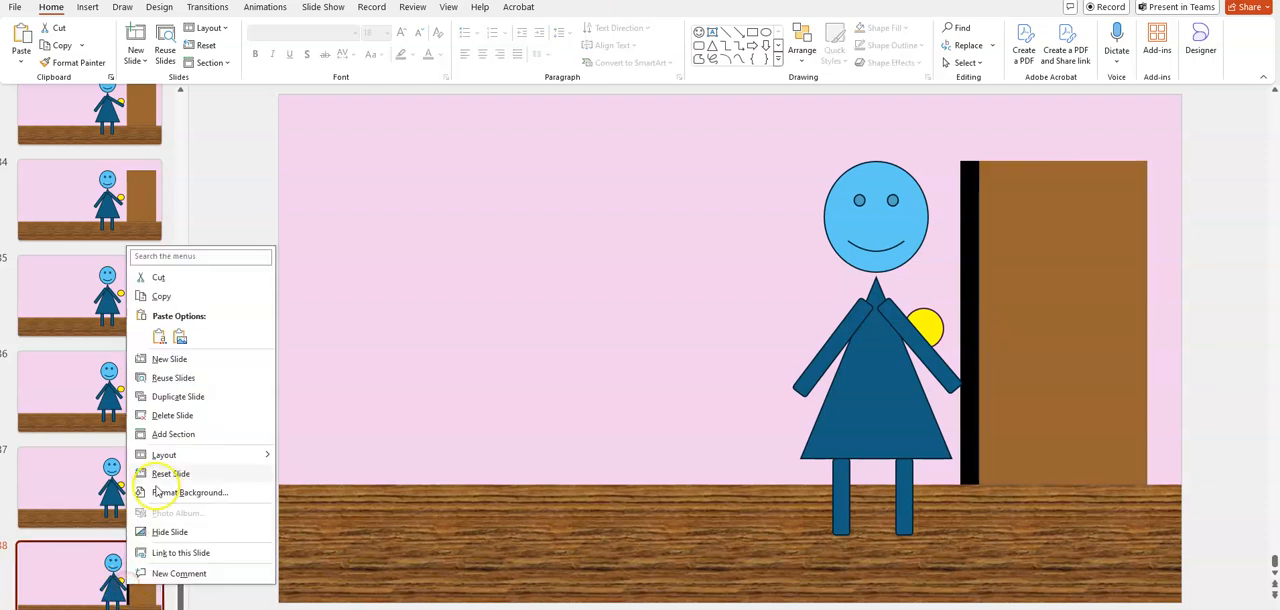
left_click(175, 398)
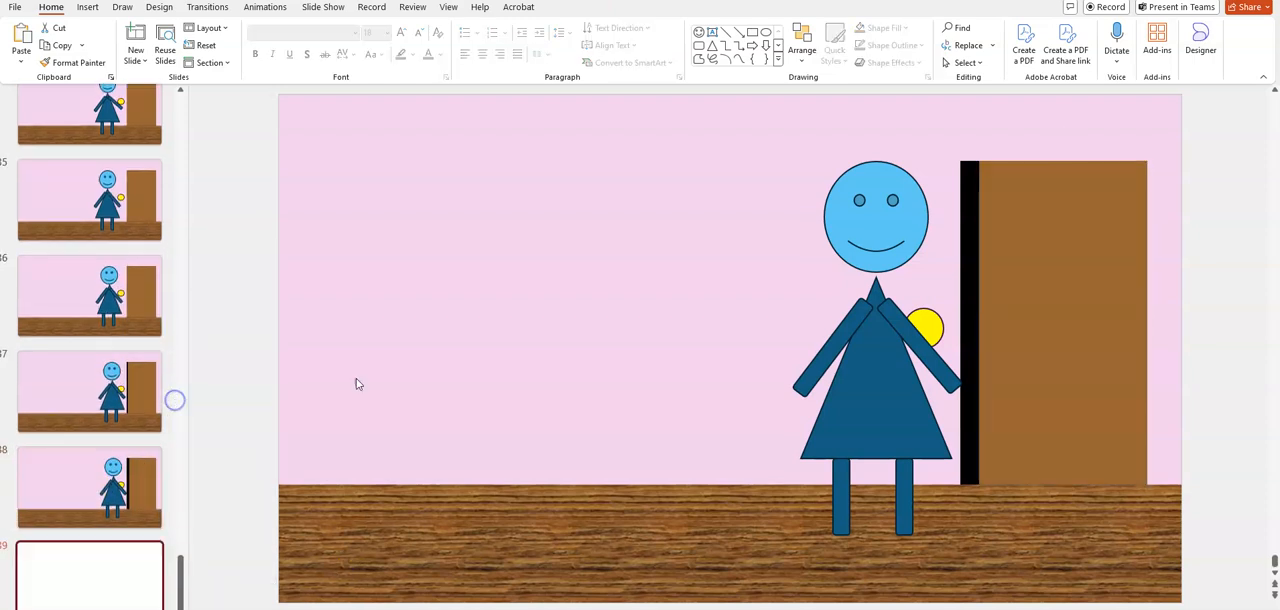
Narrow the brown door further on slide 39 to widen the black opening, and duplicate the slide
left_click(1008, 342)
left_click_drag(979, 322, 990, 322)
left_click(125, 545)
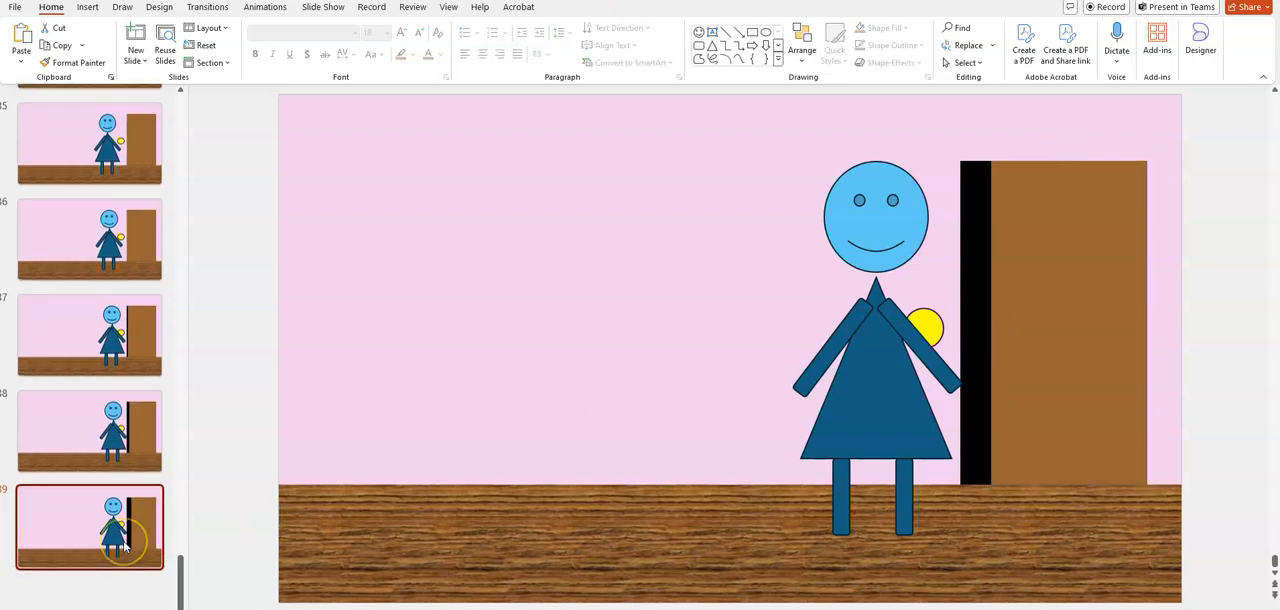
right_click(114, 562)
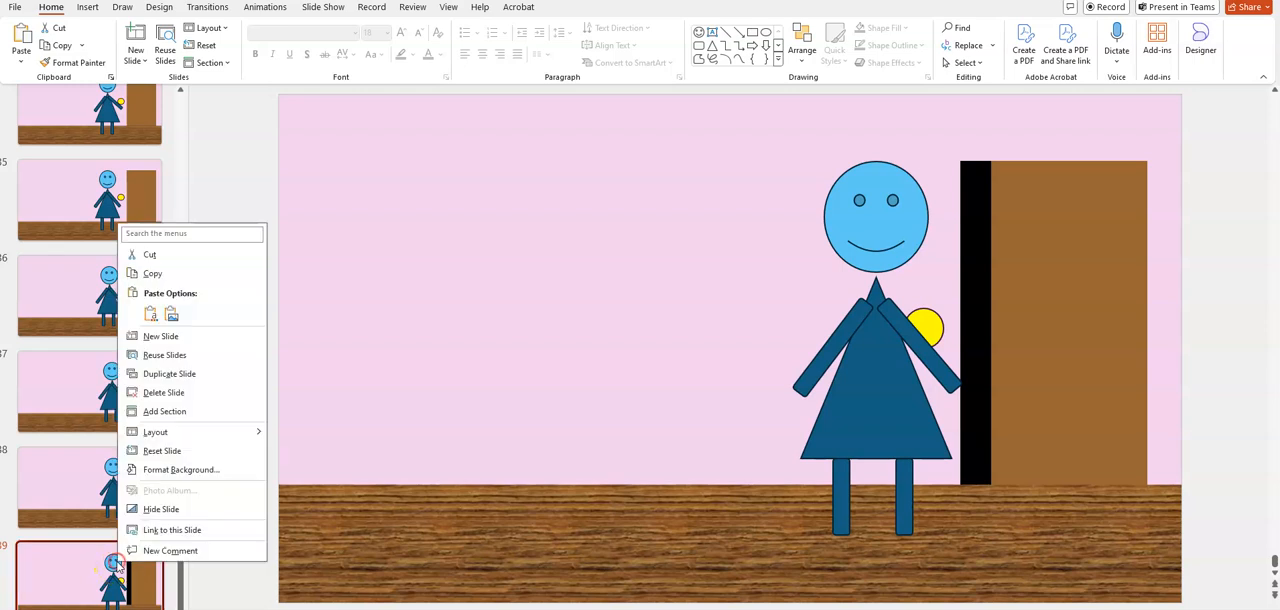
left_click(195, 375)
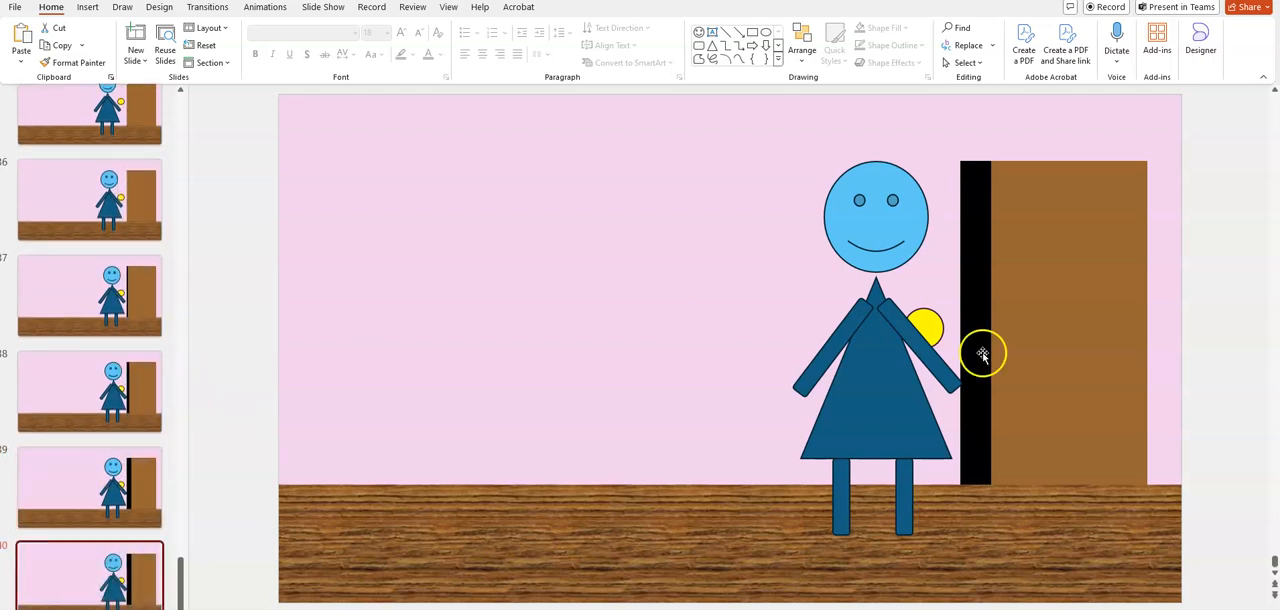
Open the door another small amount on slide 40 by narrowing the brown rectangle from the figure's side, and duplicate the slide
left_click(1012, 330)
left_click_drag(992, 324, 999, 323)
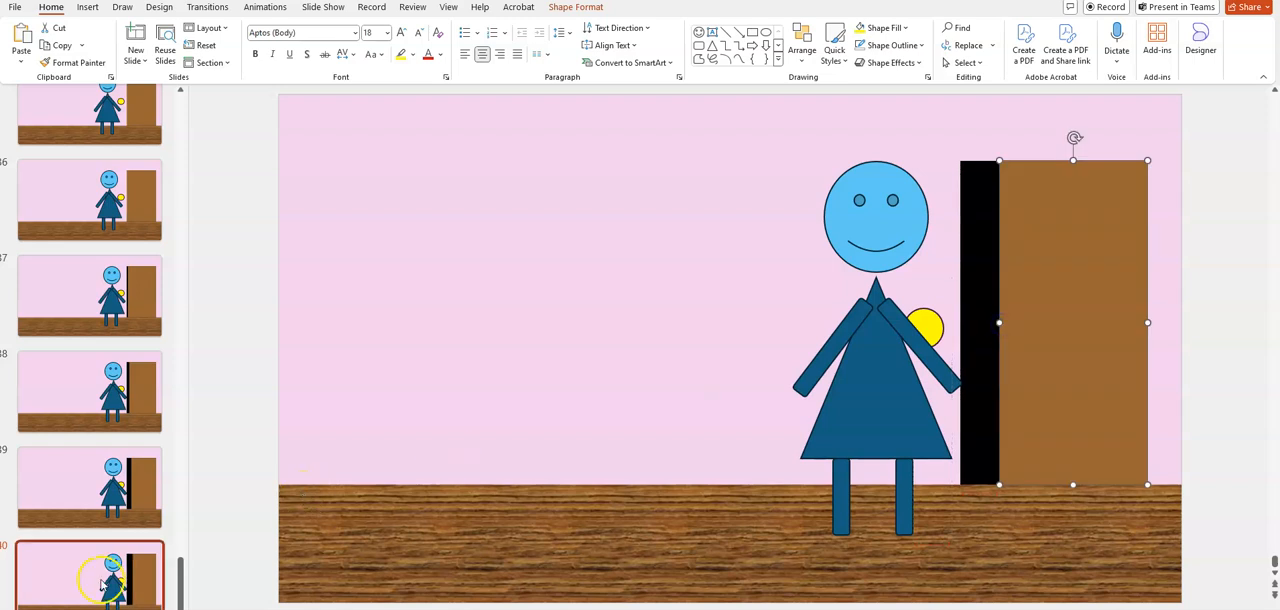
right_click(103, 585)
left_click(193, 397)
On slide 41, narrow the brown door from the figure's side to about three quarters of the doorway, and duplicate the slide
left_click(857, 368)
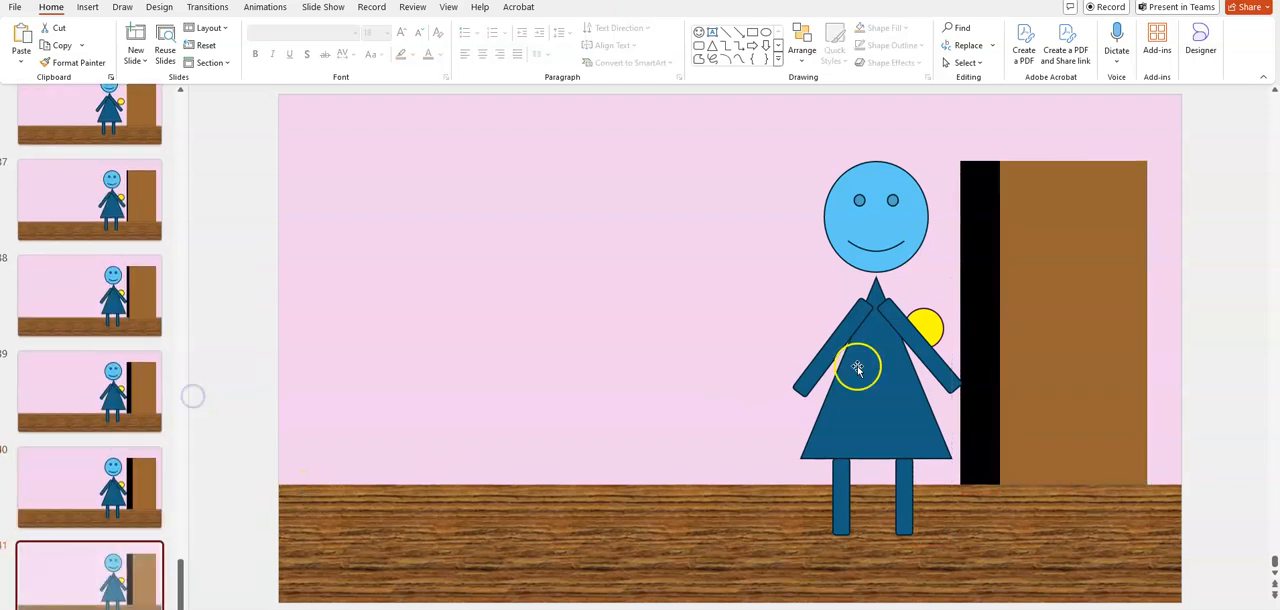
left_click(1040, 295)
left_click_drag(999, 323, 1010, 323)
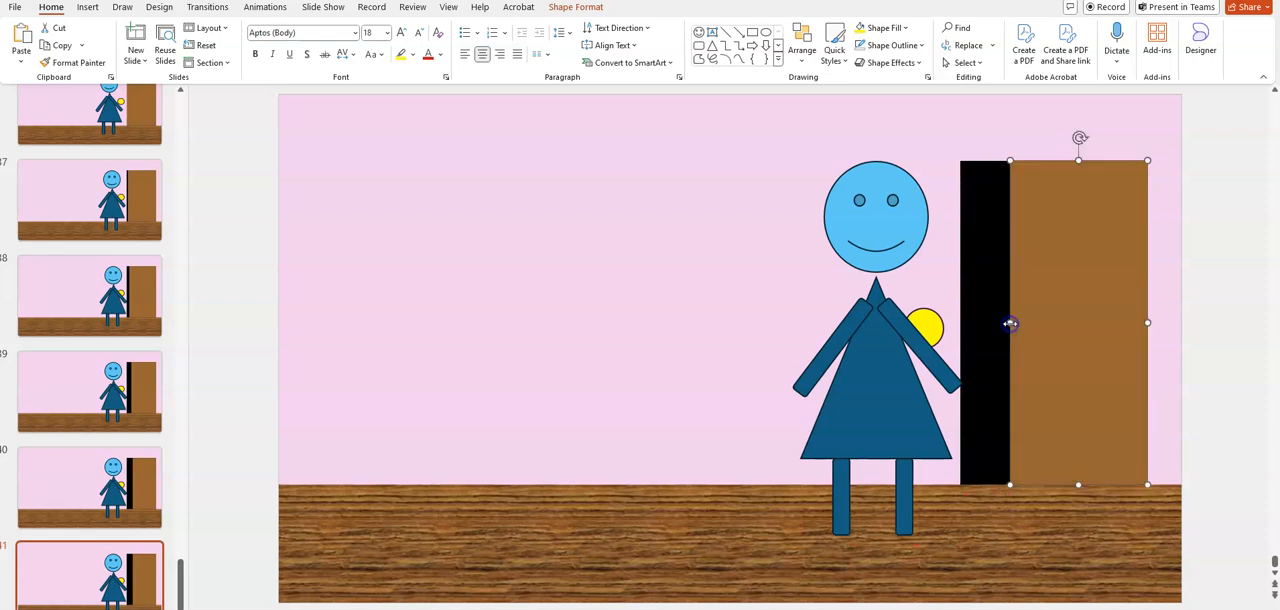
right_click(140, 555)
left_click(221, 368)
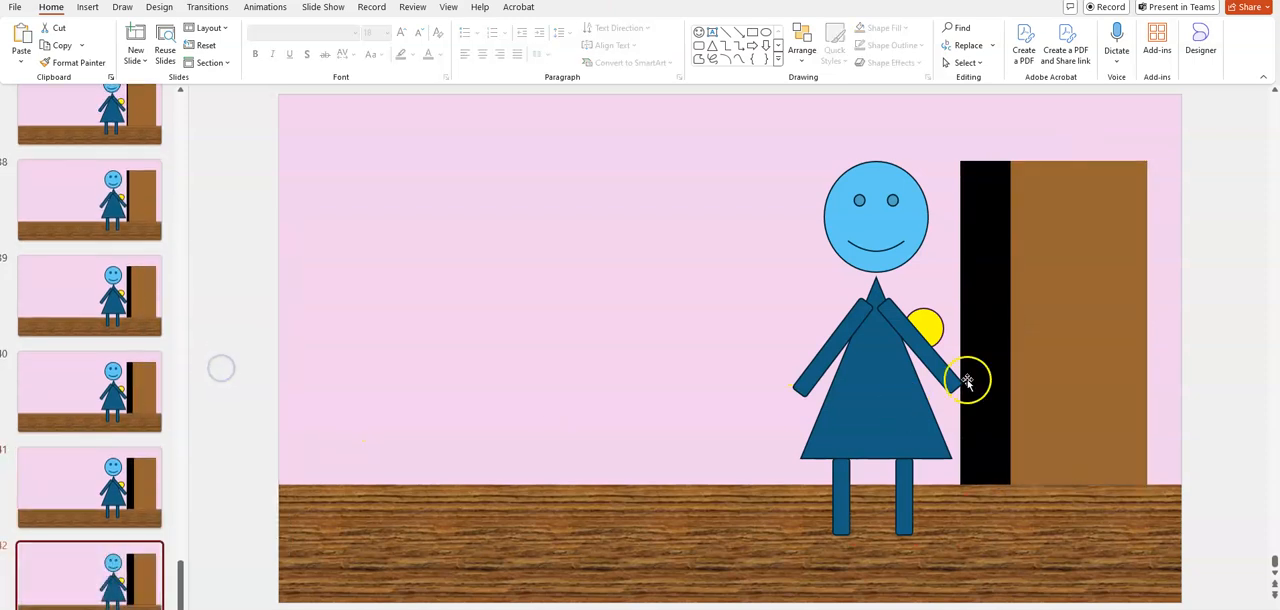
Narrow the brown door slightly on slide 42, to about two thirds of the doorway, and duplicate the slide
left_click(1086, 343)
left_click_drag(1011, 321, 1019, 322)
left_click(108, 585)
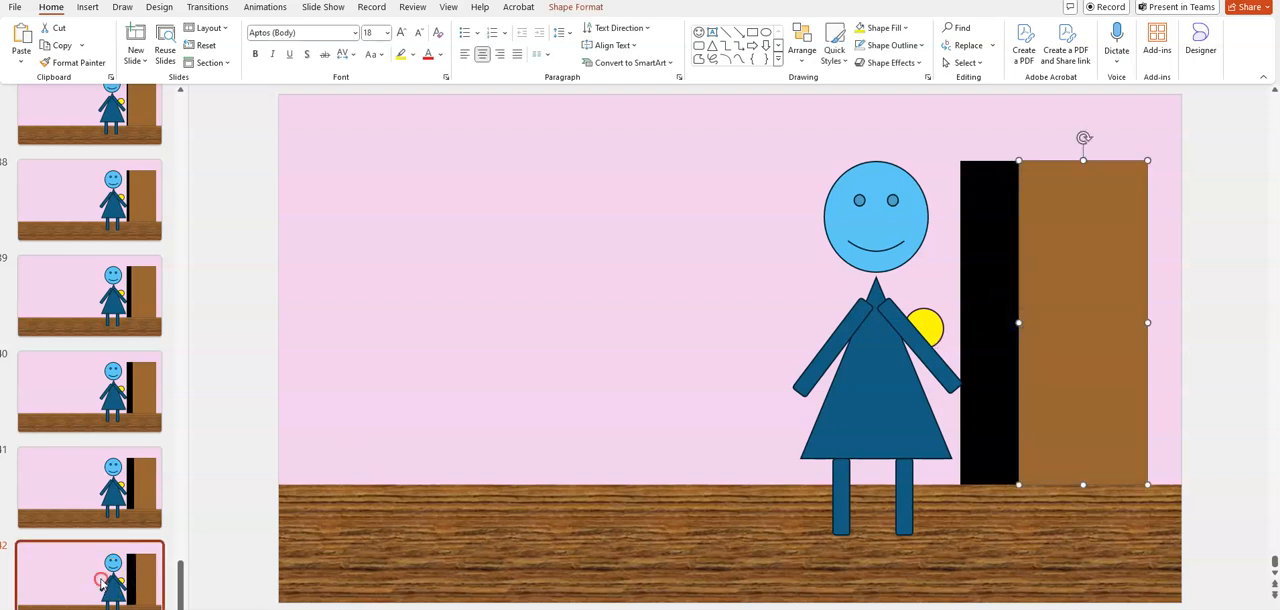
right_click(101, 582)
left_click(194, 389)
On slide 43, shrink the brown door's width to a little under three fifths of the doorway, and duplicate the slide
left_click(1022, 333)
left_click_drag(1015, 325, 1035, 325)
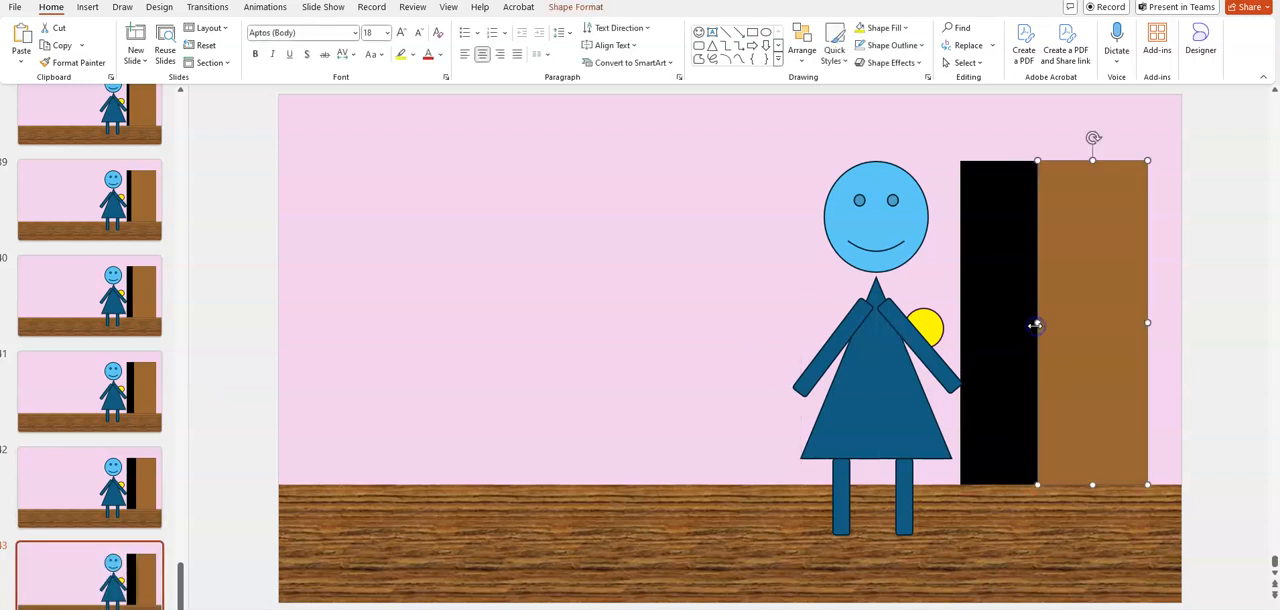
right_click(112, 563)
left_click(200, 372)
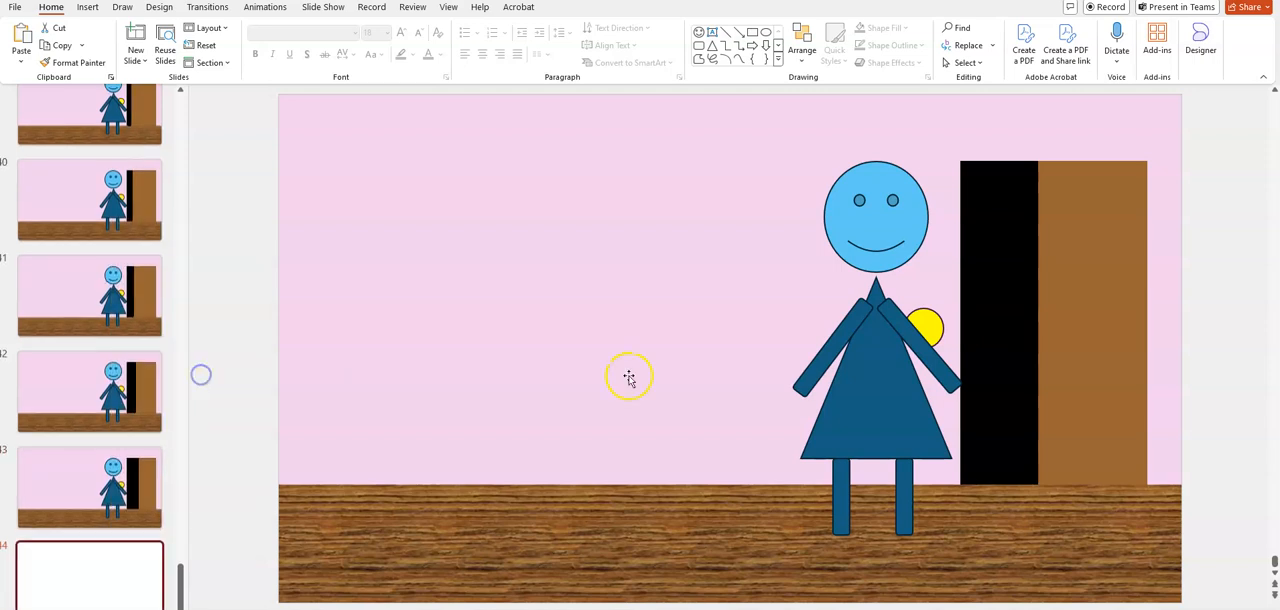
Open the door a small amount on slide 44 by narrowing the brown rectangle to just over half the doorway, and duplicate the slide
left_click(1094, 330)
left_click_drag(1035, 323, 1046, 323)
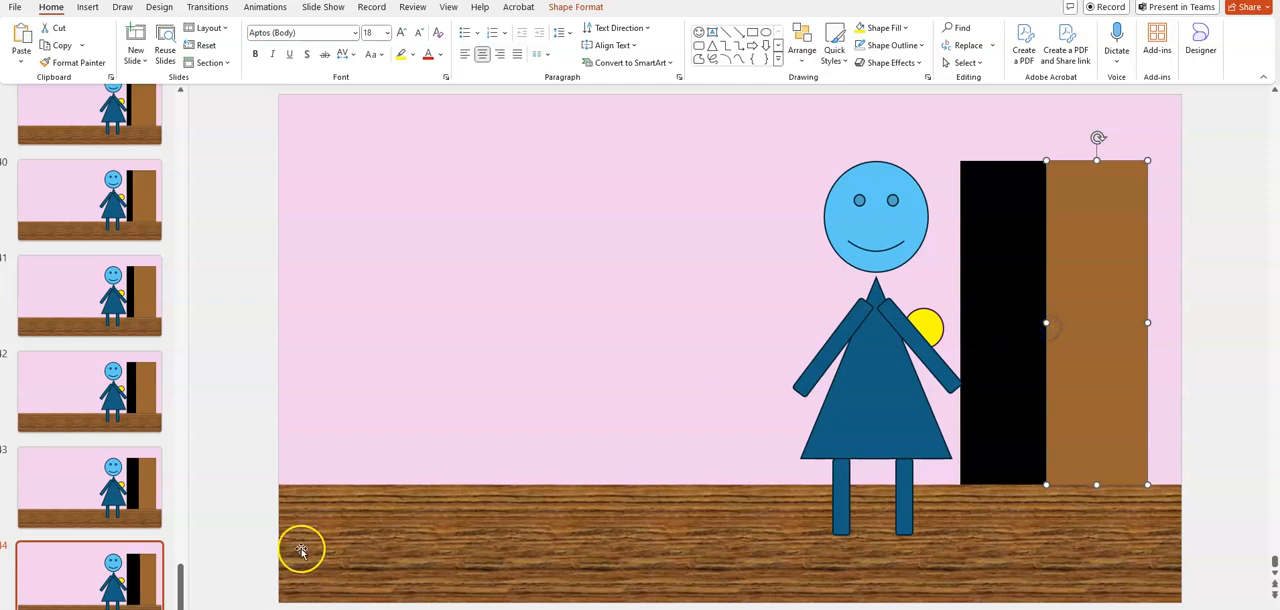
left_click(136, 564)
right_click(136, 564)
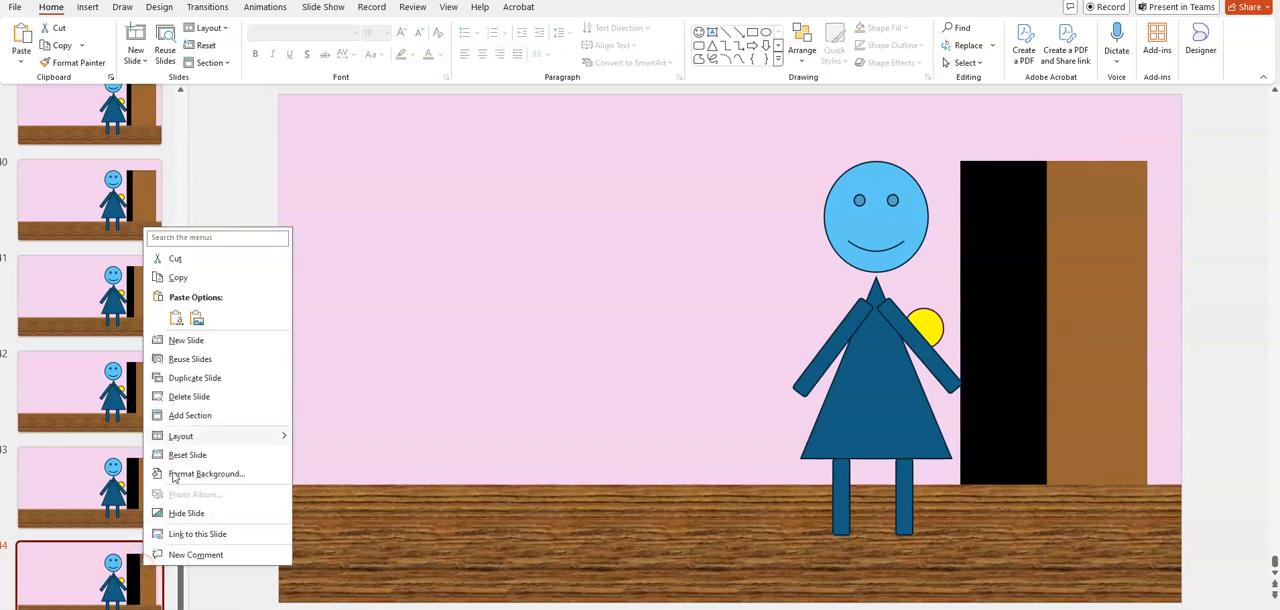
left_click(200, 378)
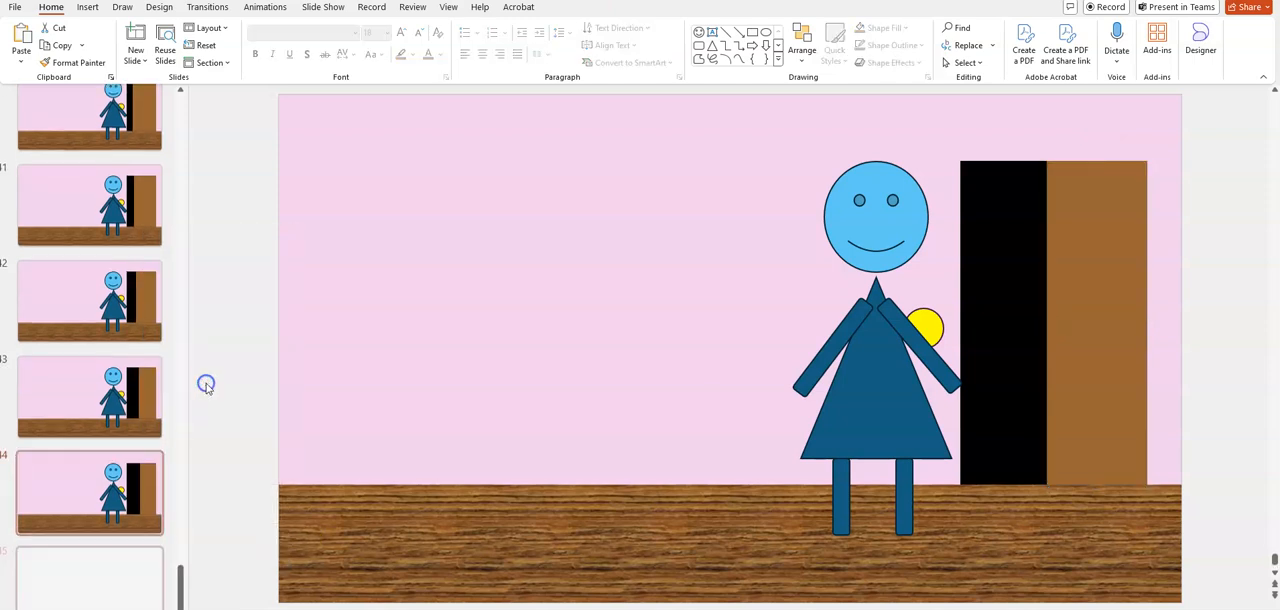
On slide 45, narrow the brown door to half the doorway's width and duplicate the slide
left_click(1100, 344)
left_click_drag(1046, 322, 1053, 323)
right_click(120, 577)
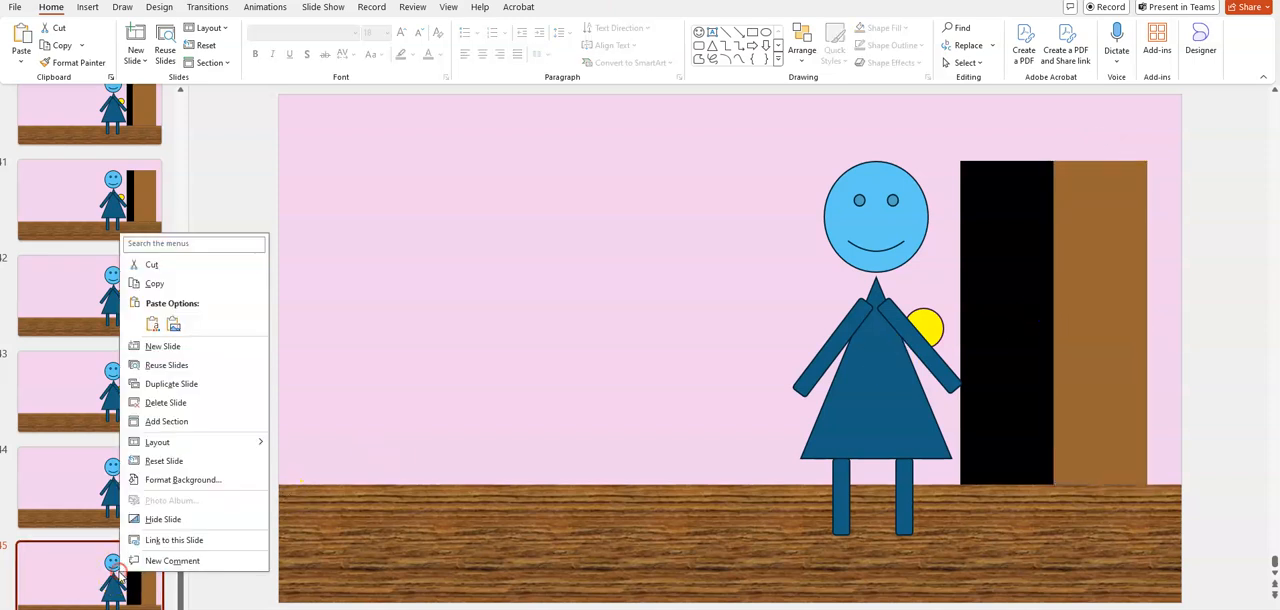
left_click(185, 384)
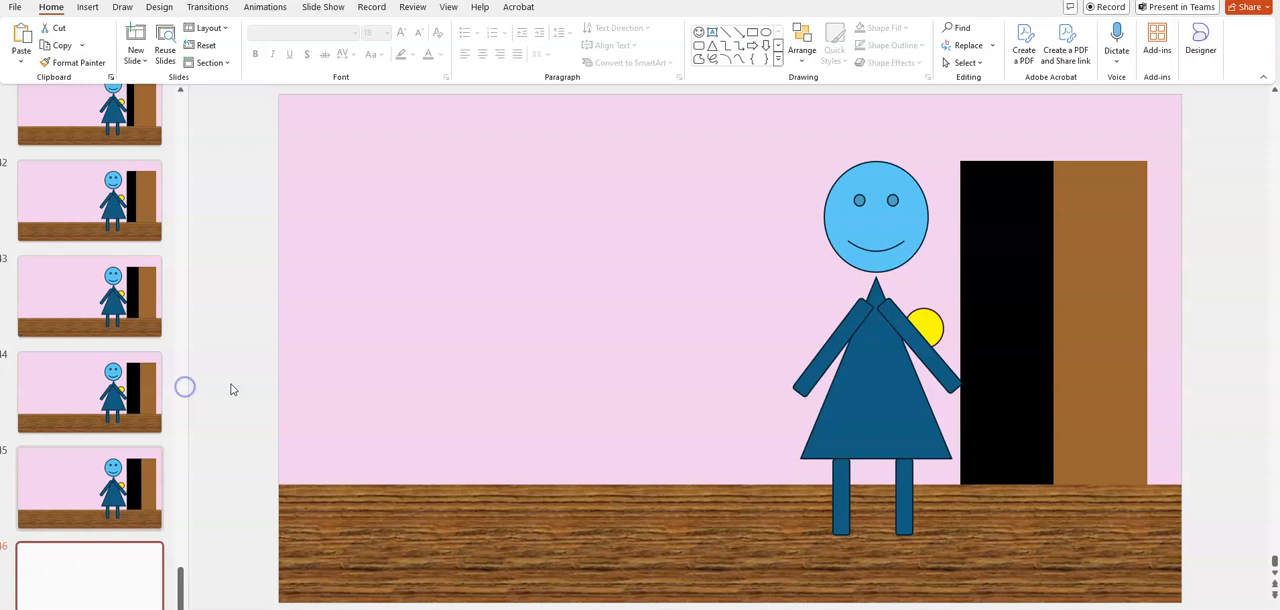
Reduce the brown door on slide 46 to slightly less than half the doorway, and duplicate the slide
left_click(1083, 330)
left_click_drag(1055, 323, 1067, 323)
left_click(128, 570)
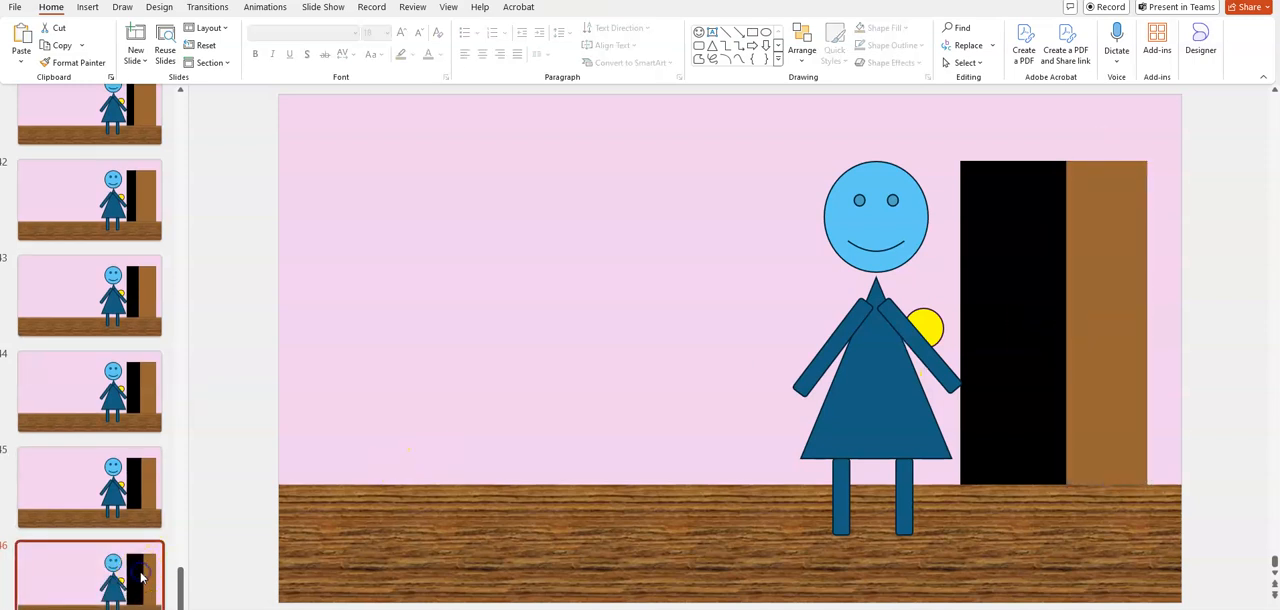
right_click(141, 571)
left_click(192, 385)
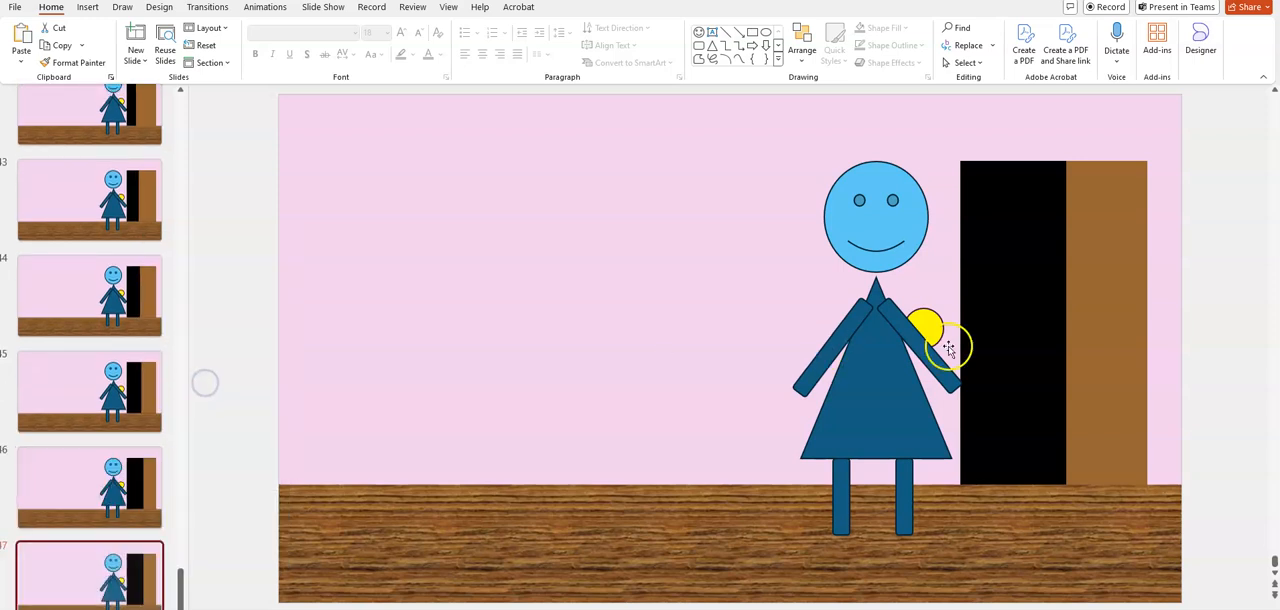
On slide 47, narrow the brown door to just over a third of the doorway, and duplicate the slide
left_click(1077, 294)
left_click_drag(1066, 322, 1078, 322)
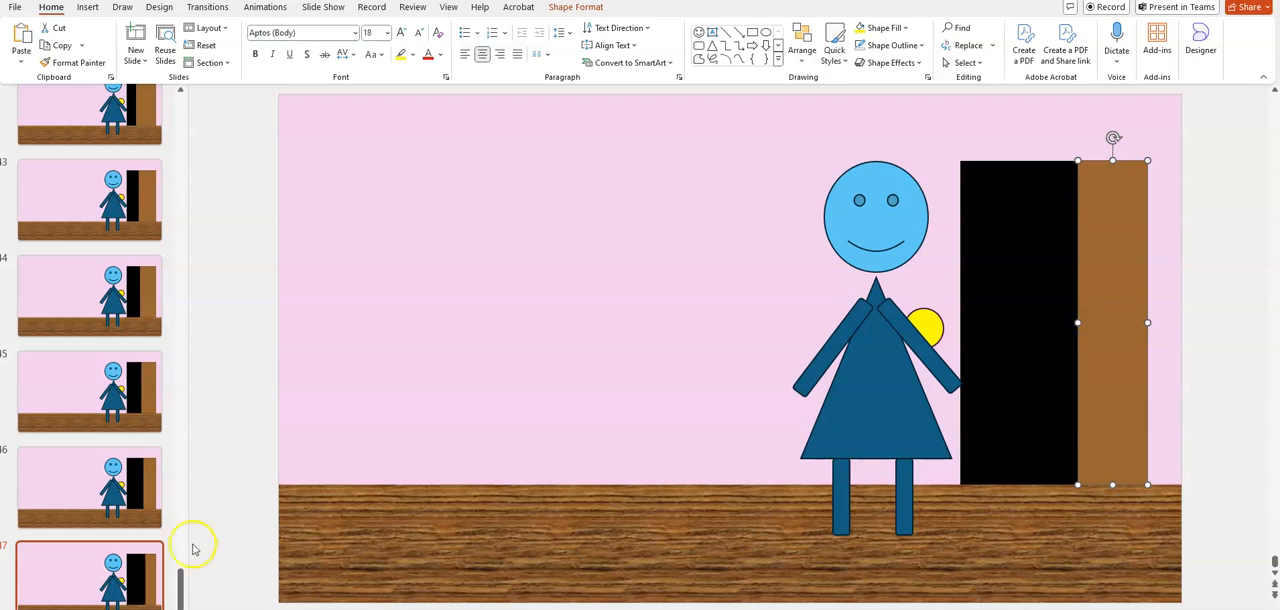
right_click(122, 580)
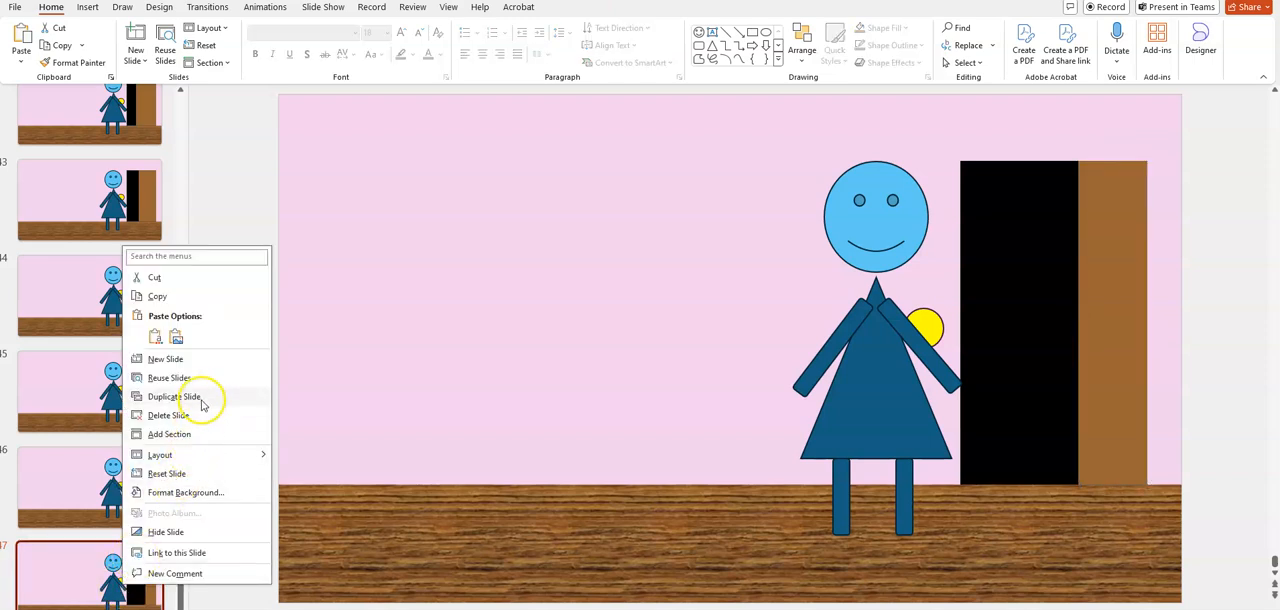
left_click(202, 400)
Narrow the brown door on slide 48 to a bit under a third of the doorway, and duplicate the slide
left_click(1102, 321)
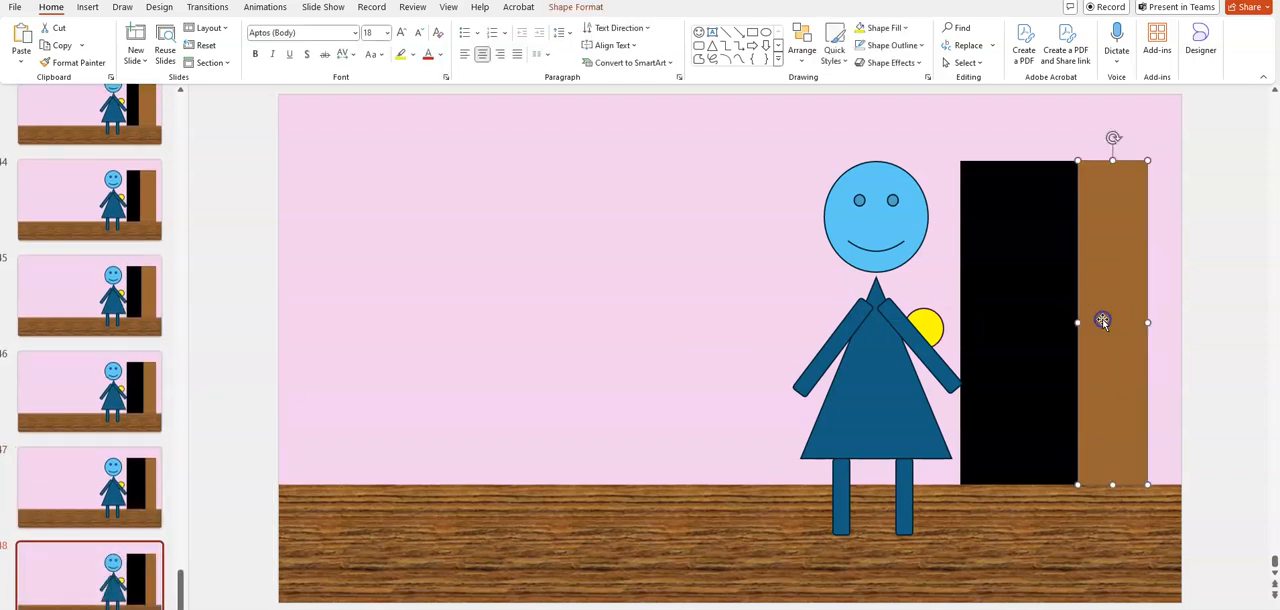
left_click_drag(1080, 322, 1091, 322)
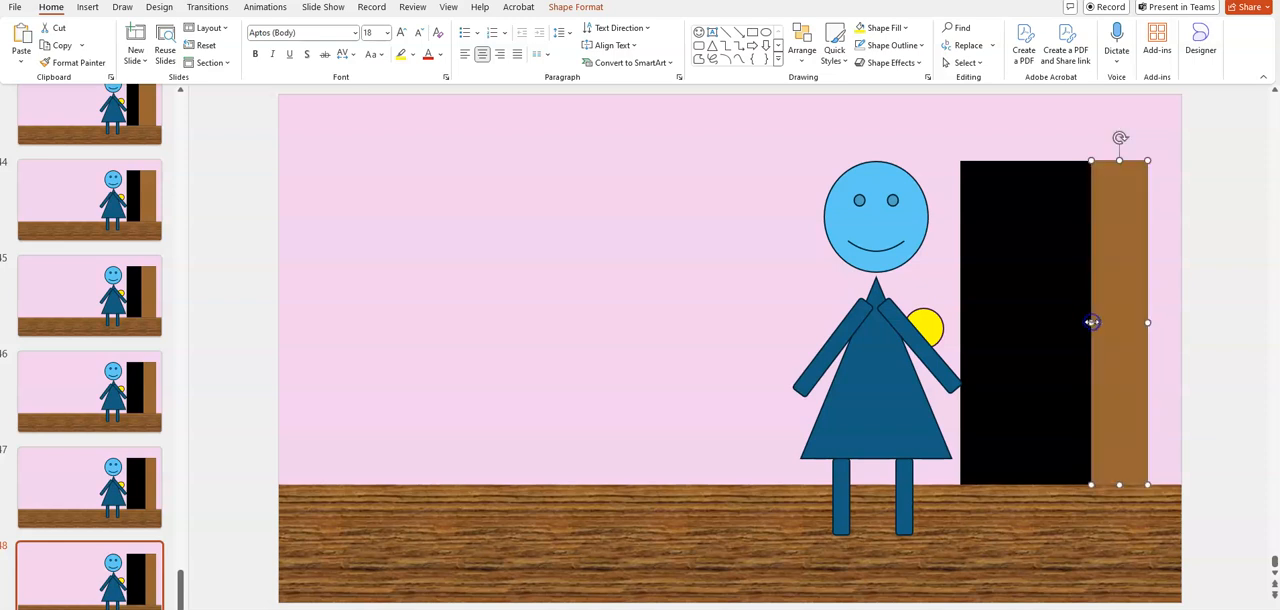
right_click(147, 588)
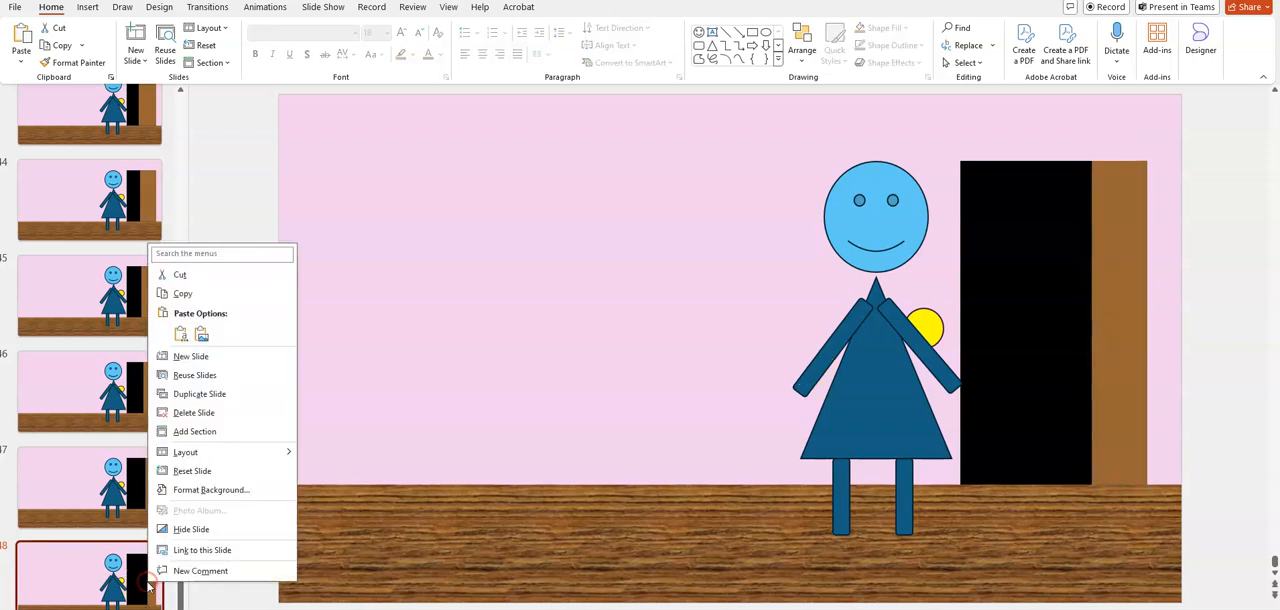
left_click(228, 394)
On slide 49, widen the black opening by shrinking the brown door to about a quarter of the doorway, and duplicate the slide
left_click(1113, 337)
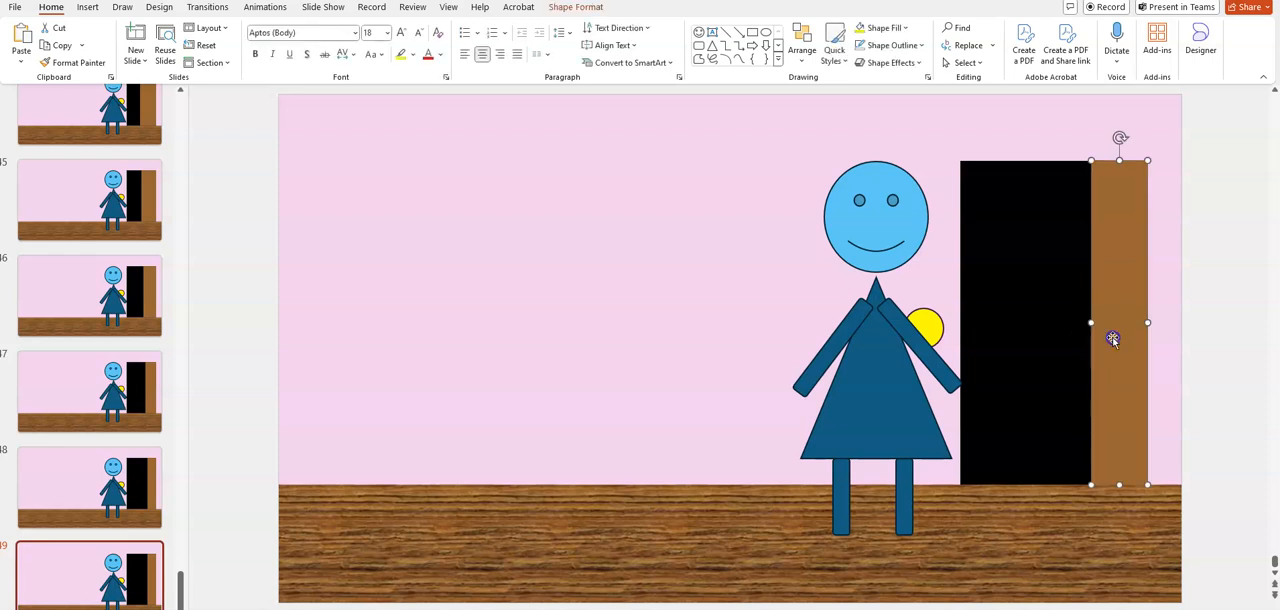
left_click_drag(1091, 322, 1104, 322)
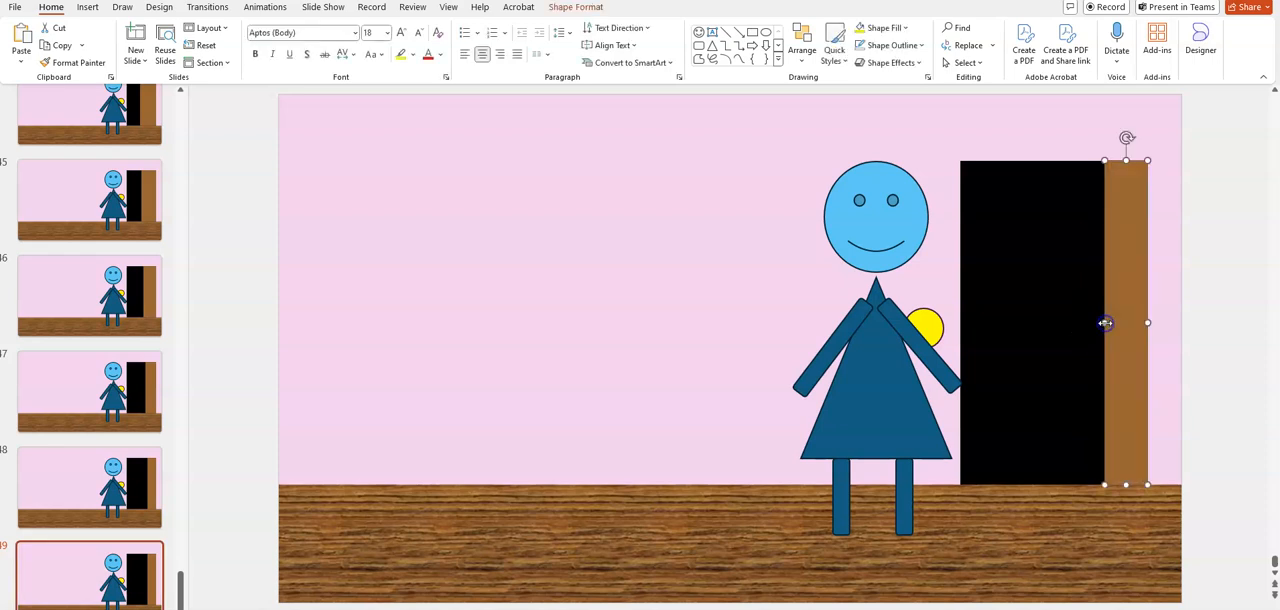
left_click(86, 573)
right_click(86, 573)
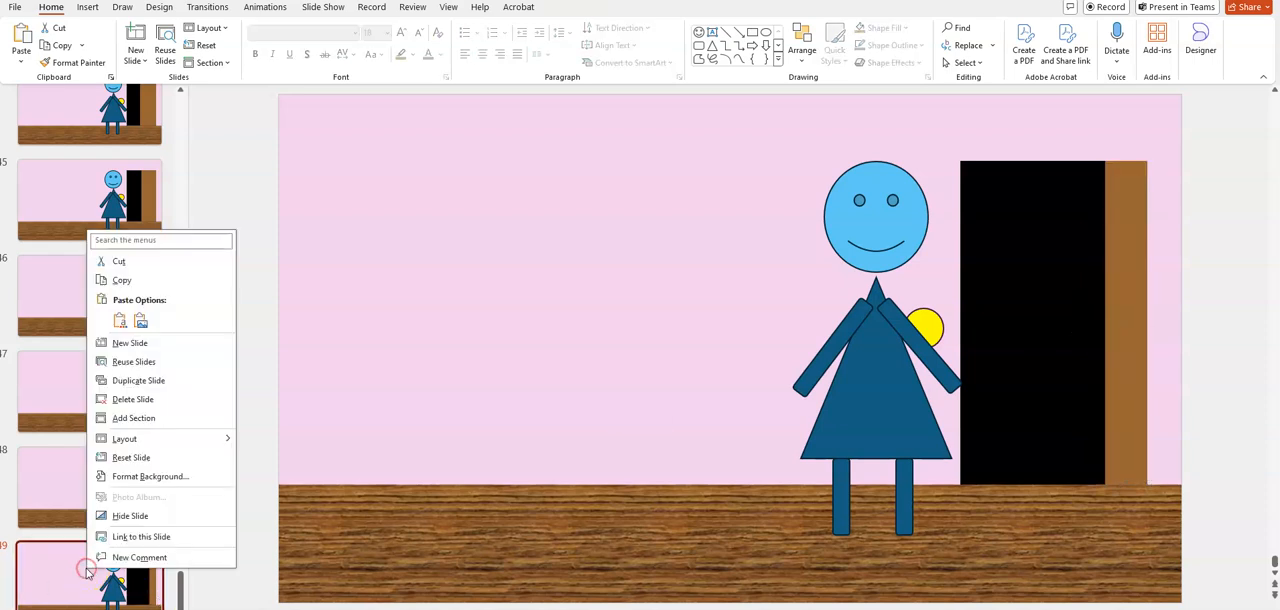
left_click(173, 388)
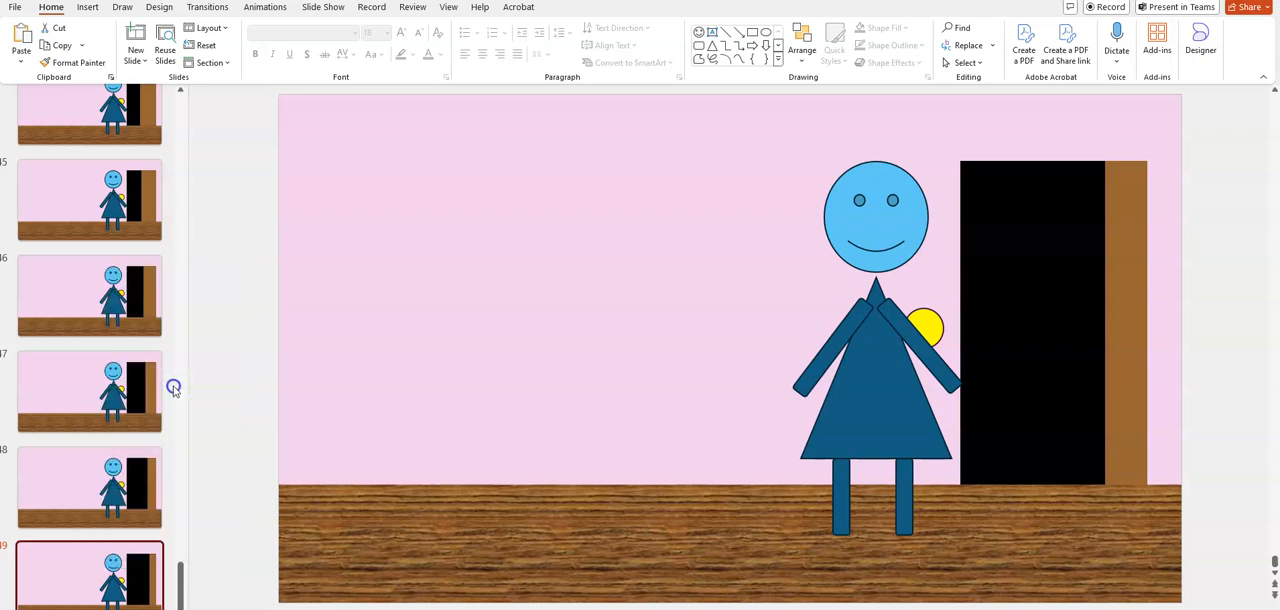
Narrow the brown door on slide 50 to about a fifth of the doorway, and duplicate the slide
left_click(1124, 329)
left_click_drag(1104, 322, 1112, 322)
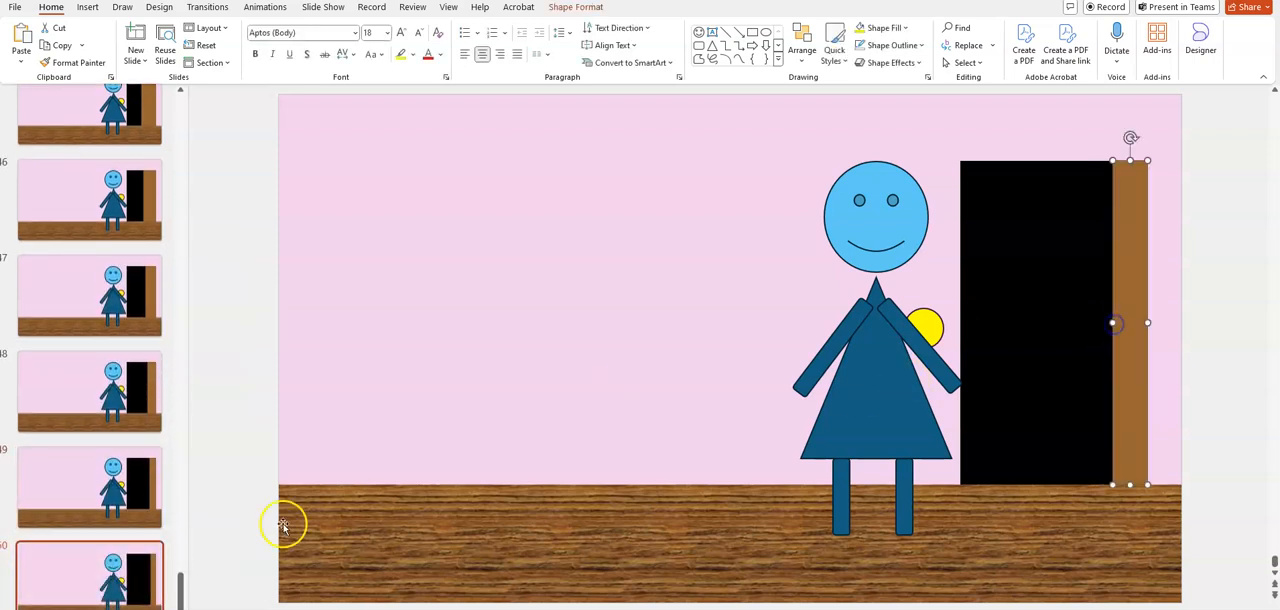
right_click(132, 572)
left_click(207, 390)
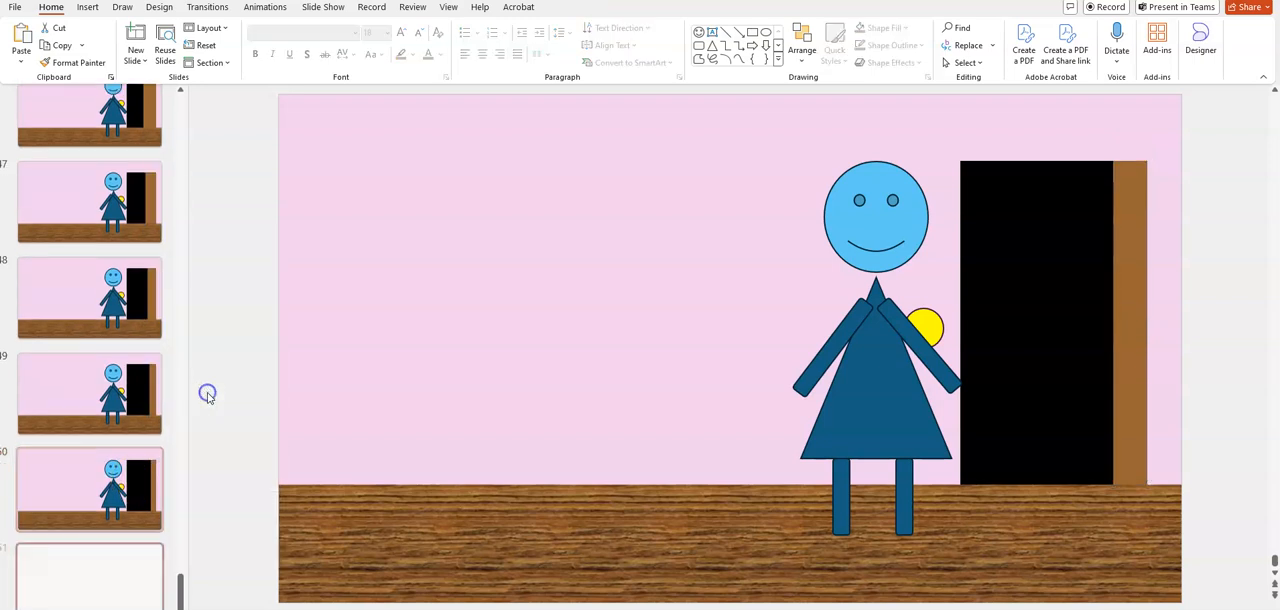
On slide 51, trim the brown door to about a seventh of the doorway's width, and duplicate the slide
left_click(1152, 338)
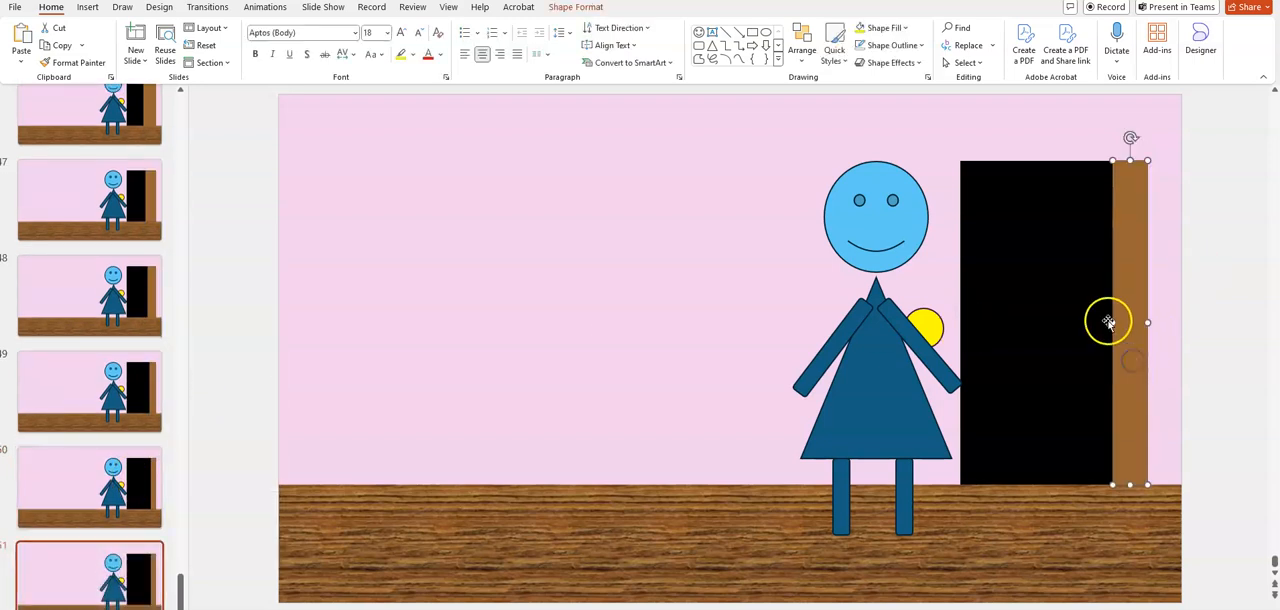
left_click_drag(1110, 322, 1121, 322)
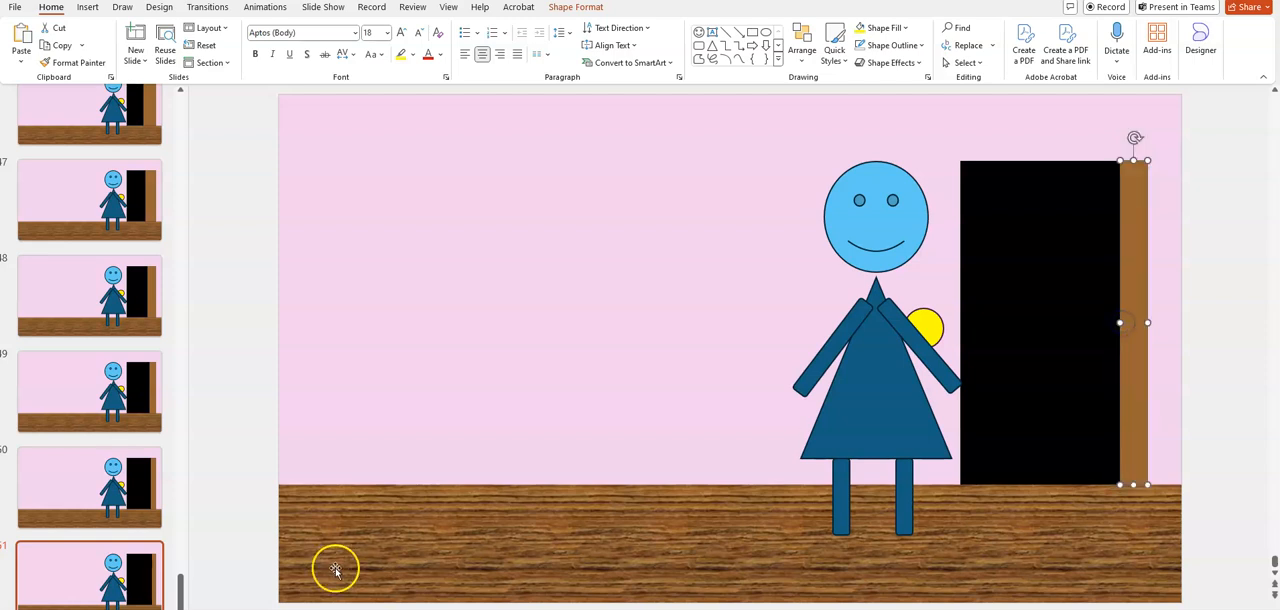
left_click(133, 597)
right_click(133, 597)
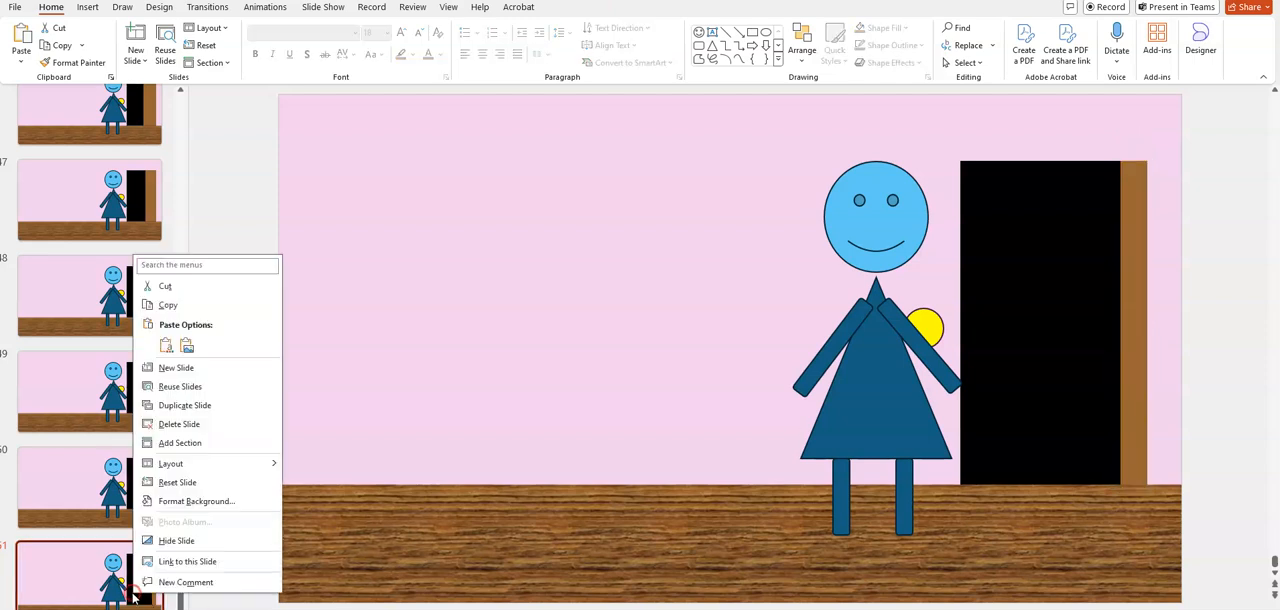
left_click(209, 411)
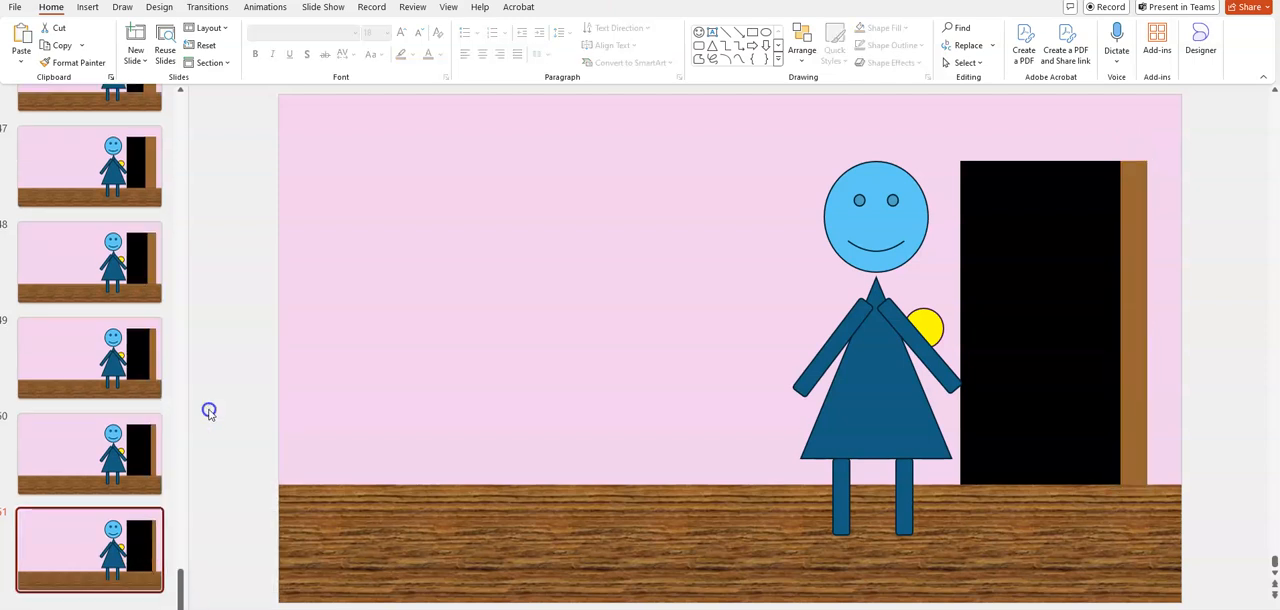
Narrow the brown door on slide 52 to a strip about a tenth of the doorway's width
left_click(1127, 351)
left_click_drag(1120, 324, 1130, 323)
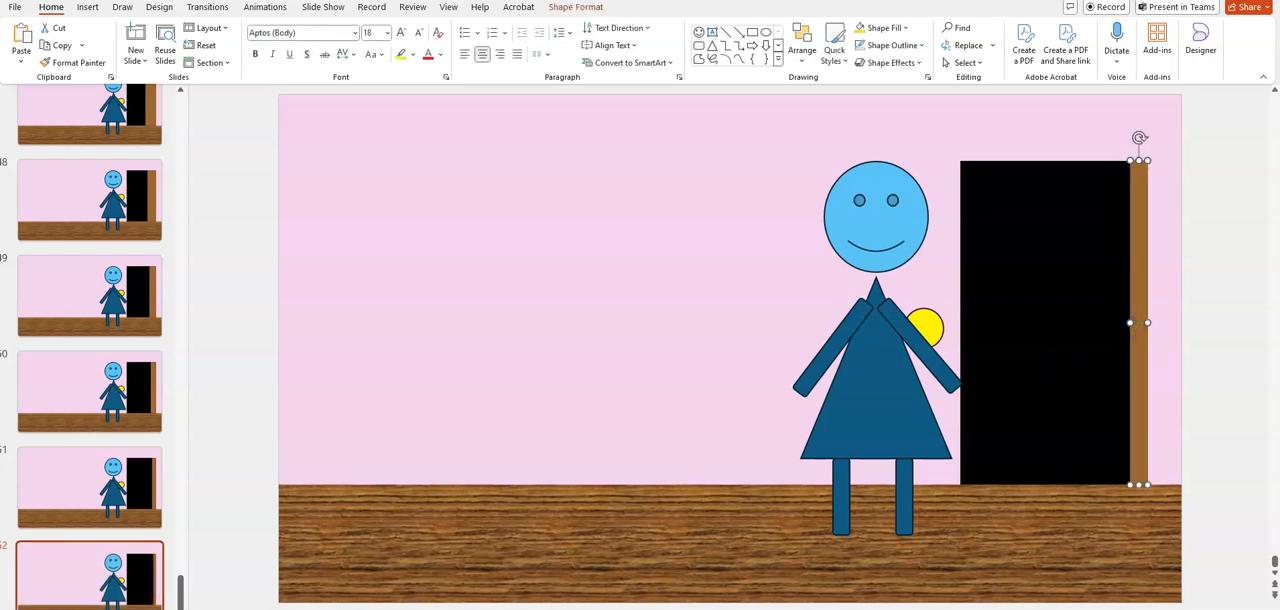
Switch to the example cartoon presentation, examine the frame that follows its open-door sequence, and return to the cartoon being built
left_click(628, 598)
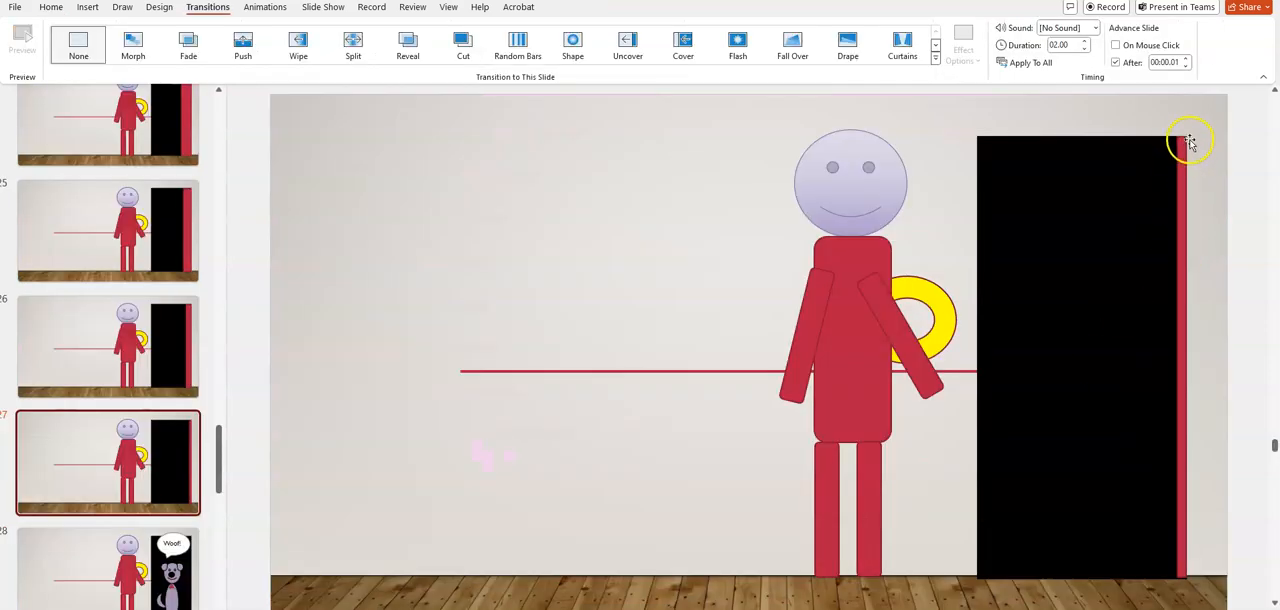
left_click(172, 568)
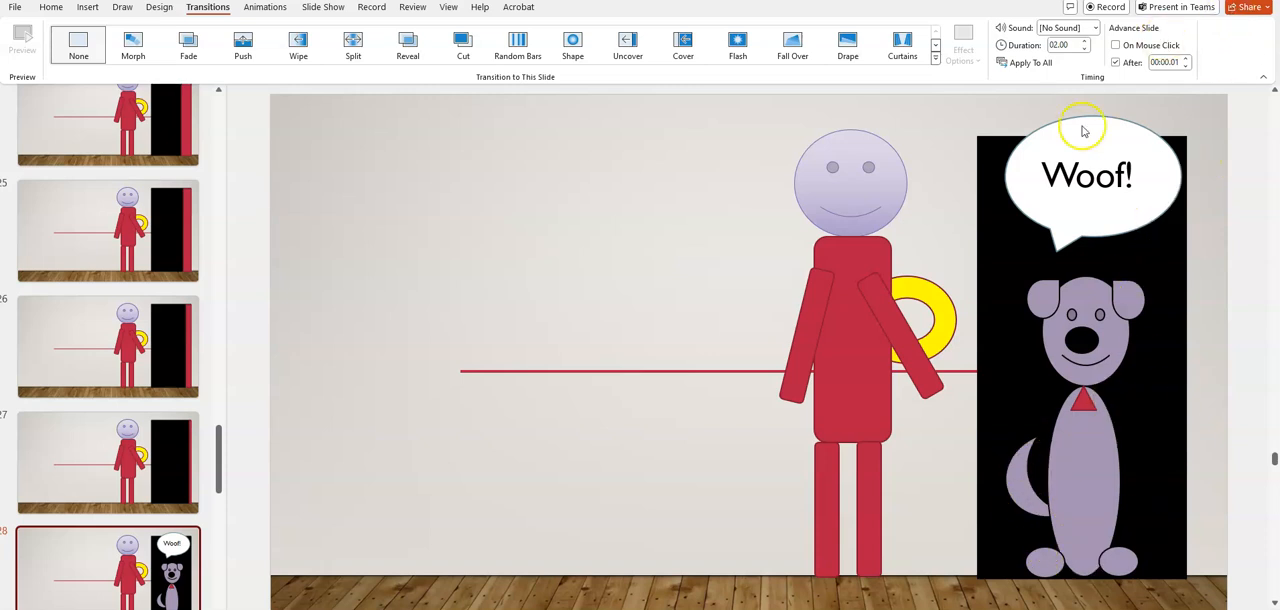
mouse_move(632, 608)
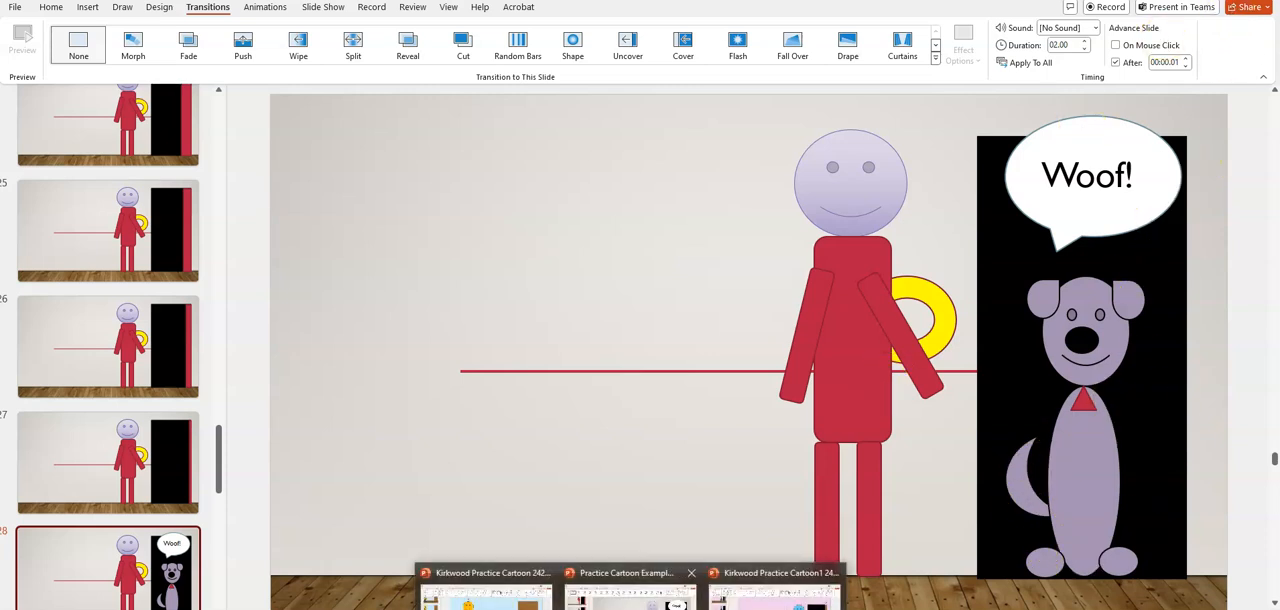
left_click(775, 594)
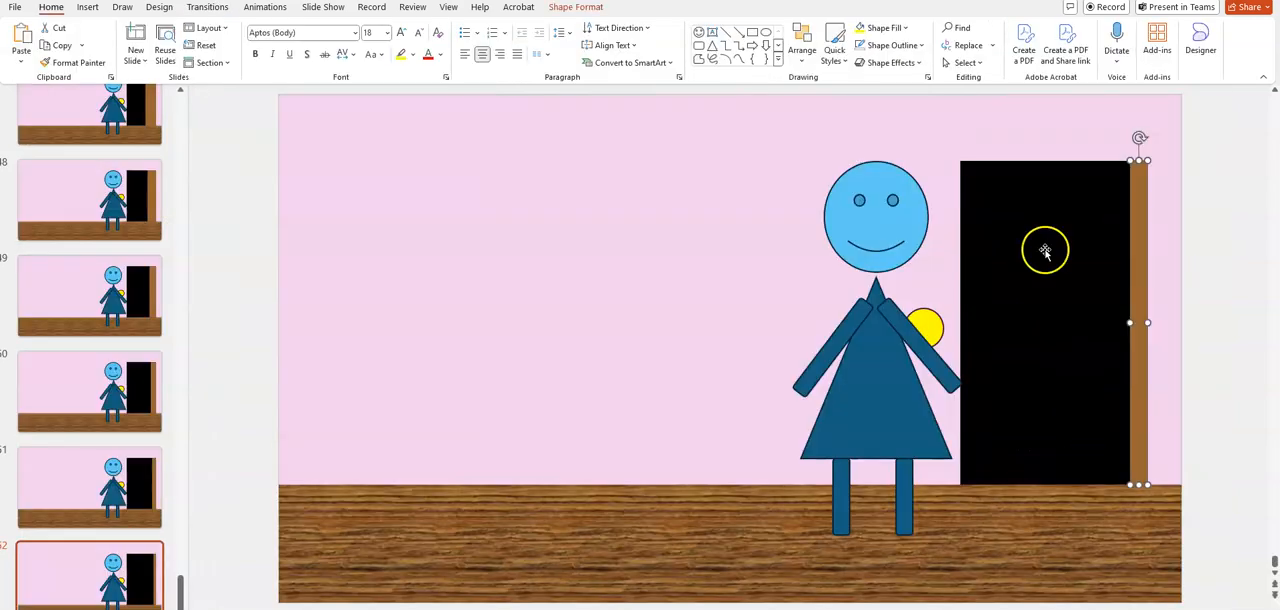
Duplicate slide 52 and narrow the brown door on the copy to a thin sliver at the doorway's far edge
right_click(83, 588)
left_click(179, 392)
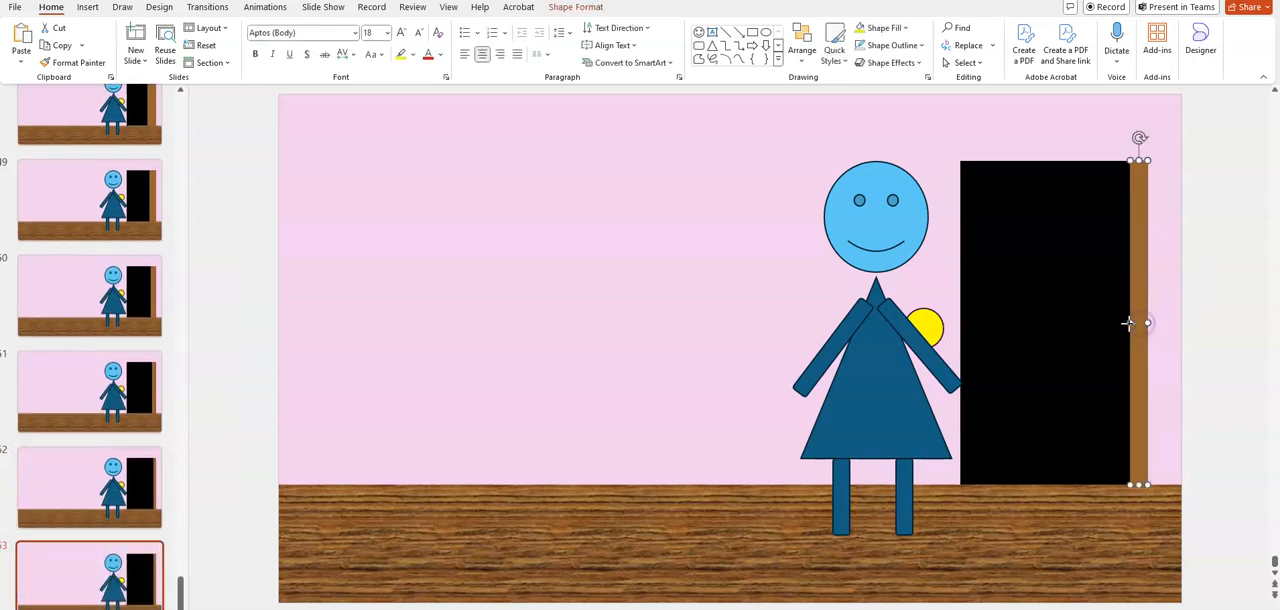
left_click_drag(1128, 323, 1137, 323)
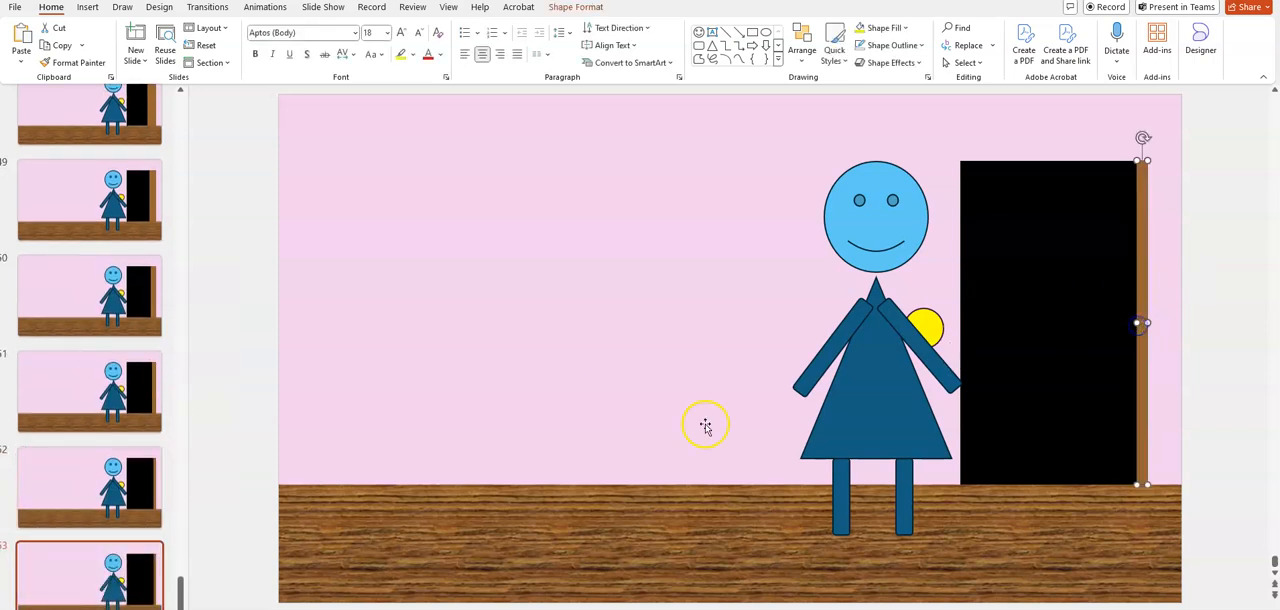
Duplicate slide 53 and narrow the sliver of brown door on the copy even further toward the doorway's far edge
right_click(115, 572)
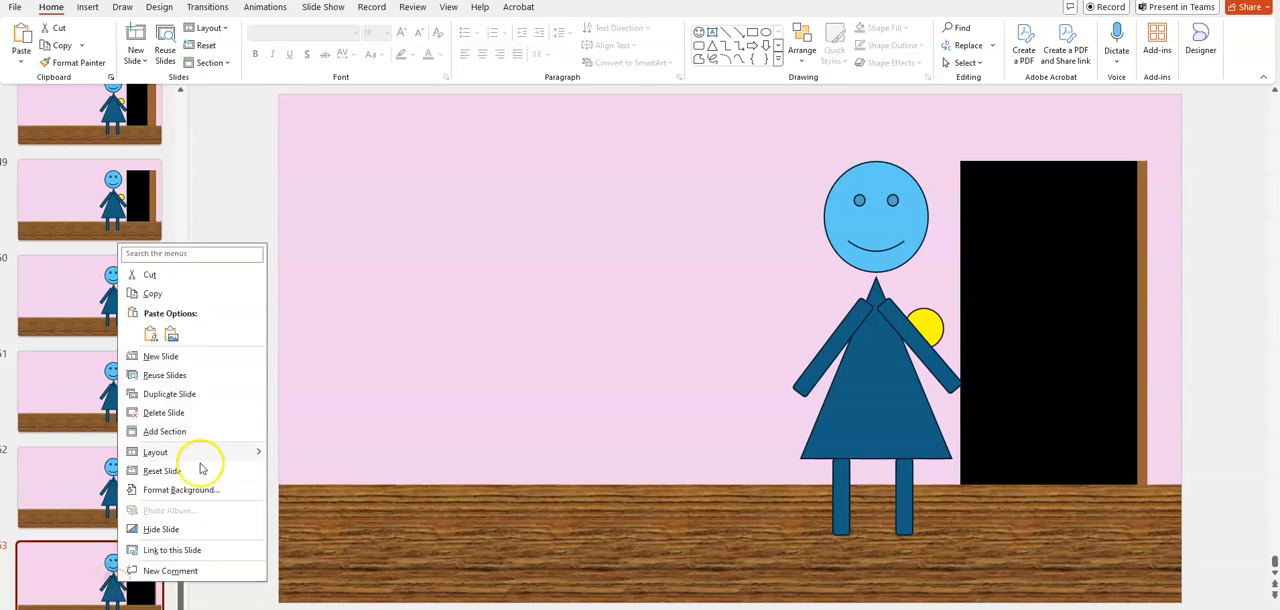
left_click(196, 398)
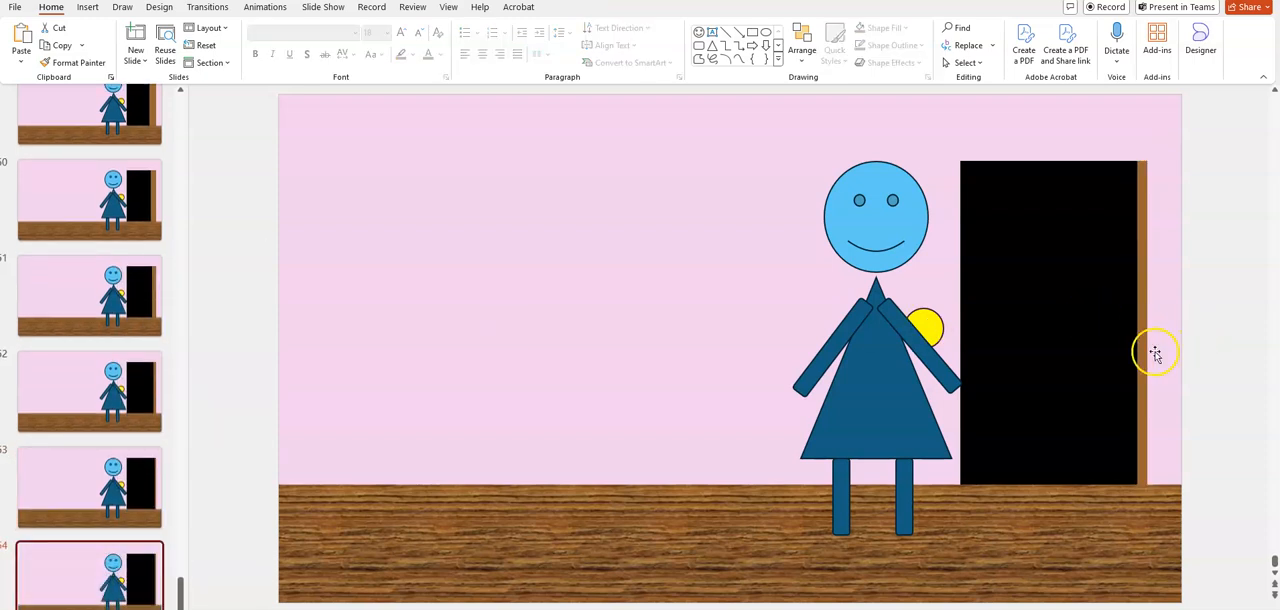
left_click(1145, 352)
left_click_drag(1135, 323, 1140, 323)
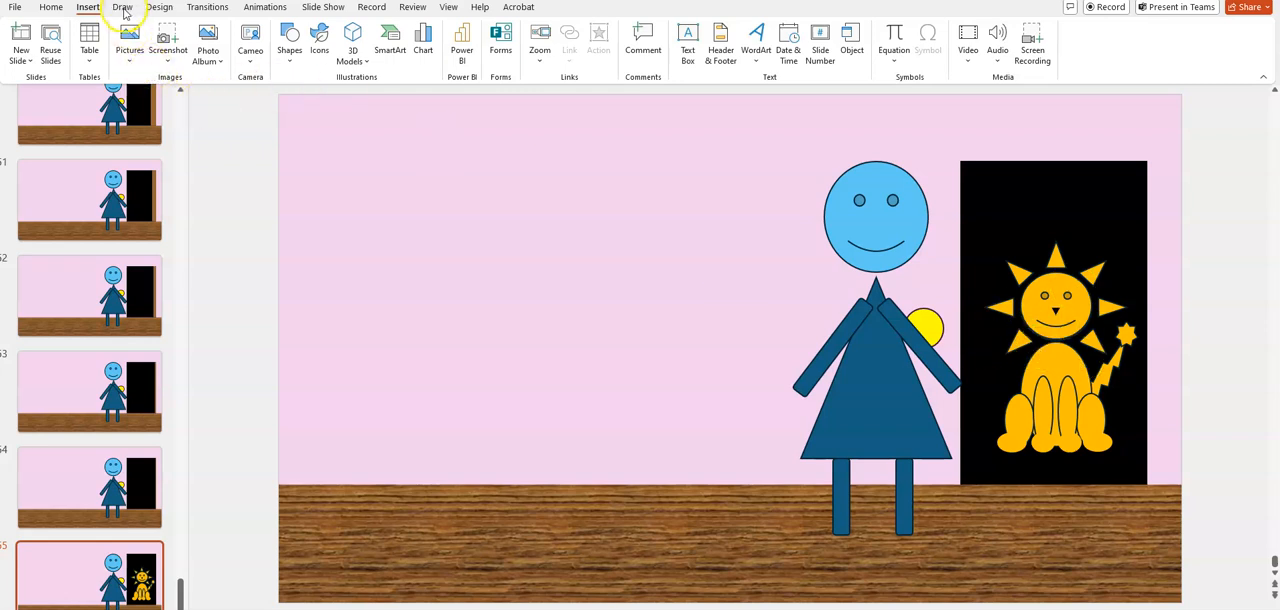
Add an oval speech bubble about 1.07" high and 1.54" wide above the lion in the doorway, and flip it horizontally
left_click(290, 60)
left_click(290, 62)
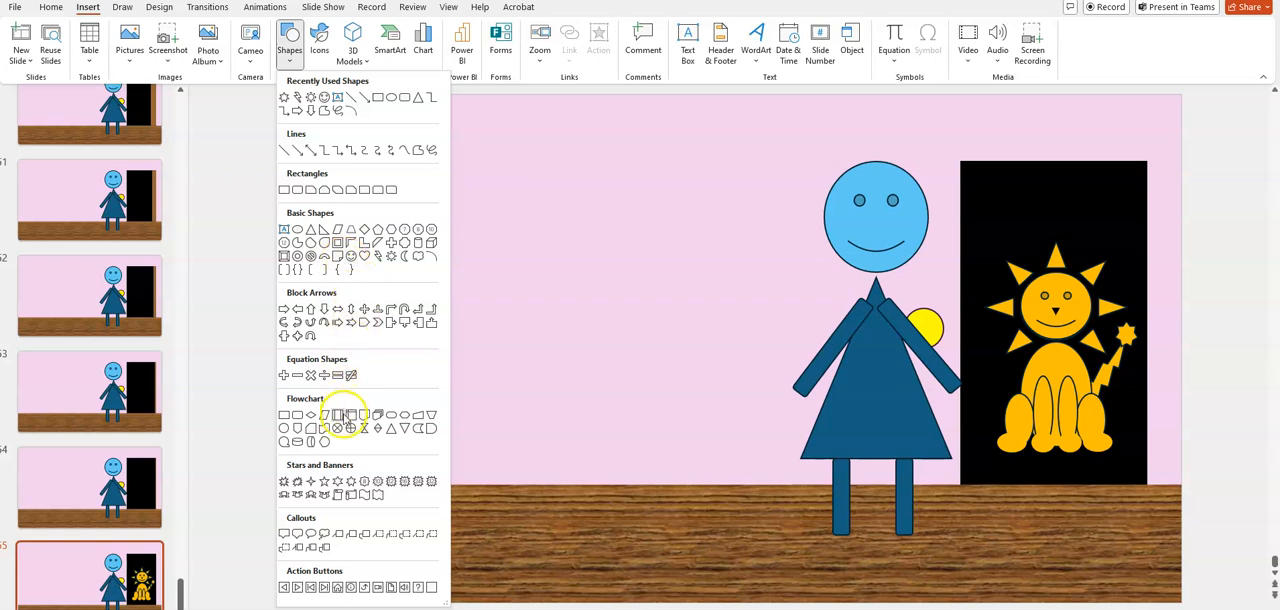
left_click(297, 543)
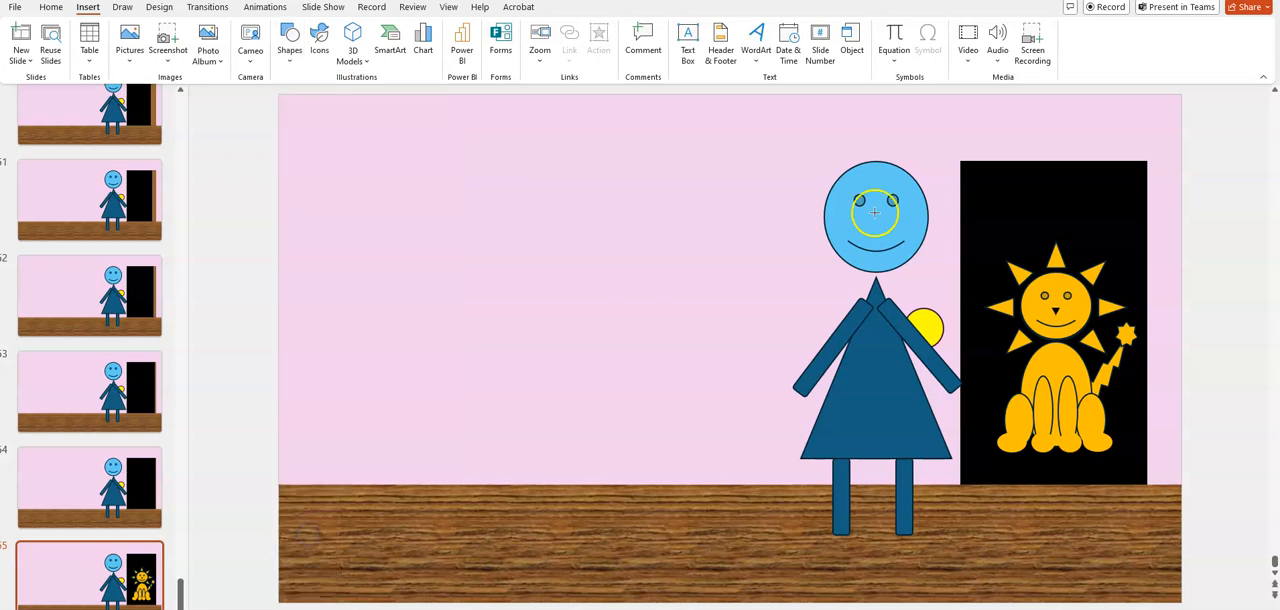
left_click_drag(960, 172, 1064, 251)
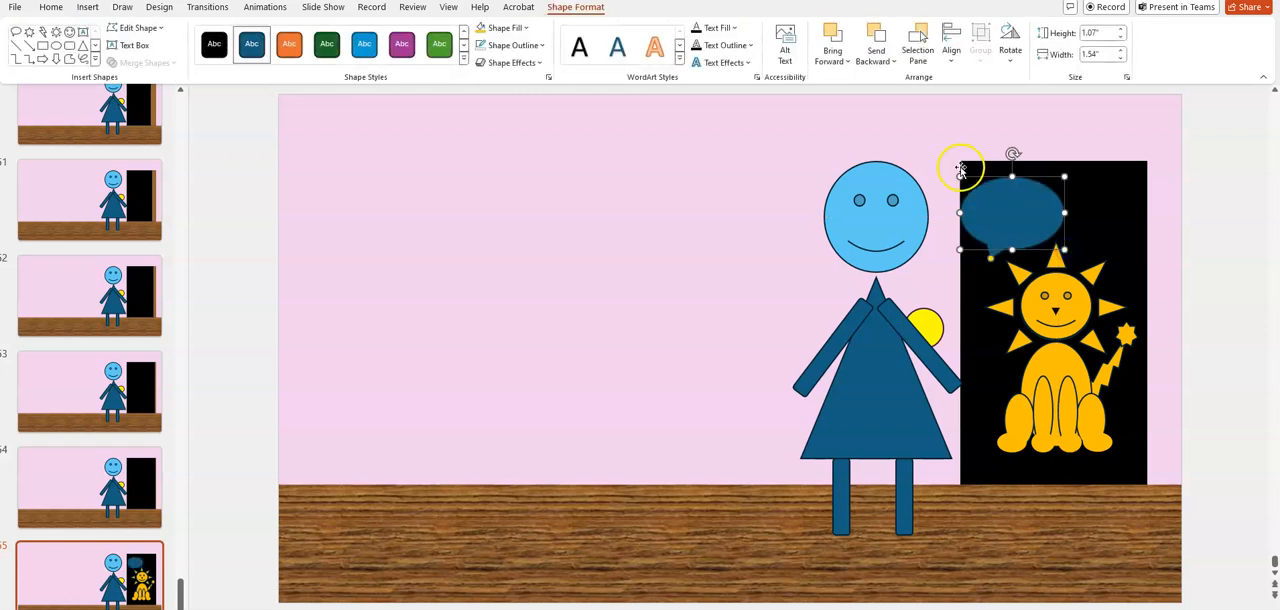
left_click(1011, 50)
left_click(1037, 139)
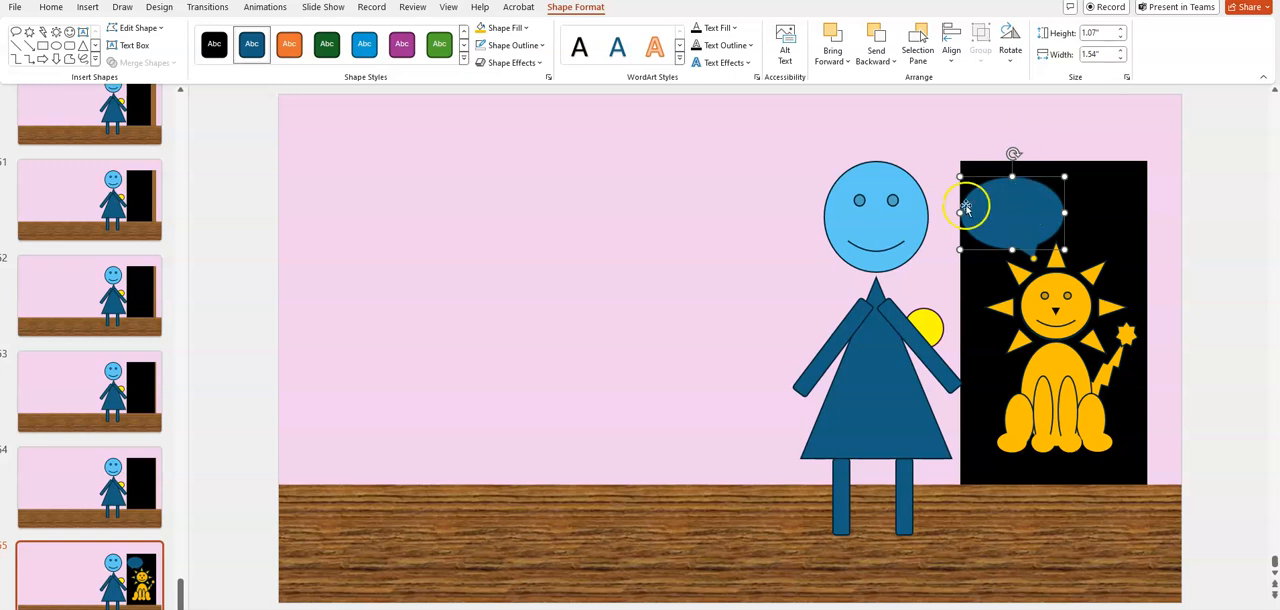
Fill the lion's speech bubble with white and give it the text "Roar" in black
left_click(522, 27)
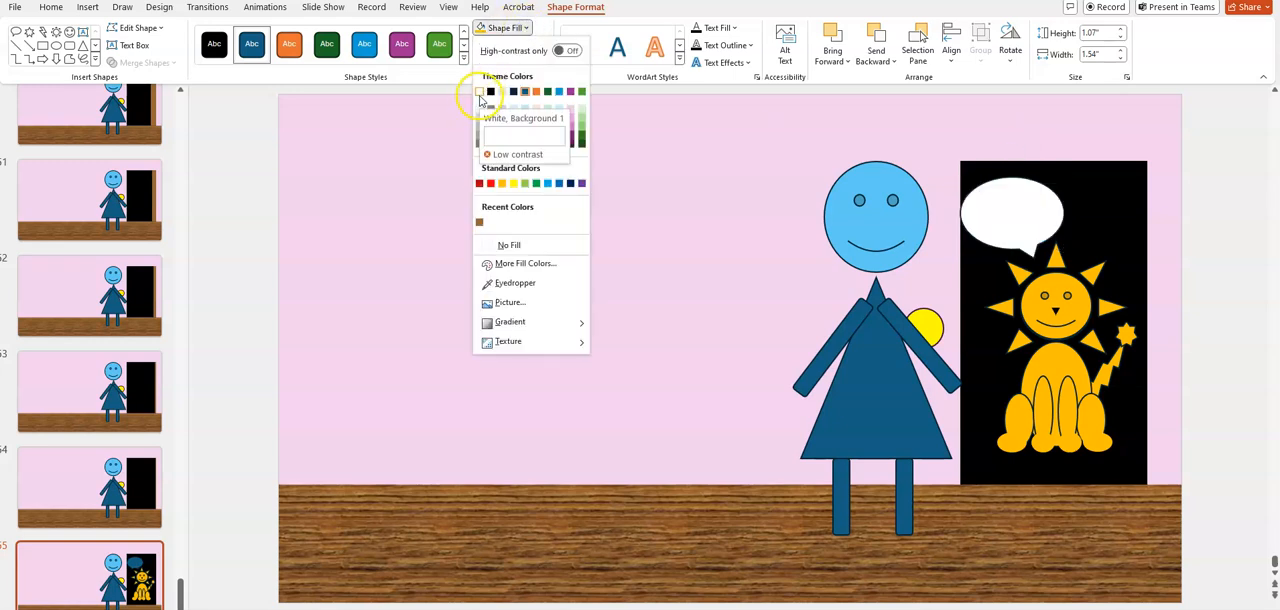
left_click(480, 93)
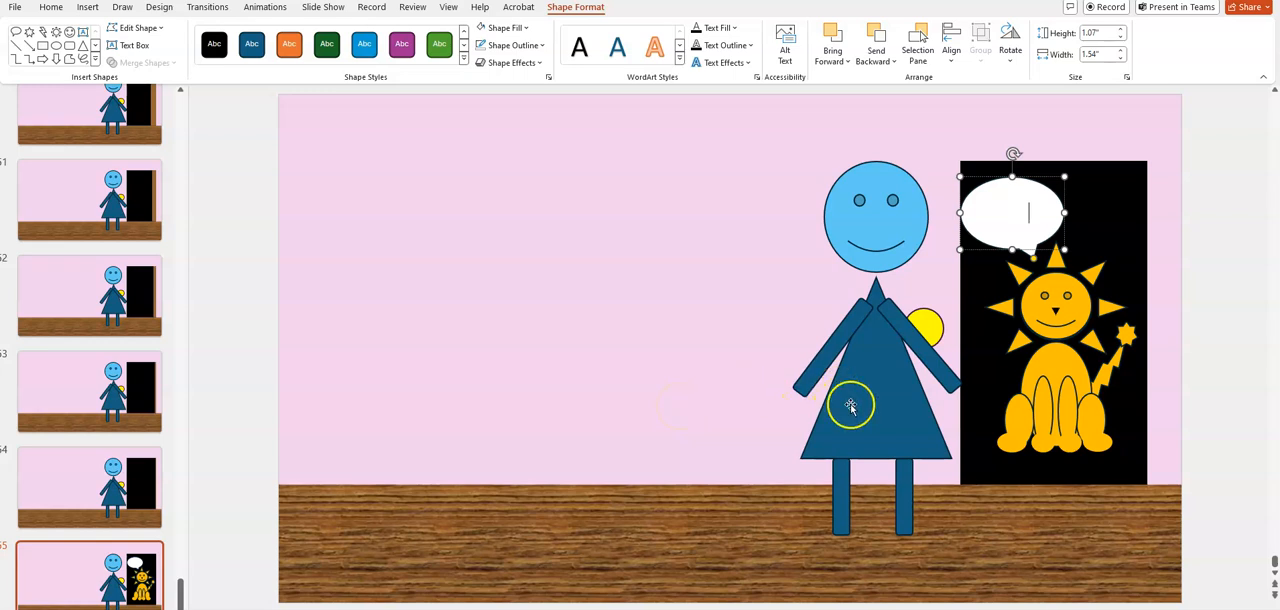
left_click(1012, 213)
double_click(1012, 213)
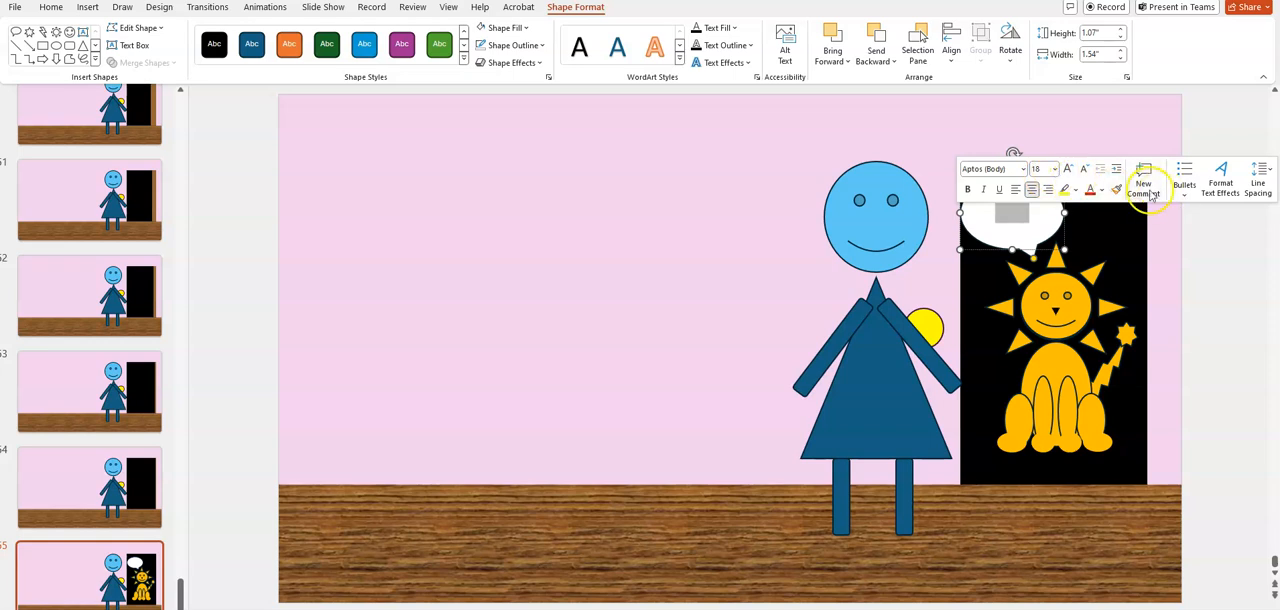
left_click(50, 7)
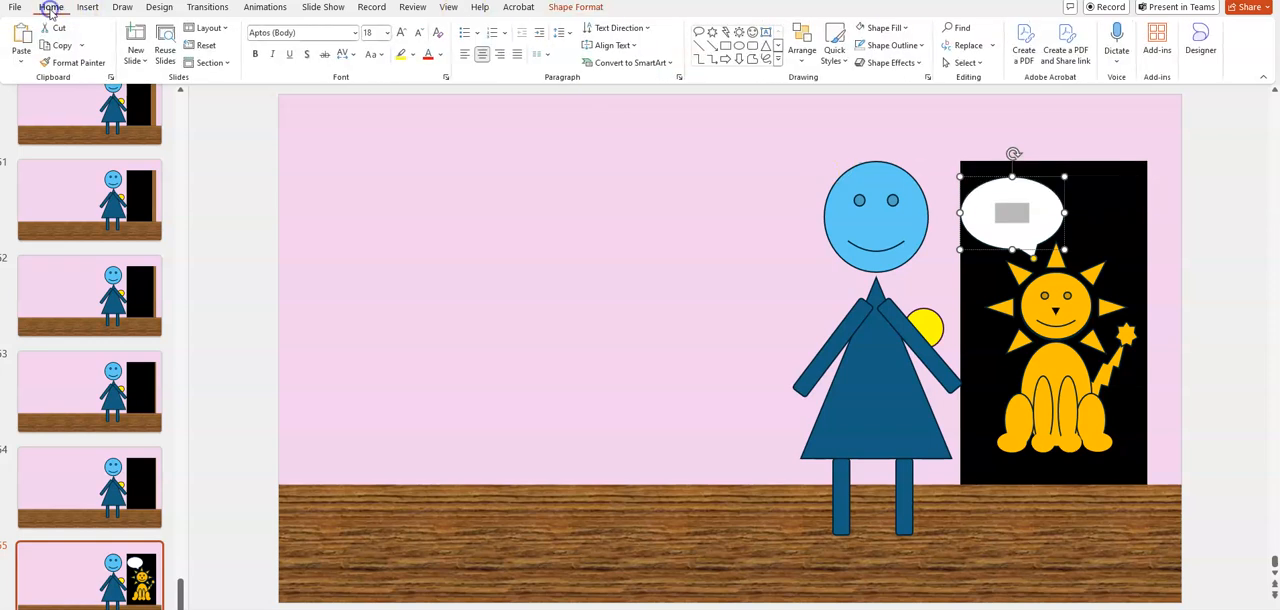
left_click(440, 55)
left_click(438, 120)
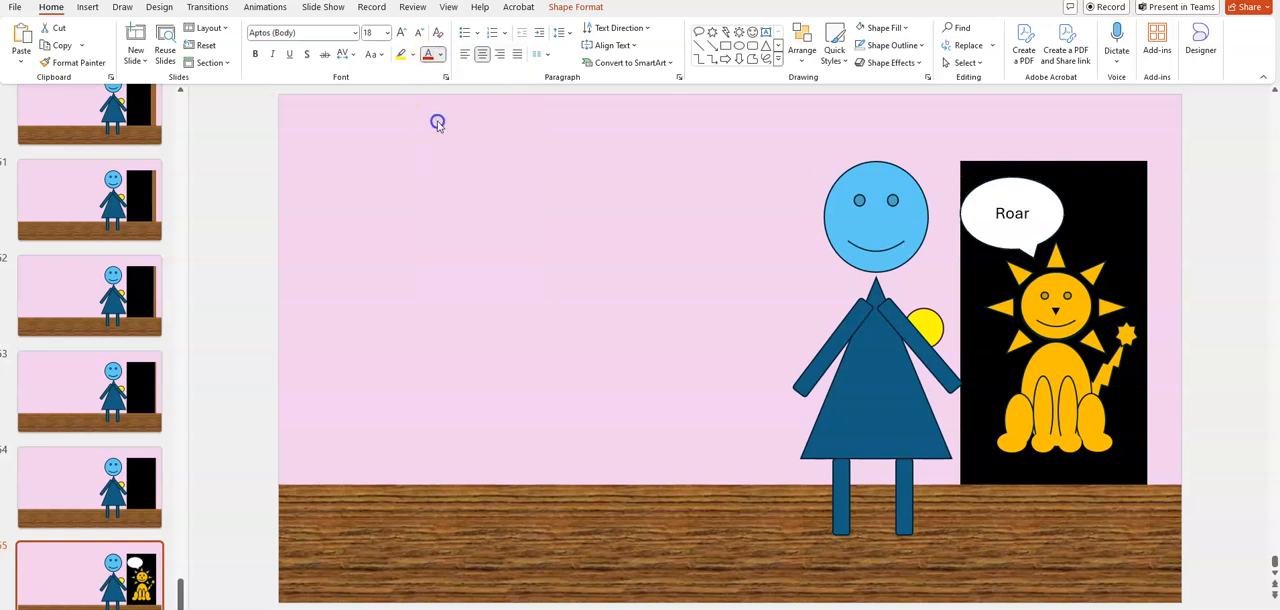
Change the wording in the lion's speech bubble to "ROAR!" in capitals
left_click(1029, 214)
key("BackSpace")
key("BackSpace")
key("BackSpace")
type("OAR!")
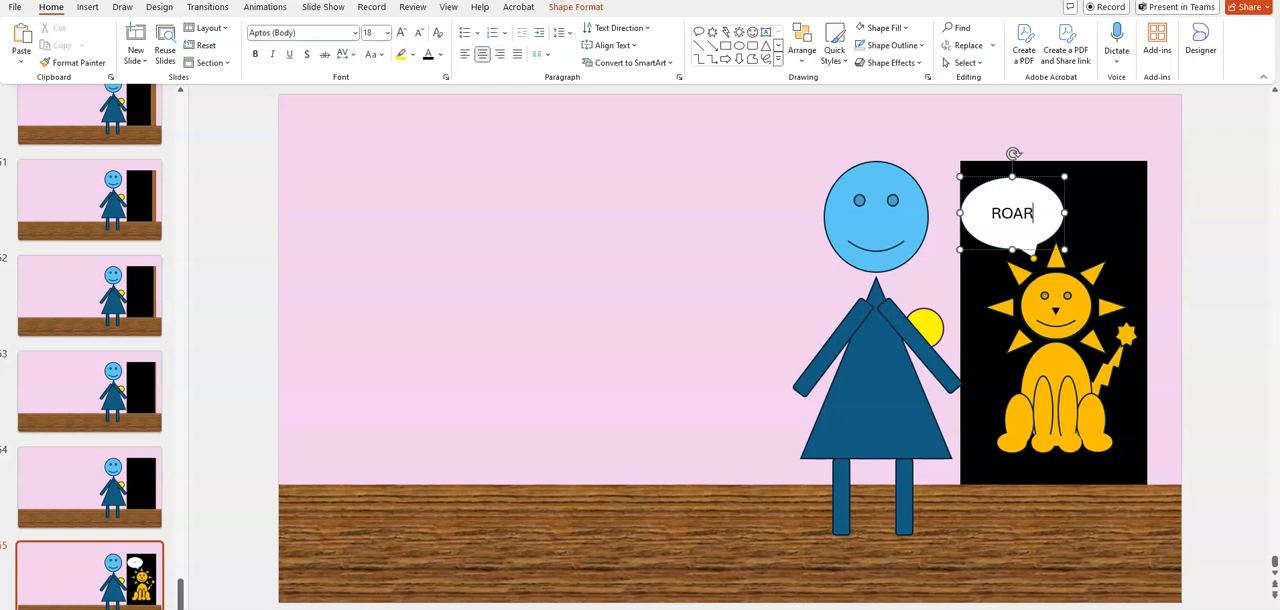